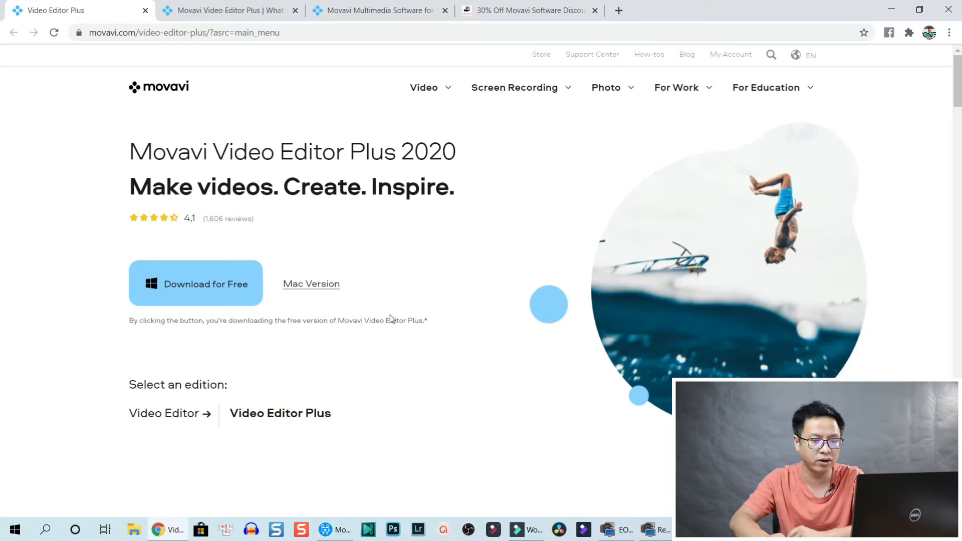
Review the Windows system requirements on the Movavi Video Editor Plus 2020 product page.
scroll(389, 318, down, 12)
scroll(2, 181, down, 20)
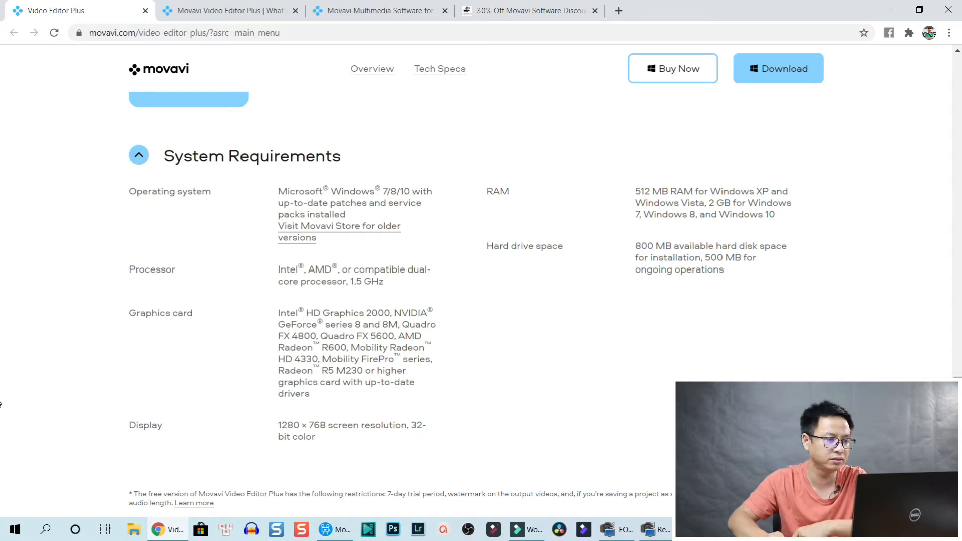
scroll(2, 174, up, 15)
scroll(2, 174, up, 5)
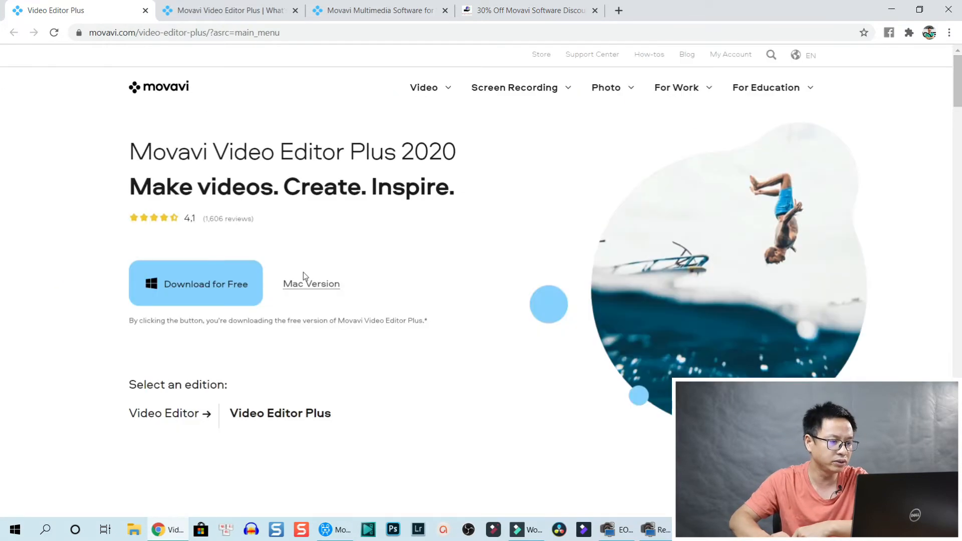
Open the Mac version's product page and examine its system requirements, including the RAM requirement.
click(297, 286)
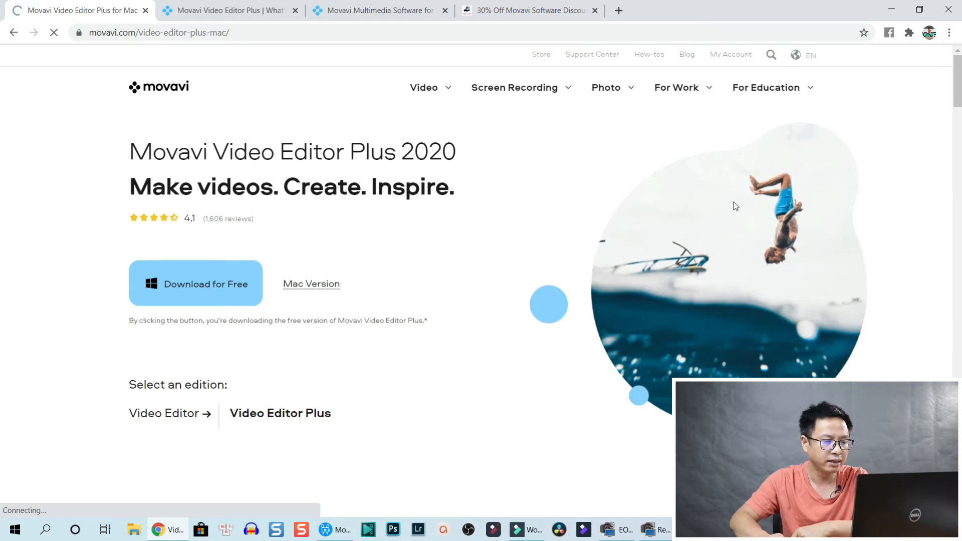
scroll(951, 209, down, 8)
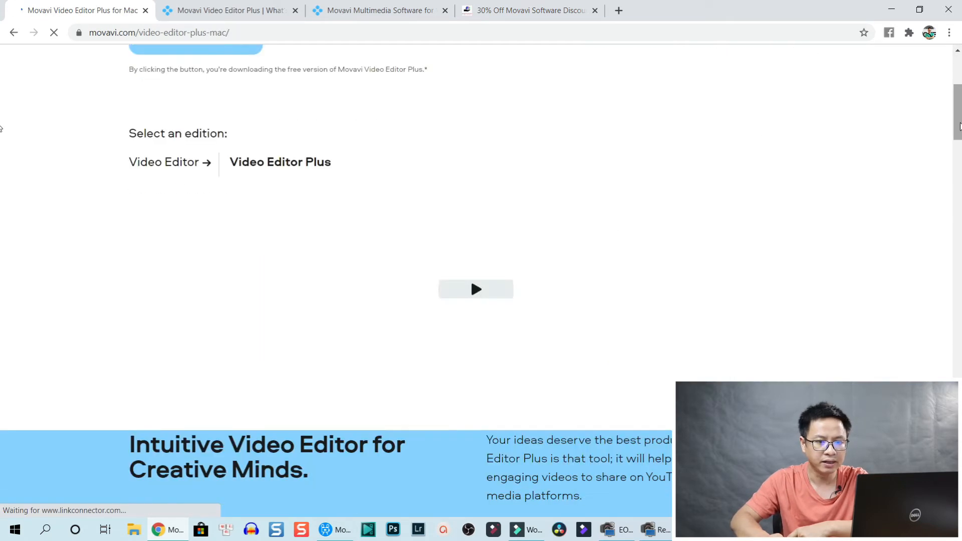
scroll(952, 209, down, 20)
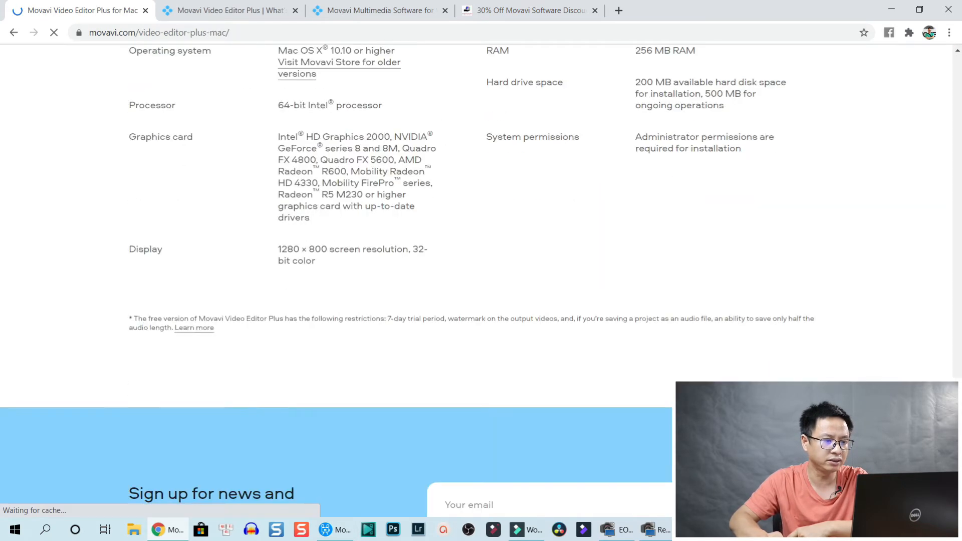
scroll(618, 407, up, 2)
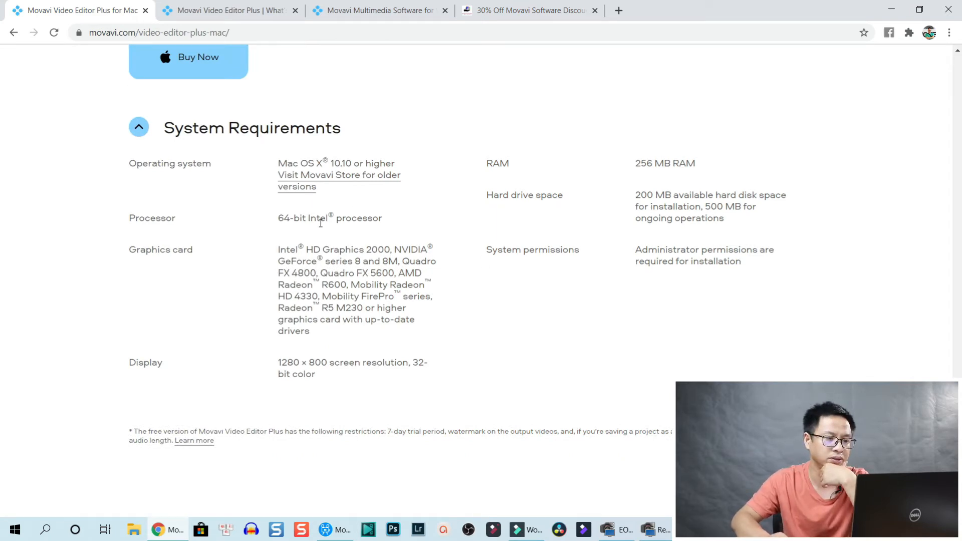
double_click(638, 163)
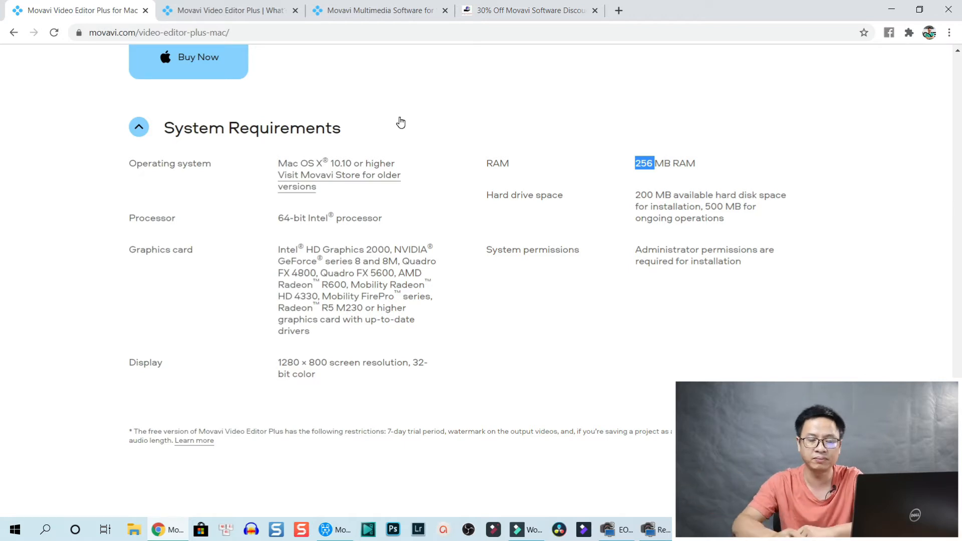
Examine the version, size, price and interface languages listed for the Mac edition of Movavi Video Editor Plus 2020.
scroll(404, 102, up, 15)
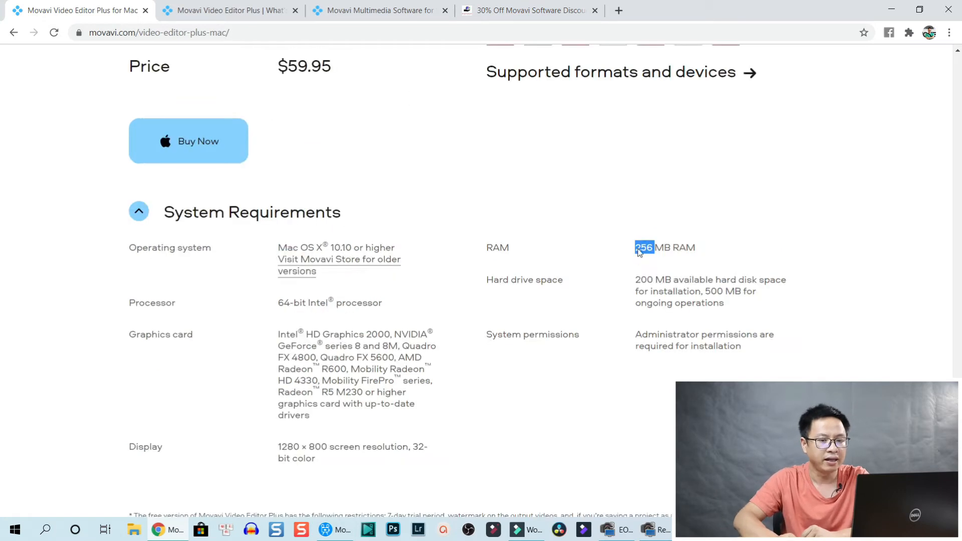
scroll(548, 379, down, 2)
scroll(531, 376, down, 6)
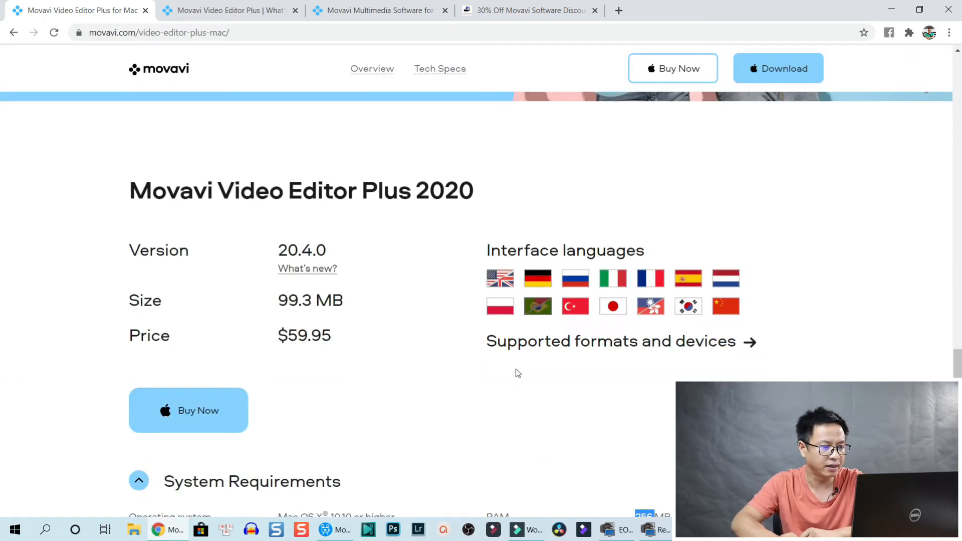
scroll(322, 228, up, 5)
scroll(256, 317, down, 1)
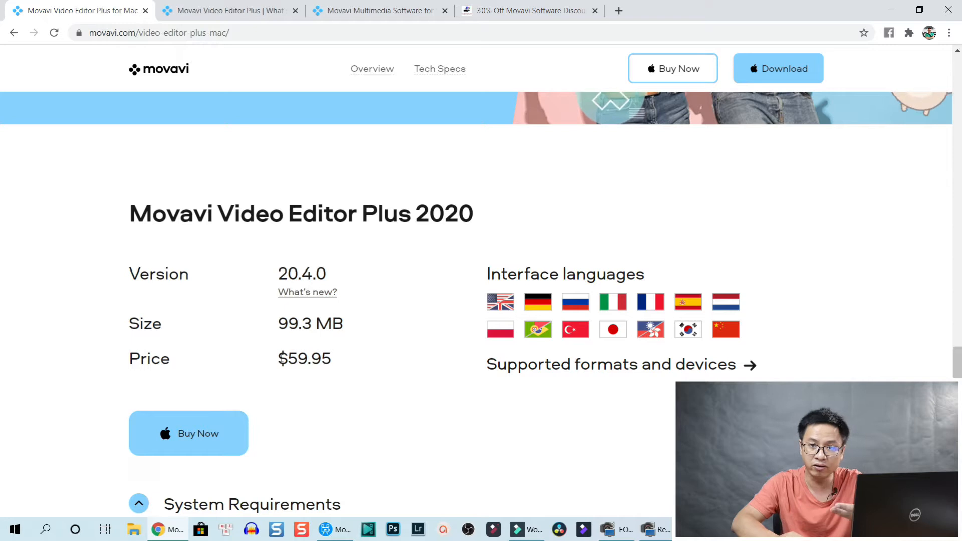
drag(279, 359, 326, 359)
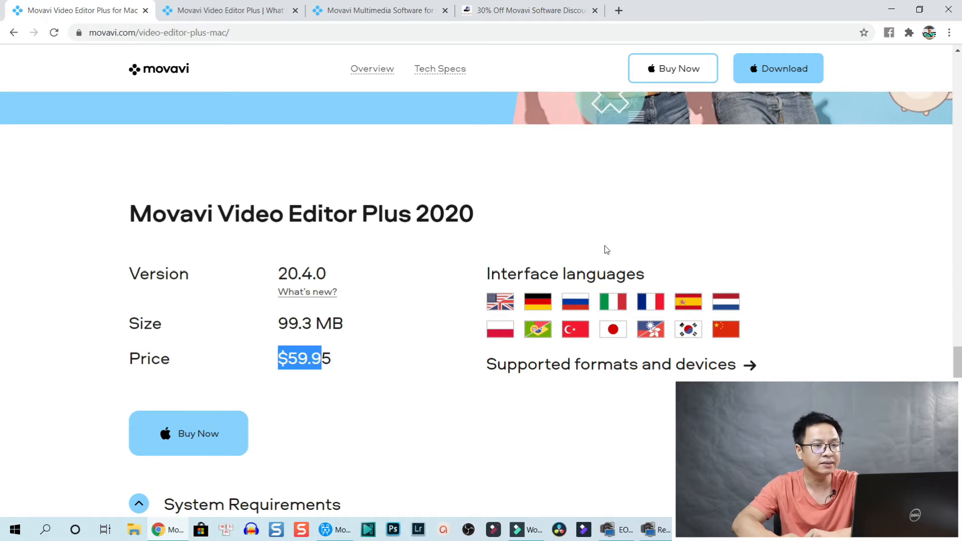
scroll(627, 225, up, 5)
scroll(632, 230, up, 5)
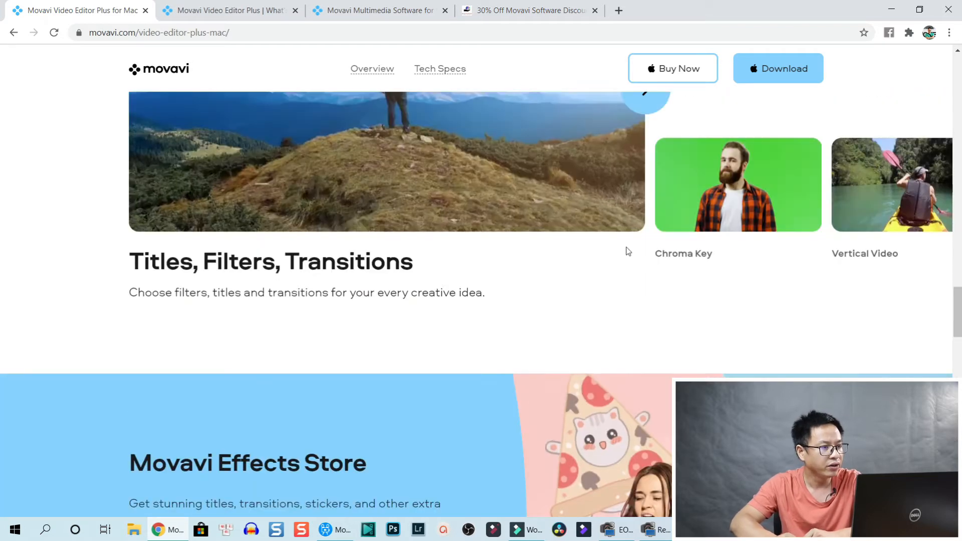
Compare the features of Video Editor Plus 14, 15 and 2020 in the version comparison table, including the maximum number of timeline tracks.
click(225, 11)
scroll(451, 256, down, 1)
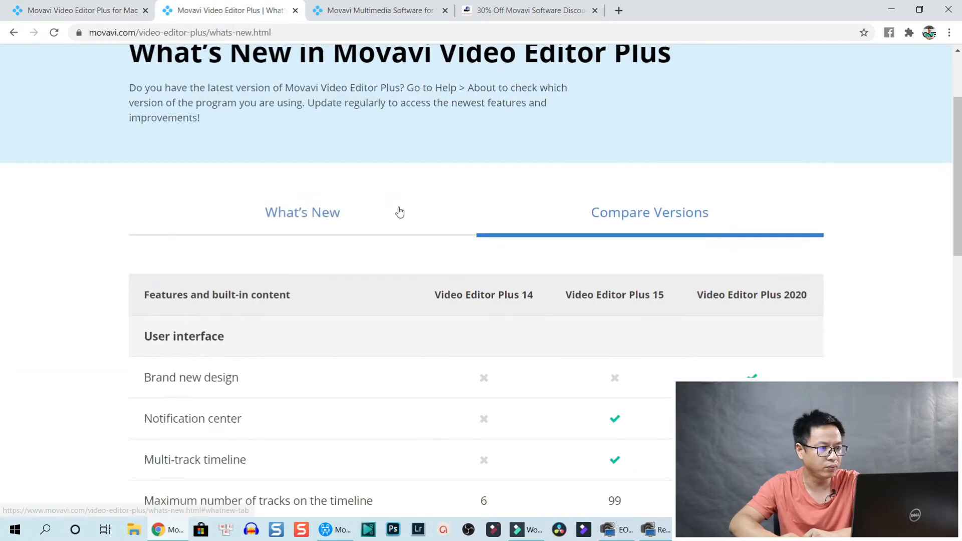
scroll(321, 195, up, 3)
scroll(586, 216, down, 3)
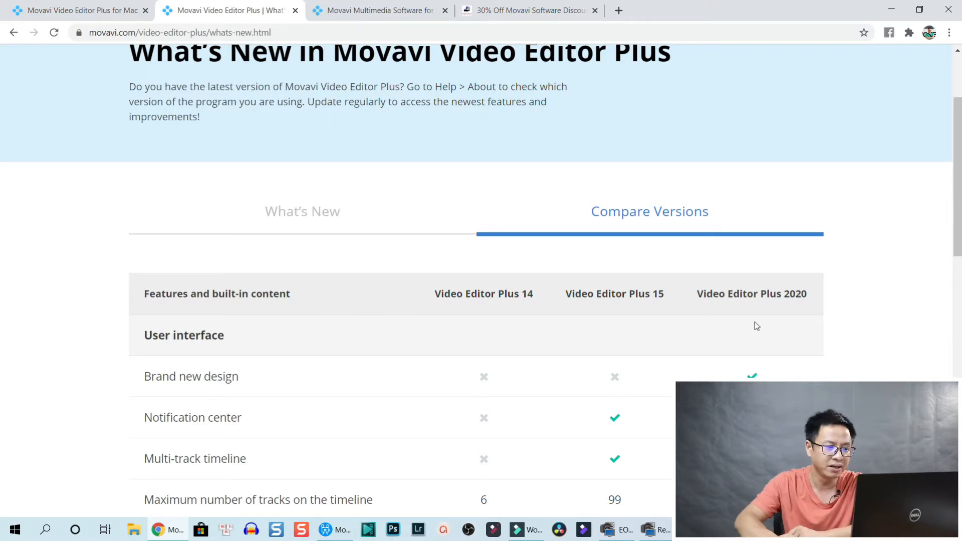
scroll(754, 321, down, 3)
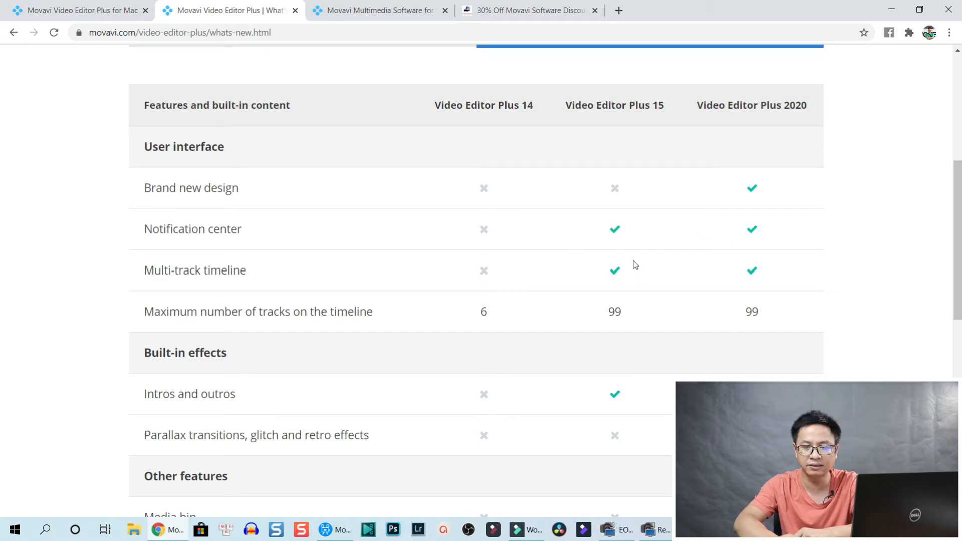
scroll(634, 266, down, 2)
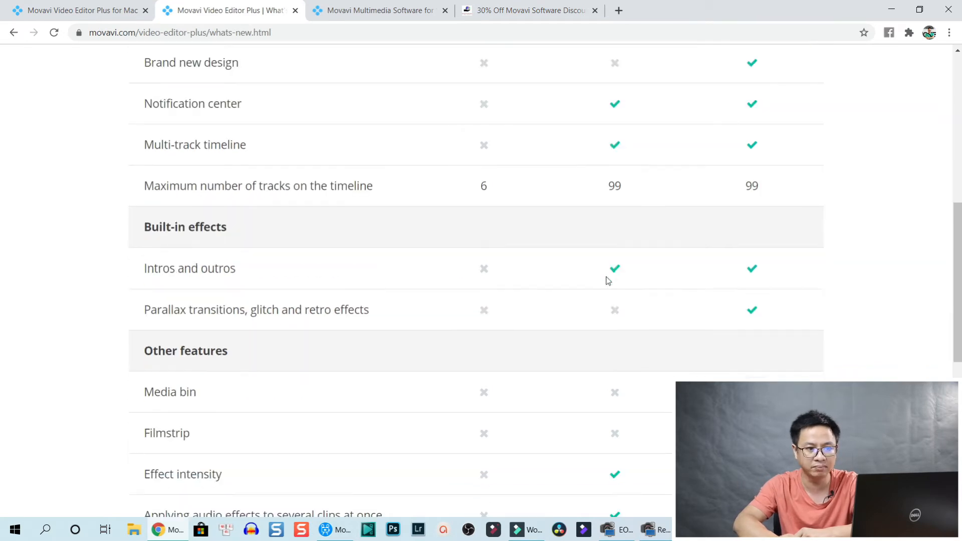
double_click(759, 184)
click(760, 184)
double_click(751, 185)
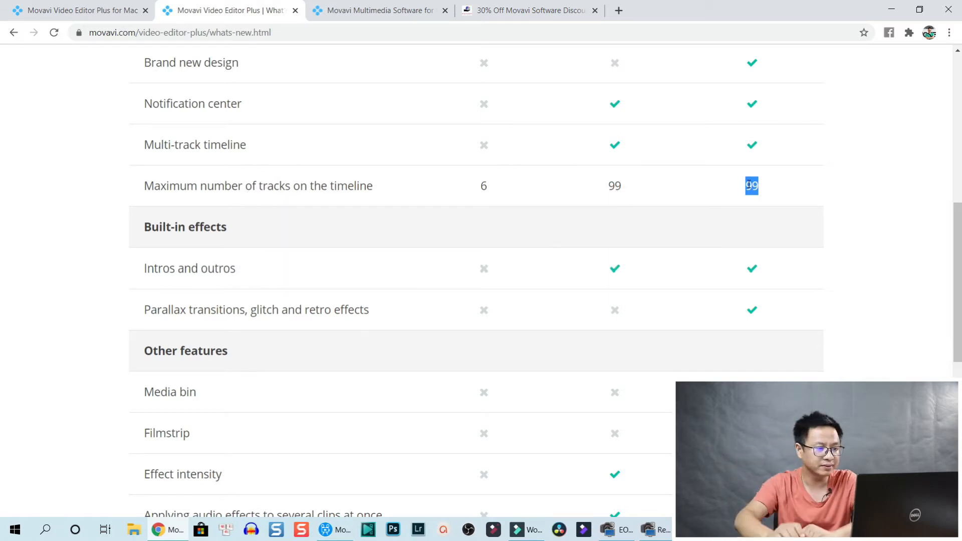
scroll(687, 263, down, 4)
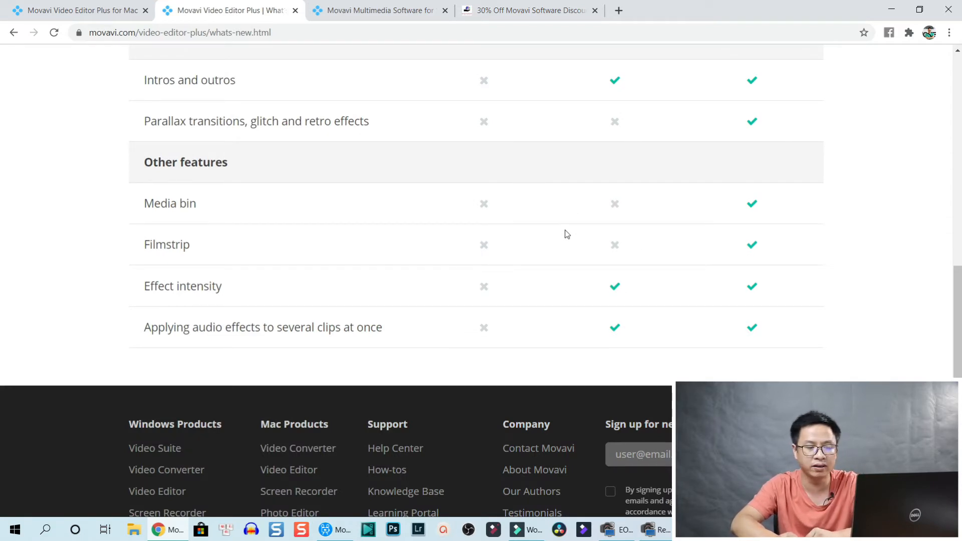
Review the Movavi Back To School 2020 discount offers and coupon deals on the Jacky's Deals site.
click(521, 12)
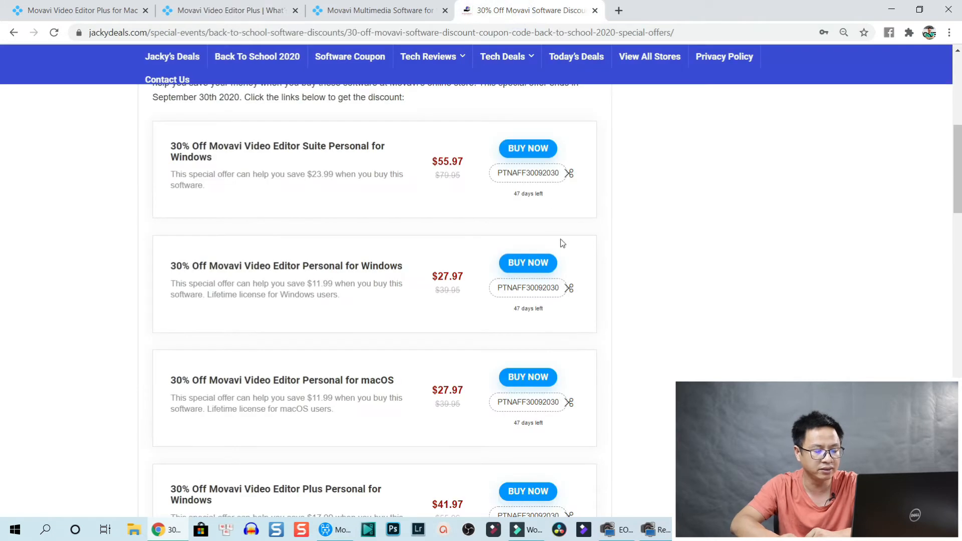
scroll(553, 241, up, 5)
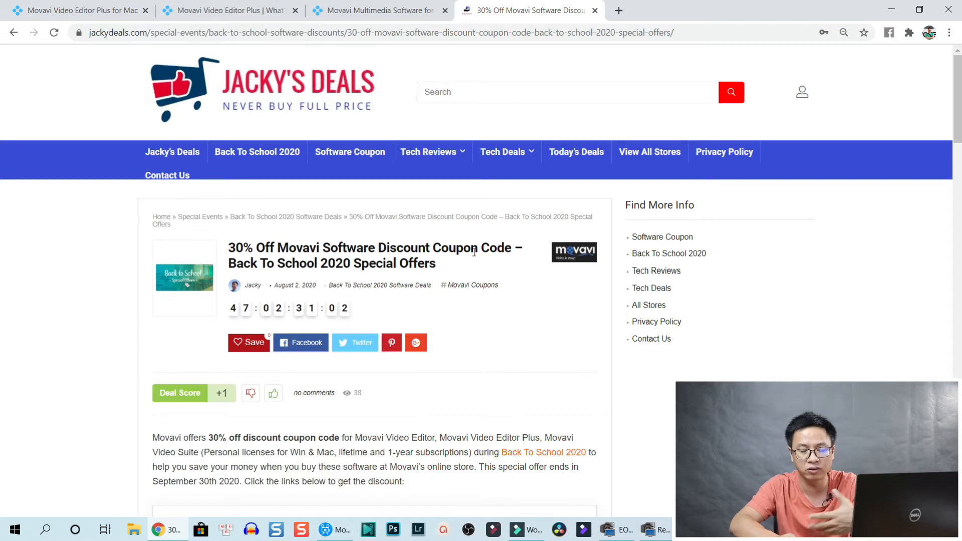
scroll(476, 253, down, 4)
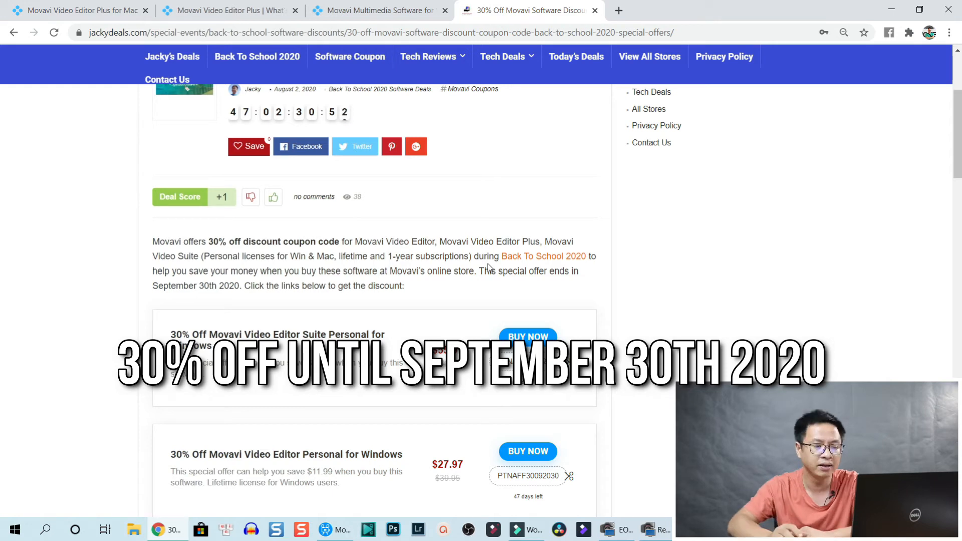
scroll(621, 260, up, 3)
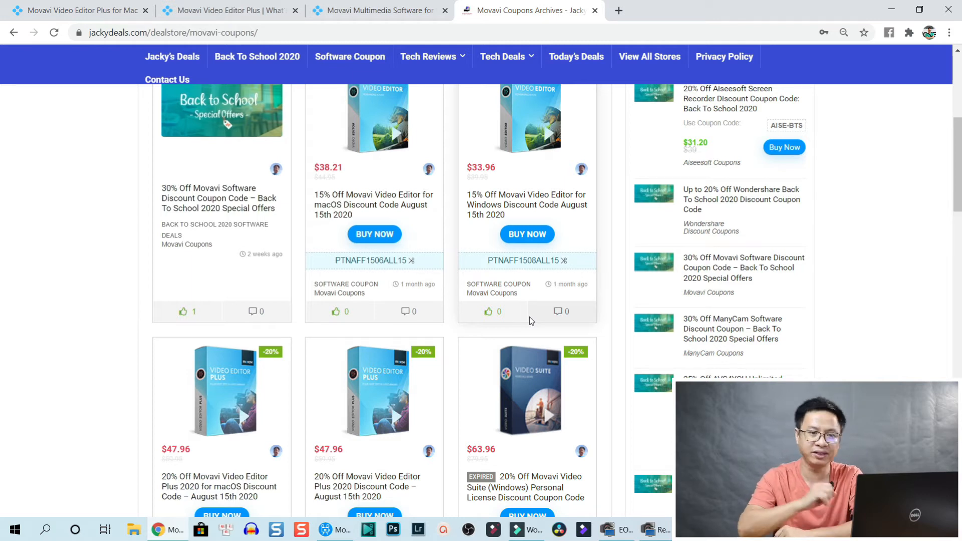
Switch to Movavi Video Editor Plus, create a new project and display the file import options.
click(350, 530)
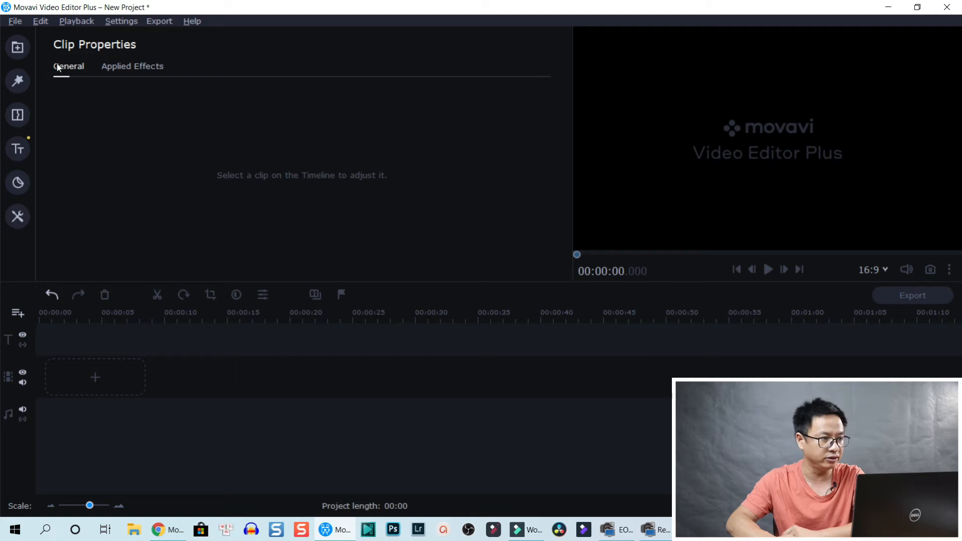
click(15, 22)
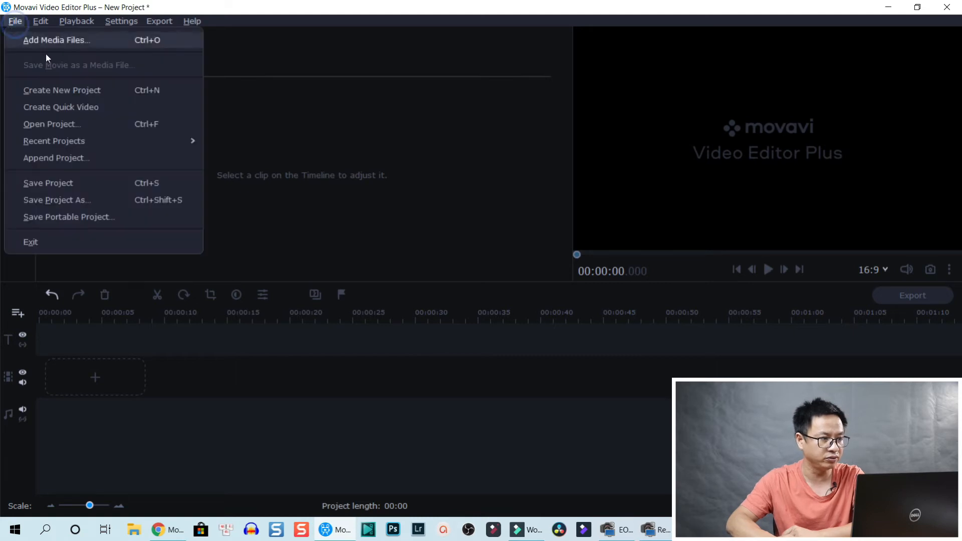
click(56, 90)
click(509, 285)
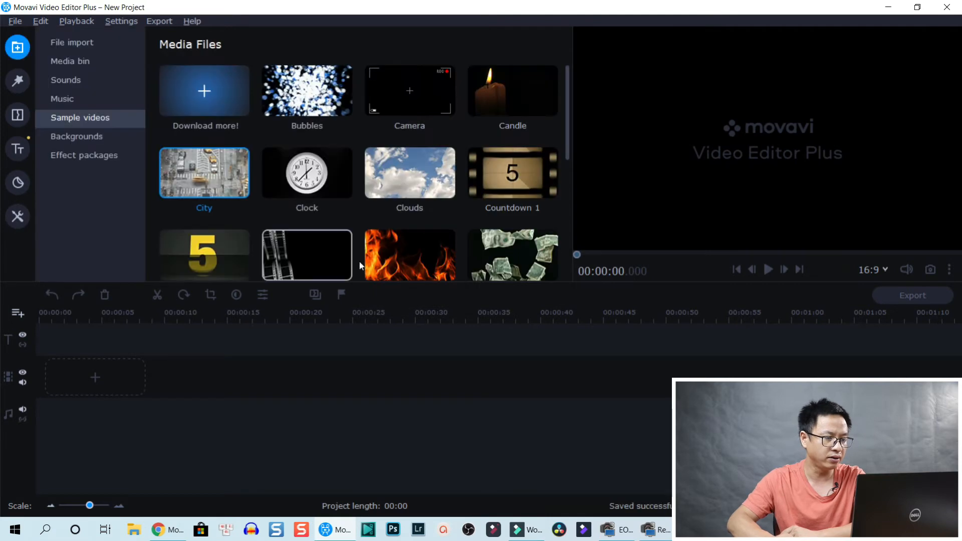
click(53, 43)
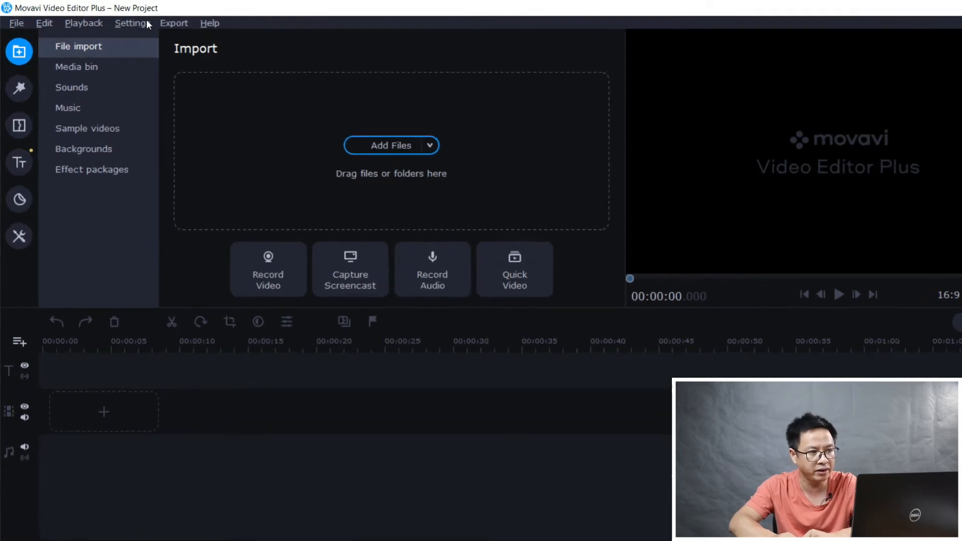
click(32, 33)
click(29, 33)
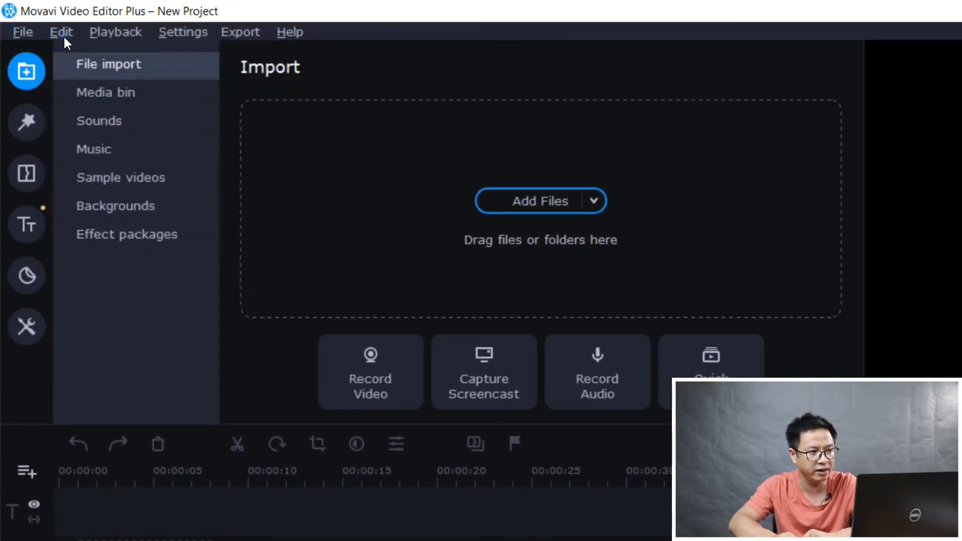
click(176, 33)
click(175, 33)
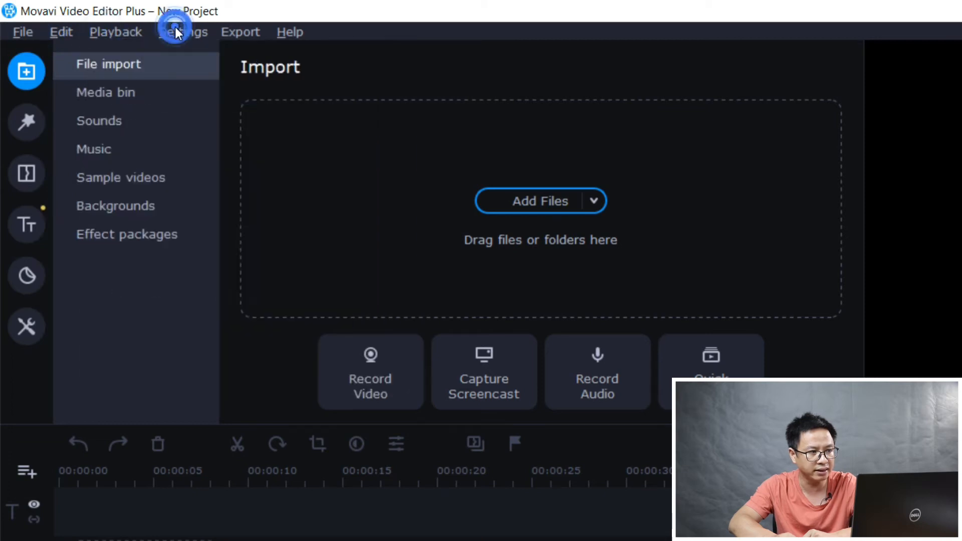
click(176, 34)
click(242, 32)
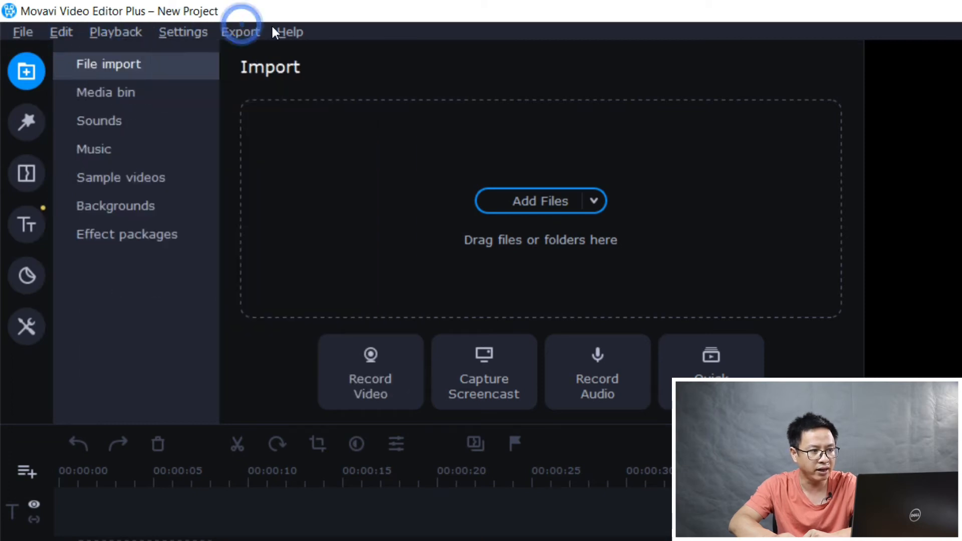
click(281, 32)
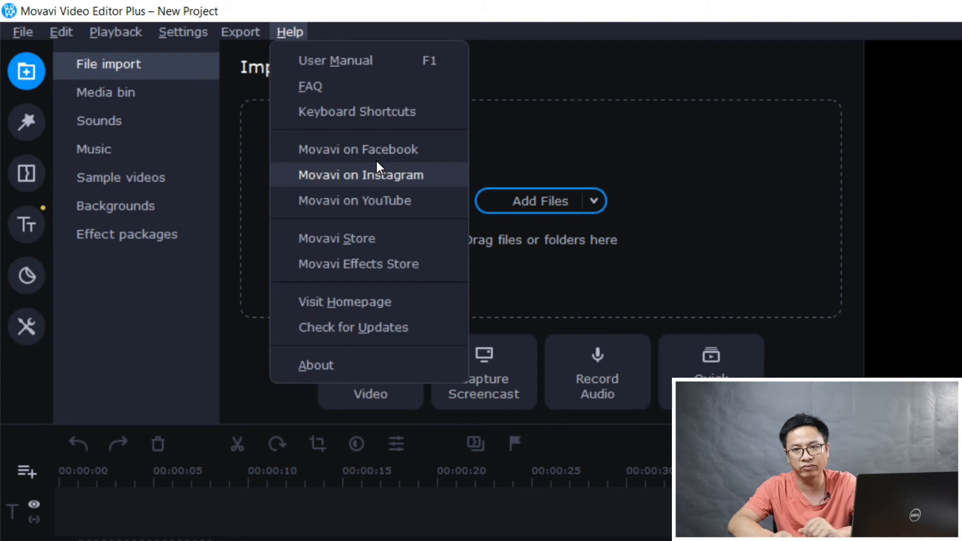
click(242, 35)
click(242, 32)
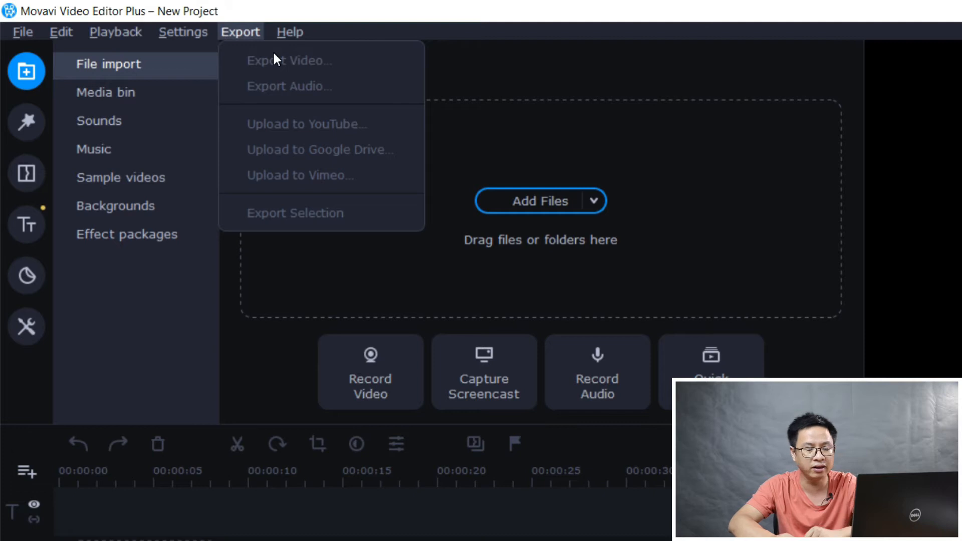
Check the available interface languages and open the hardware acceleration settings in the preferences.
mouse_move(203, 31)
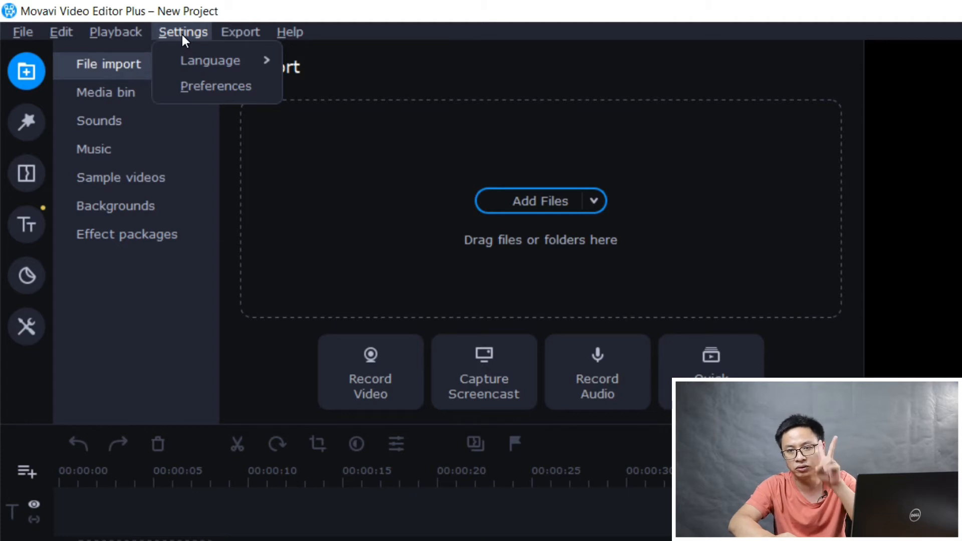
click(195, 63)
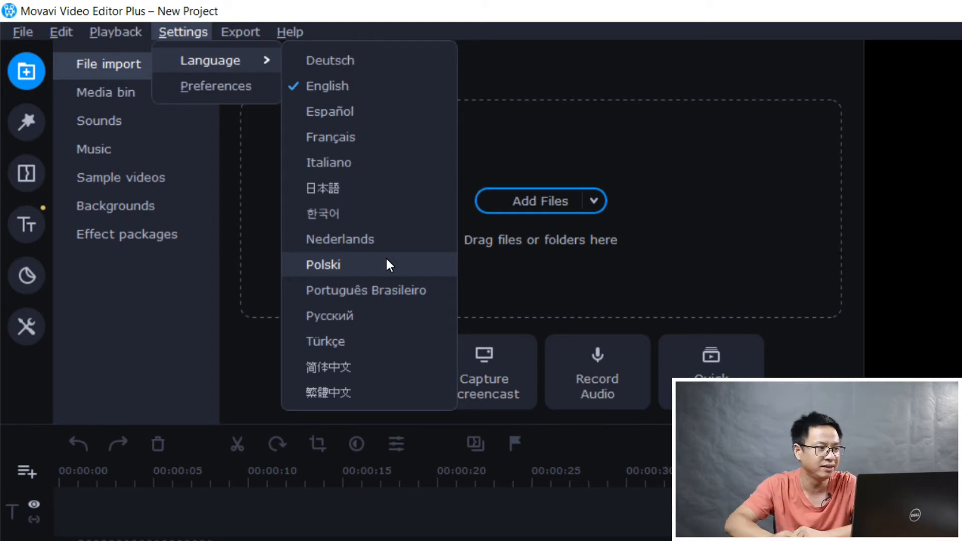
click(215, 92)
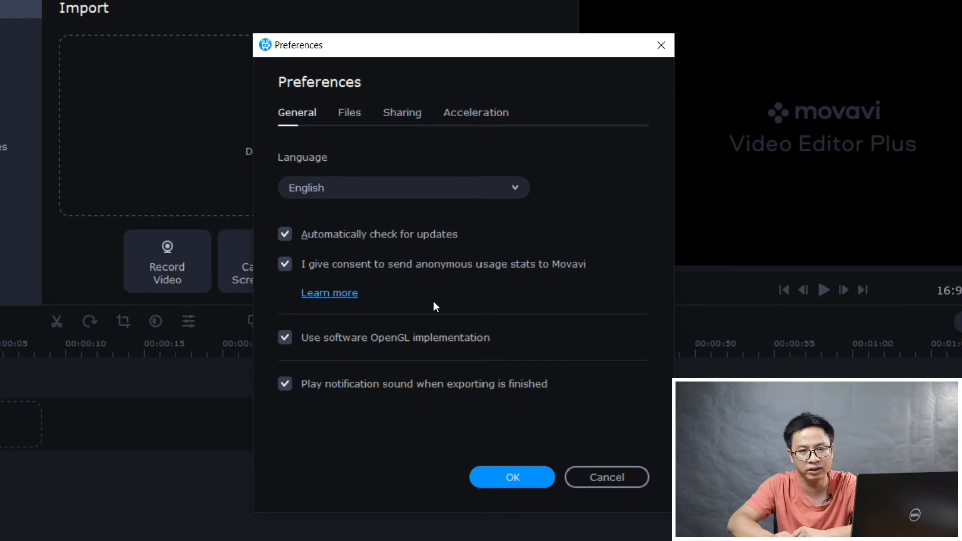
click(454, 113)
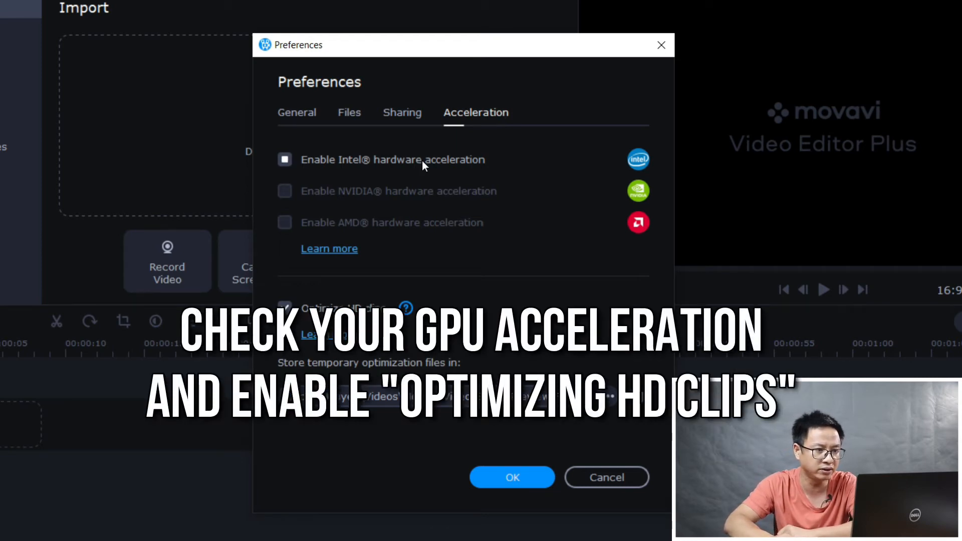
Enable Intel hardware acceleration, read the explanation of the Optimize HD clips option, and save the preferences.
click(285, 160)
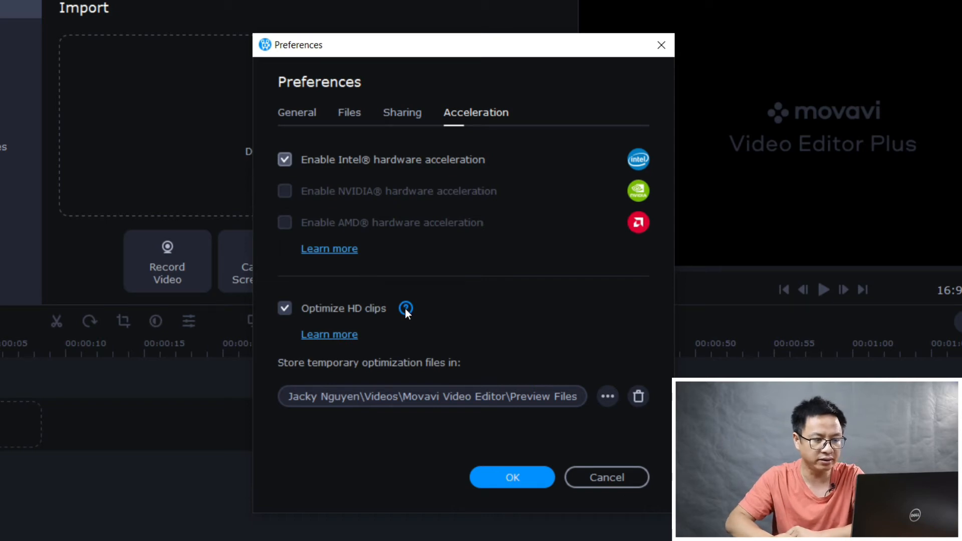
mouse_move(407, 309)
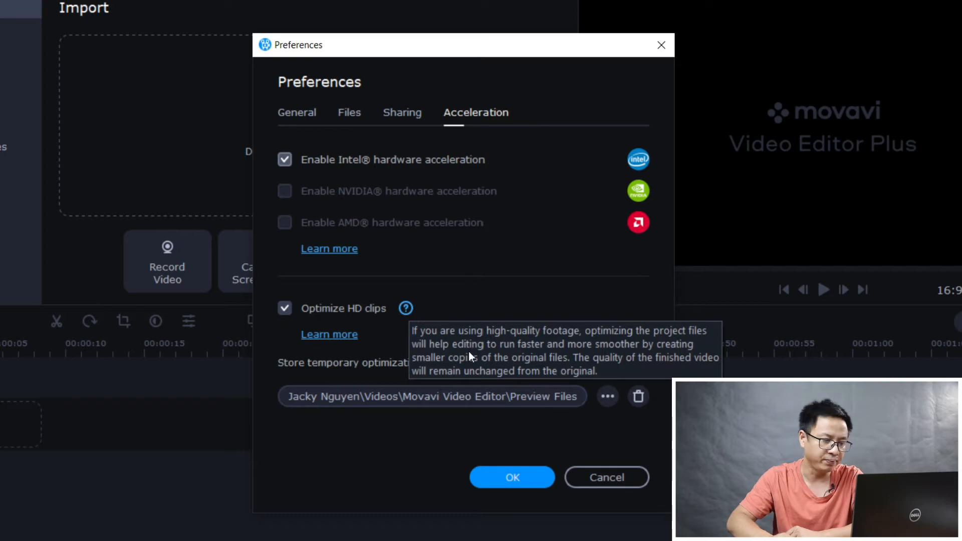
click(504, 481)
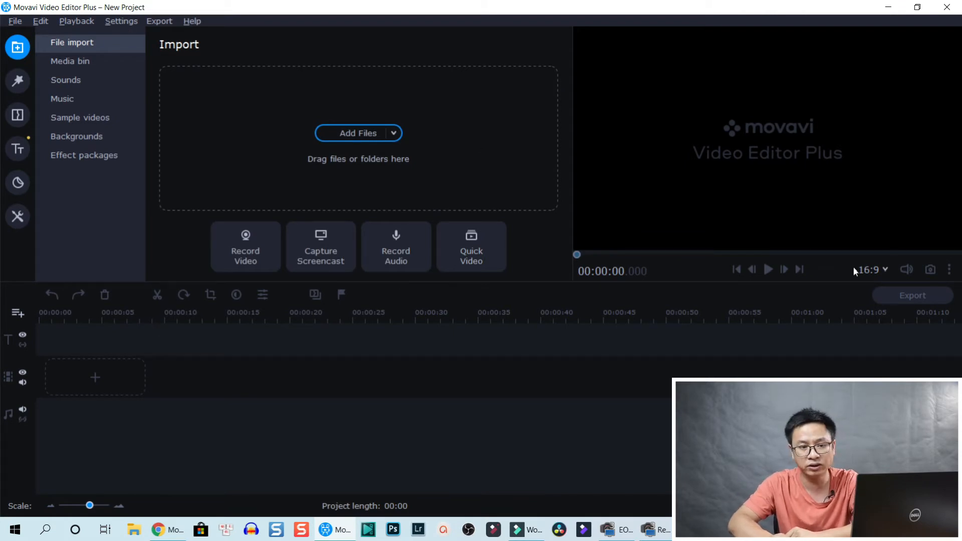
Review the project aspect ratios and set a custom resolution of 1920x1080 (16:9).
click(884, 270)
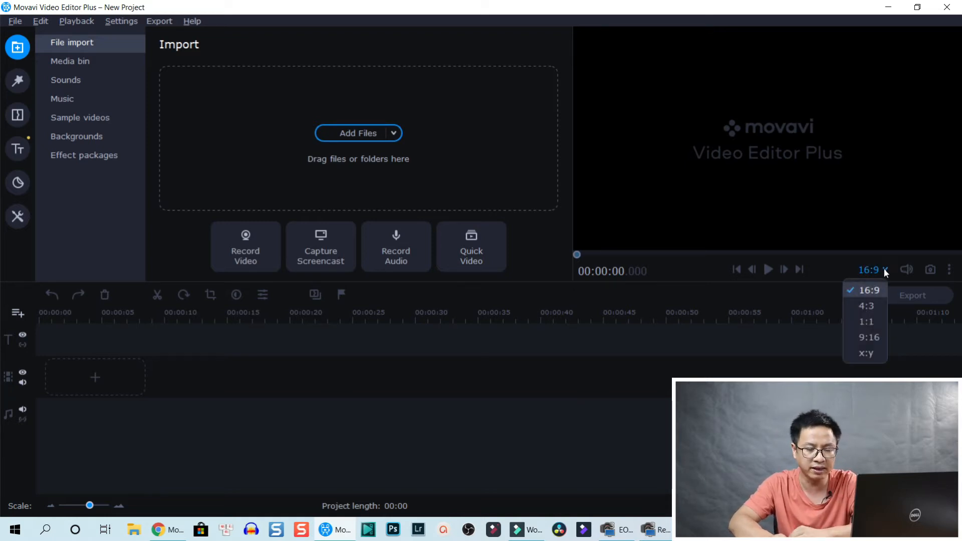
click(866, 354)
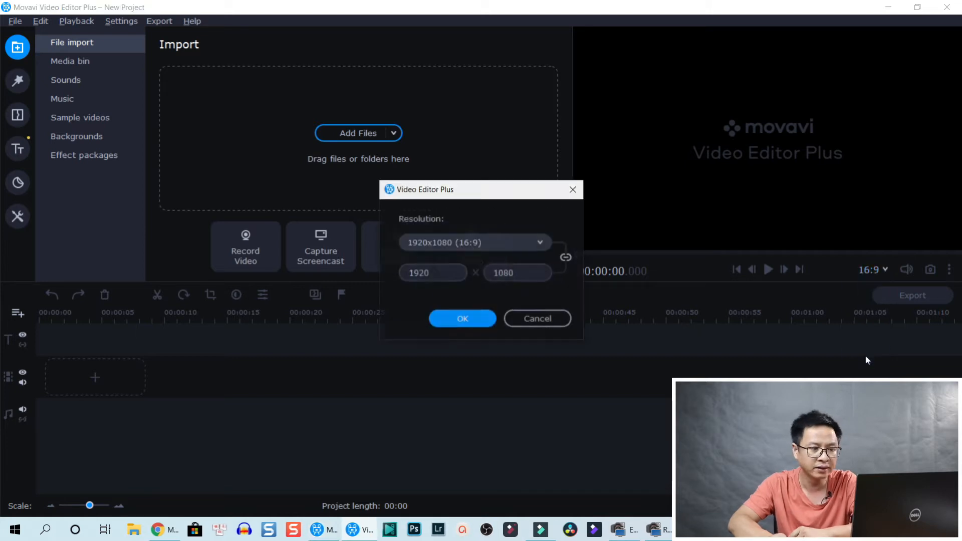
click(538, 250)
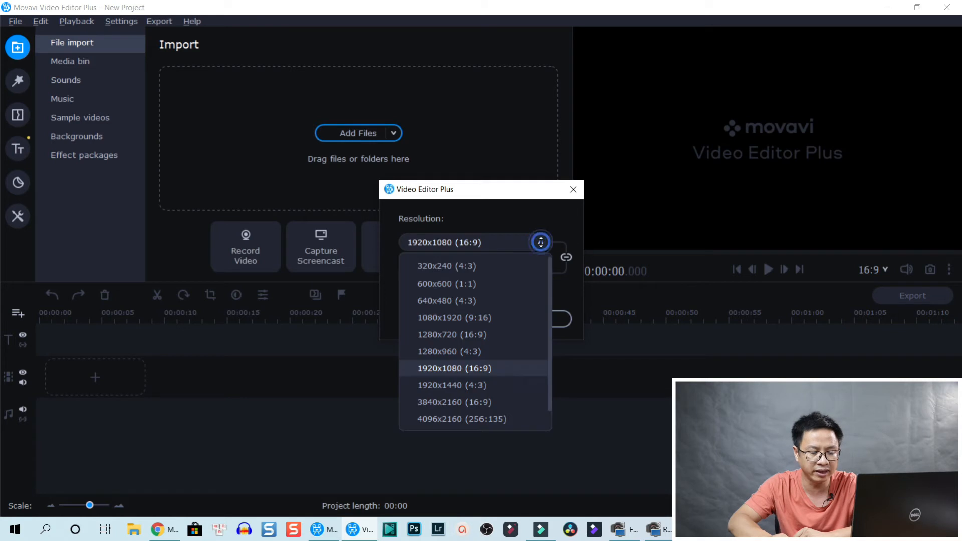
click(453, 370)
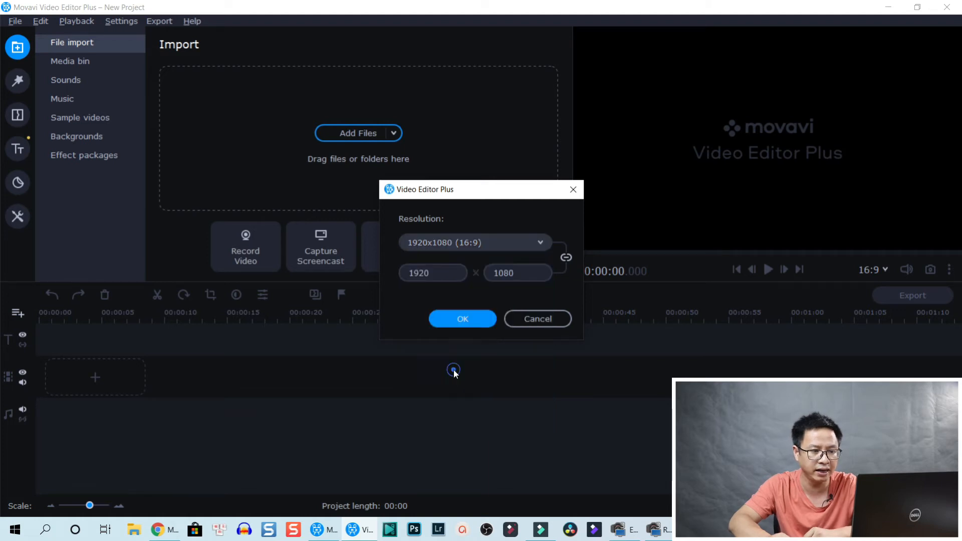
click(462, 319)
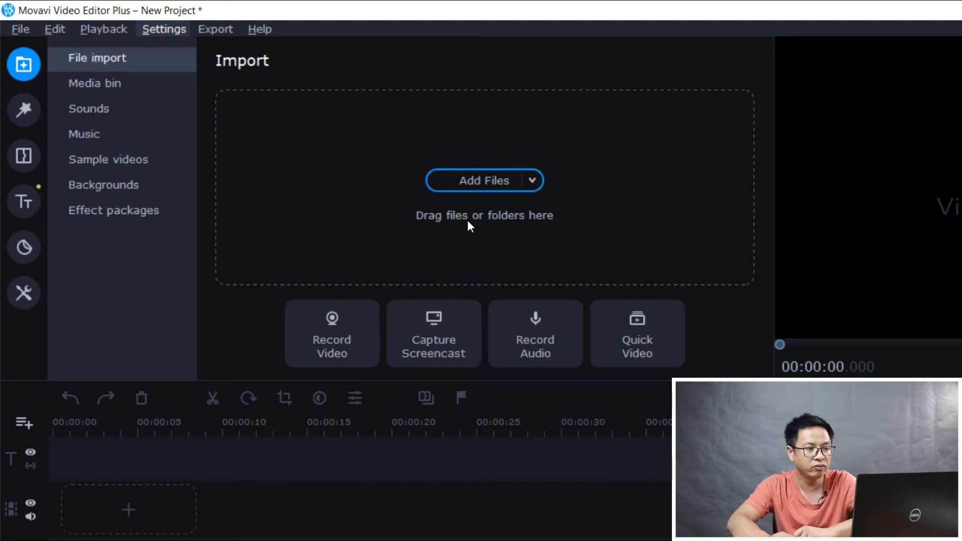
Import GH012129.MP4, GH012130.MP4 and GH012133.MP4 from the 29-08-2019 Seoul folder into the project.
click(481, 184)
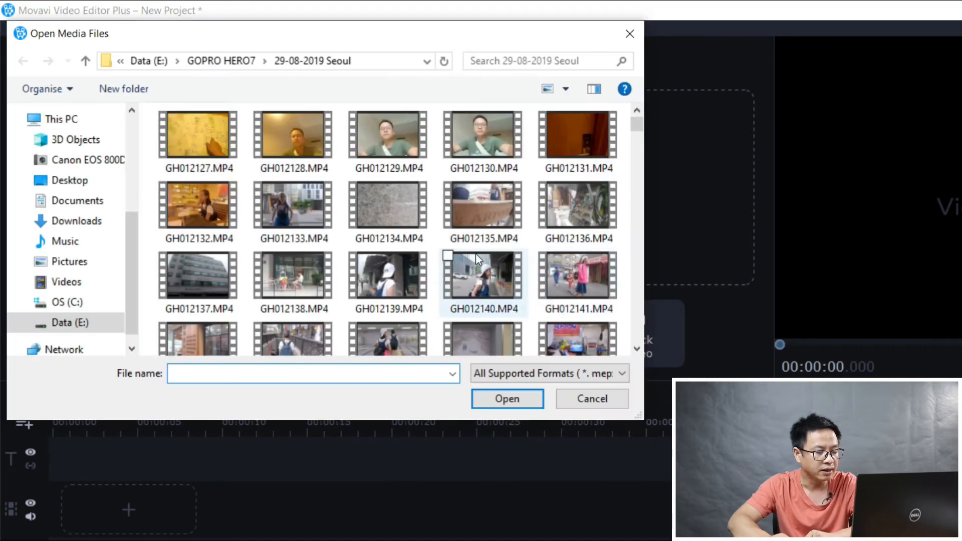
click(384, 132)
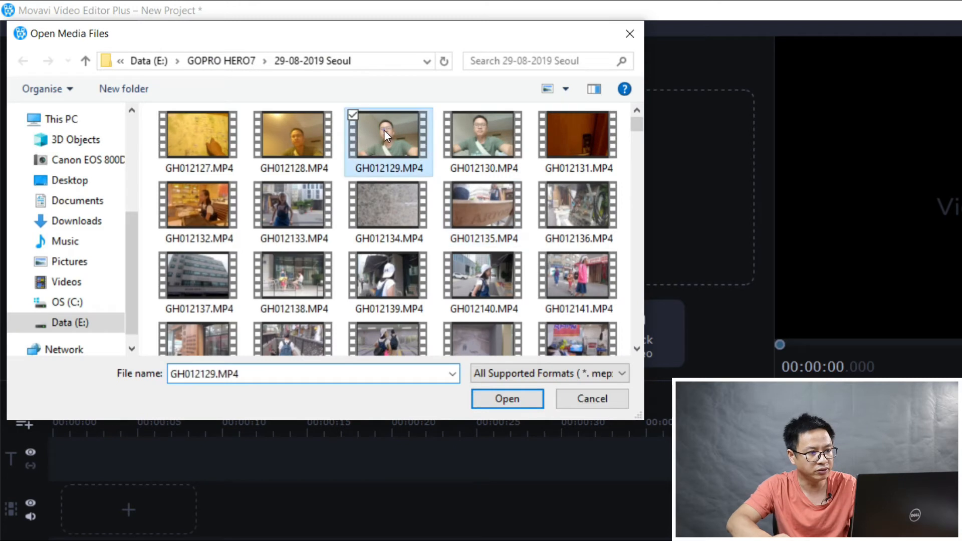
ctrl+click(482, 135)
ctrl+click(307, 210)
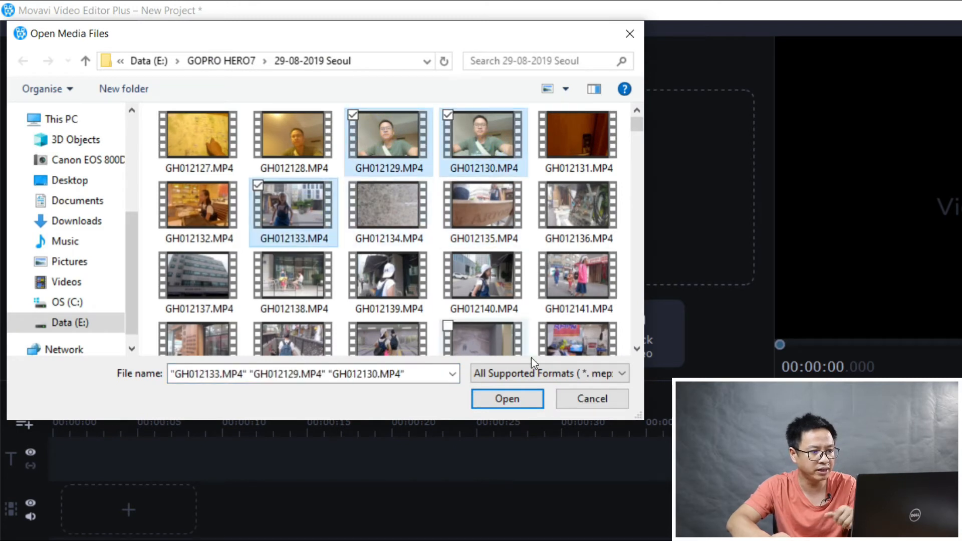
click(502, 400)
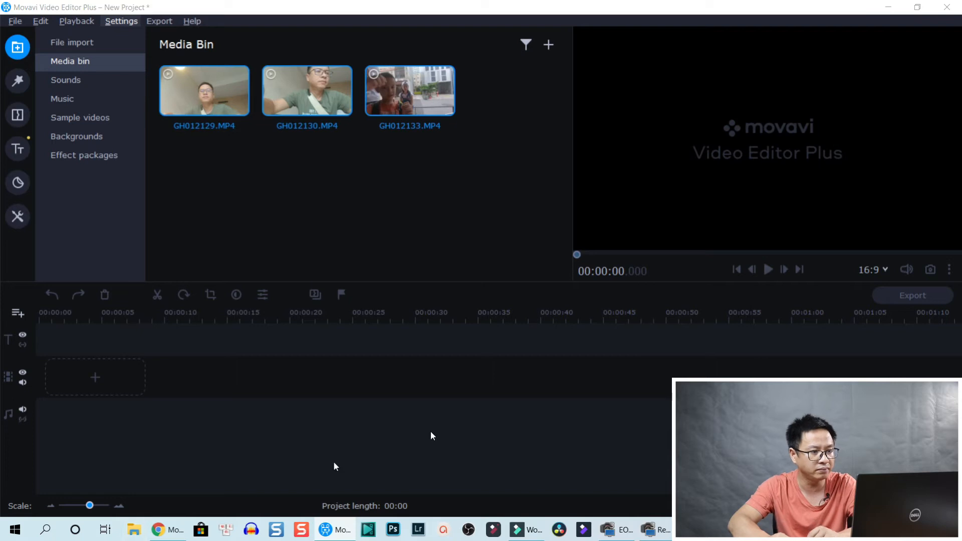
In File Explorer, find the 2020 New Footage folder under Example Footage on Data (E:) and add all its clips to the media bin.
key(super+e)
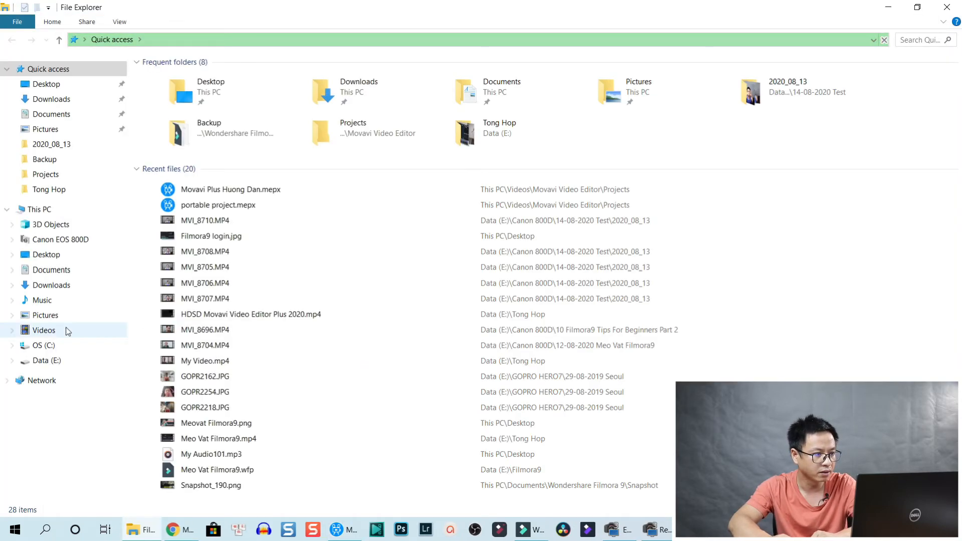
click(46, 361)
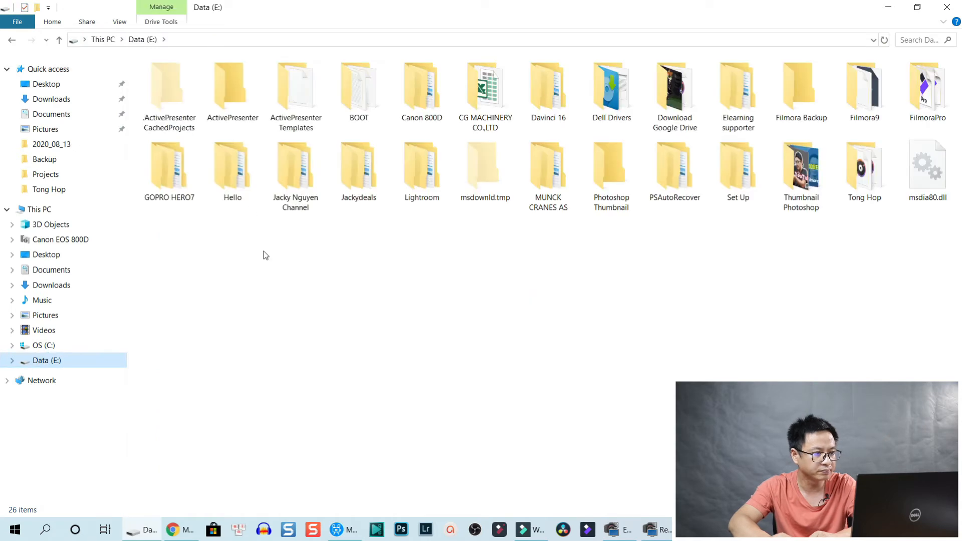
double_click(291, 168)
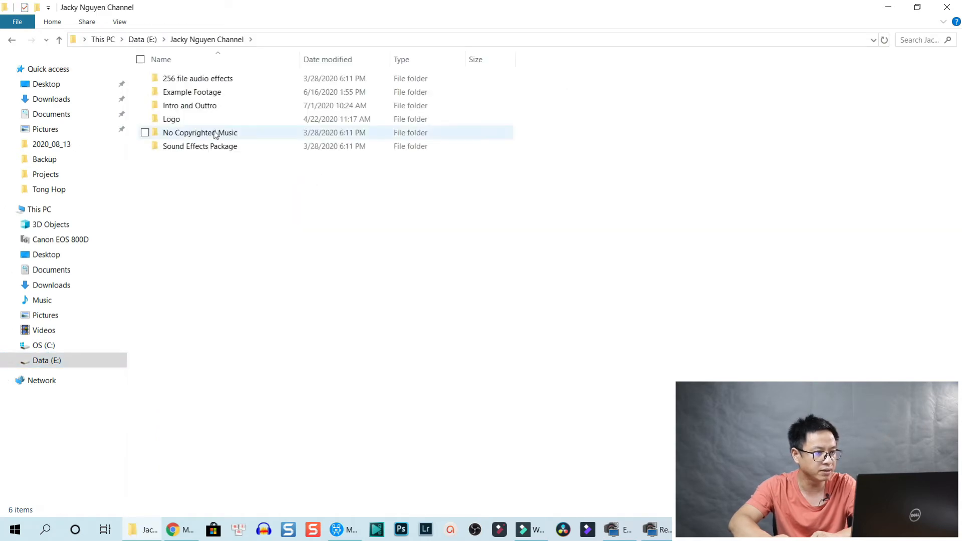
double_click(190, 92)
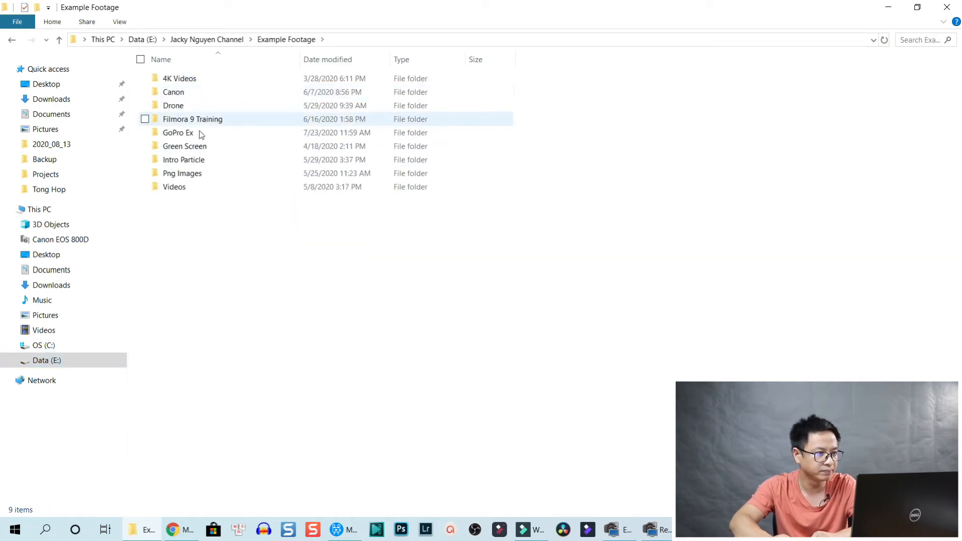
double_click(177, 188)
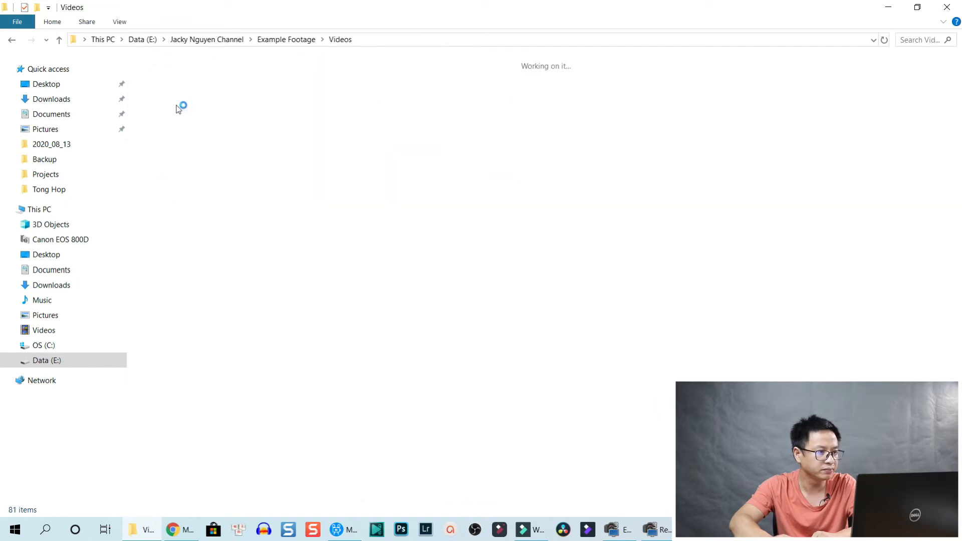
double_click(176, 109)
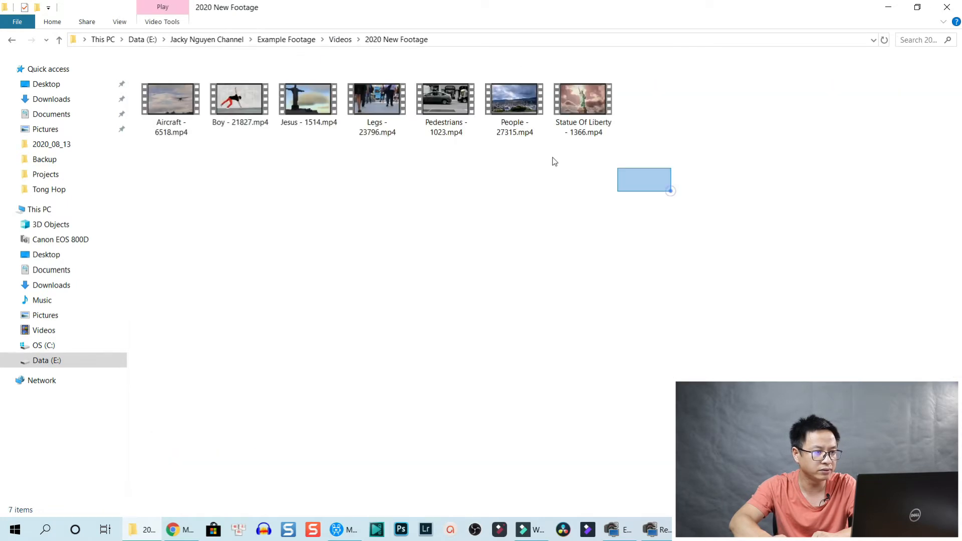
drag(555, 162, 163, 55)
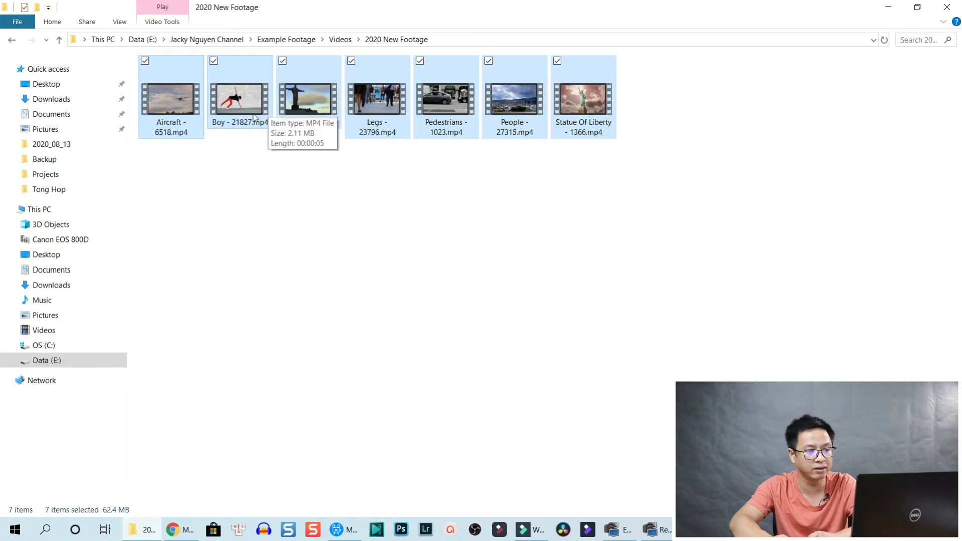
drag(251, 116, 323, 241)
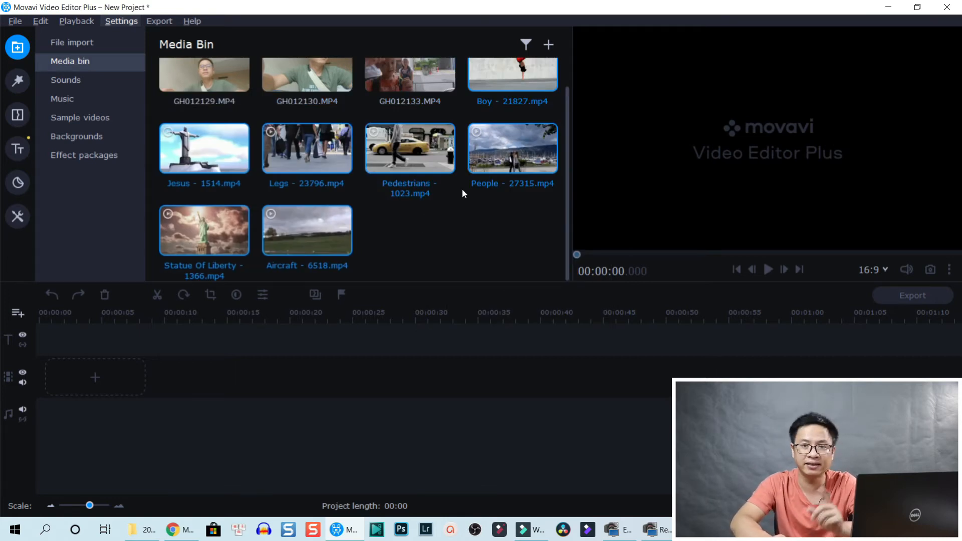
Check the media bin's Record Screen option and dismiss the Movavi Video Suite offer.
click(549, 46)
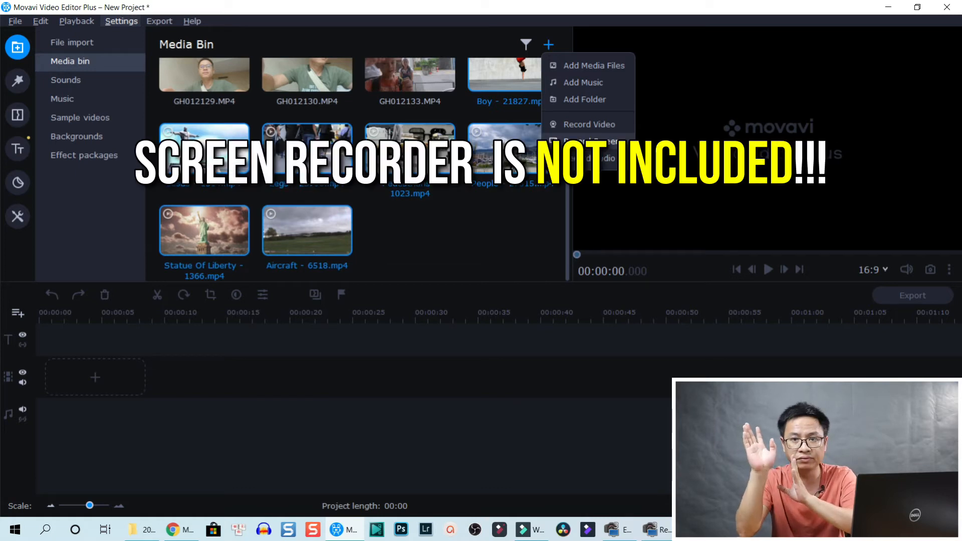
click(593, 140)
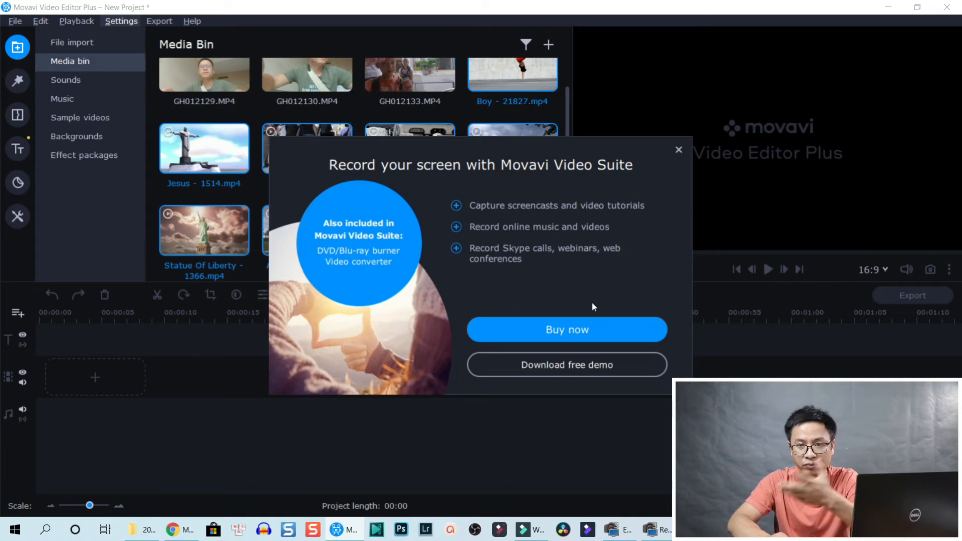
click(678, 150)
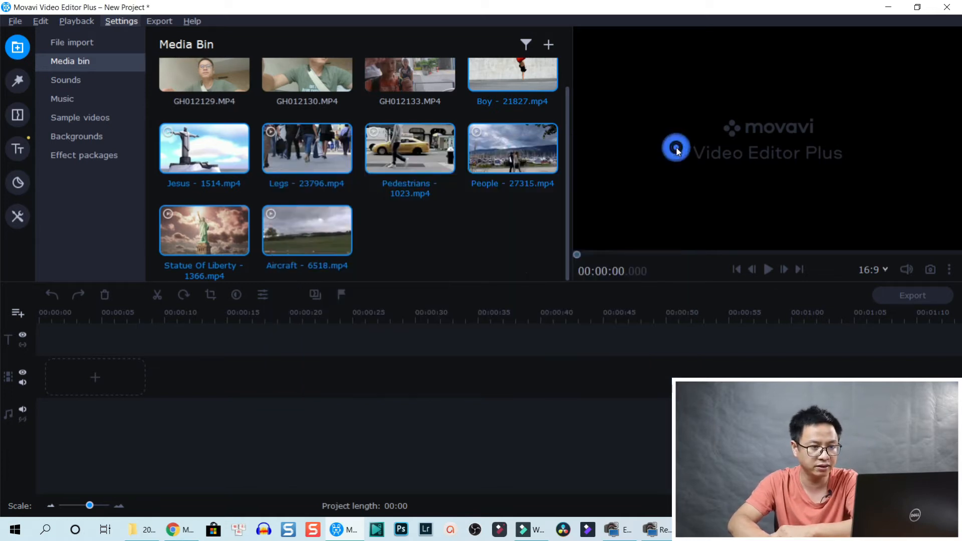
Record an audio clip of about 21 seconds using Microphone (Realtek(R) Audio) as the audio device.
click(549, 45)
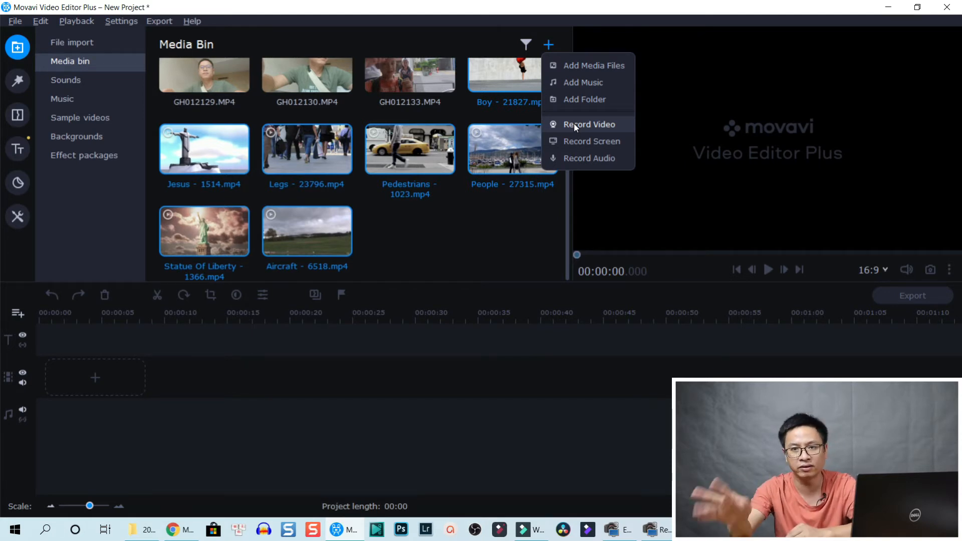
click(585, 159)
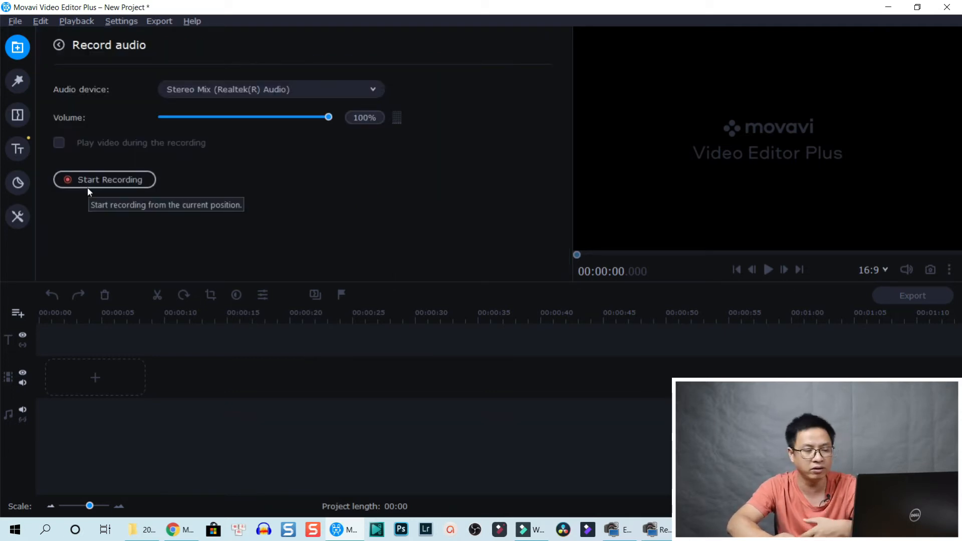
click(266, 93)
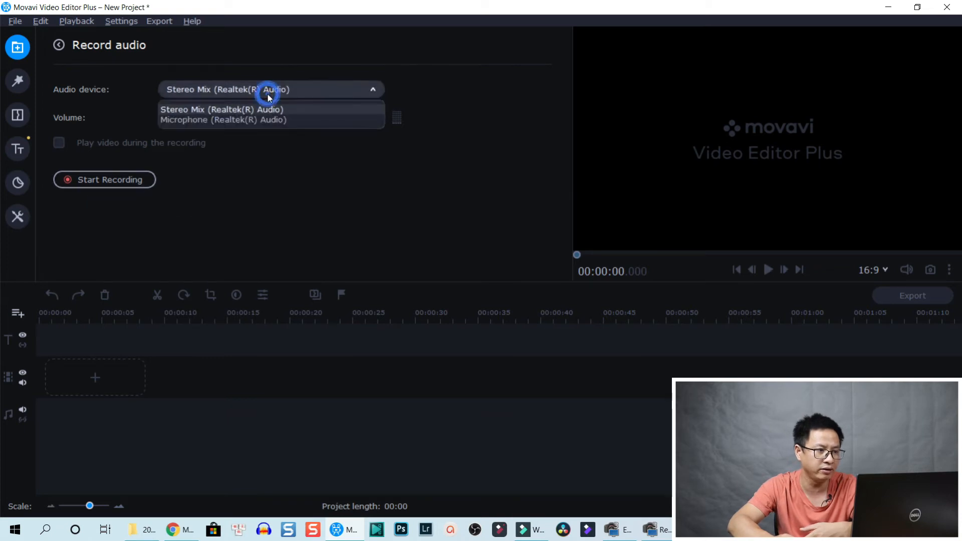
click(209, 122)
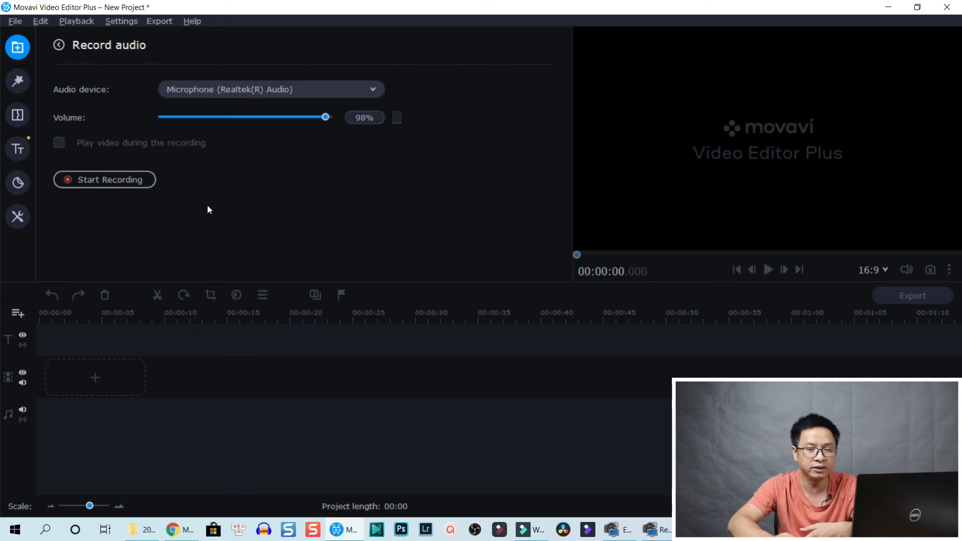
click(103, 181)
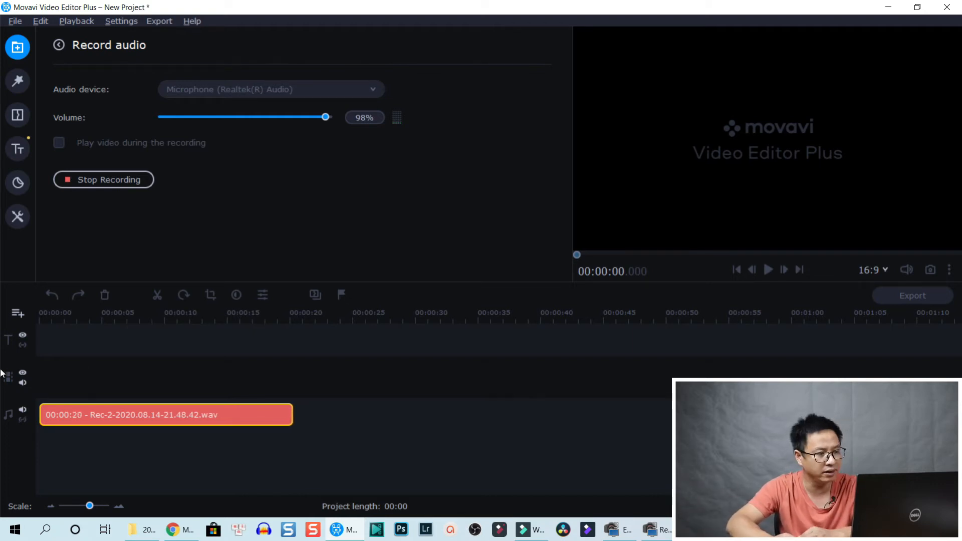
click(103, 181)
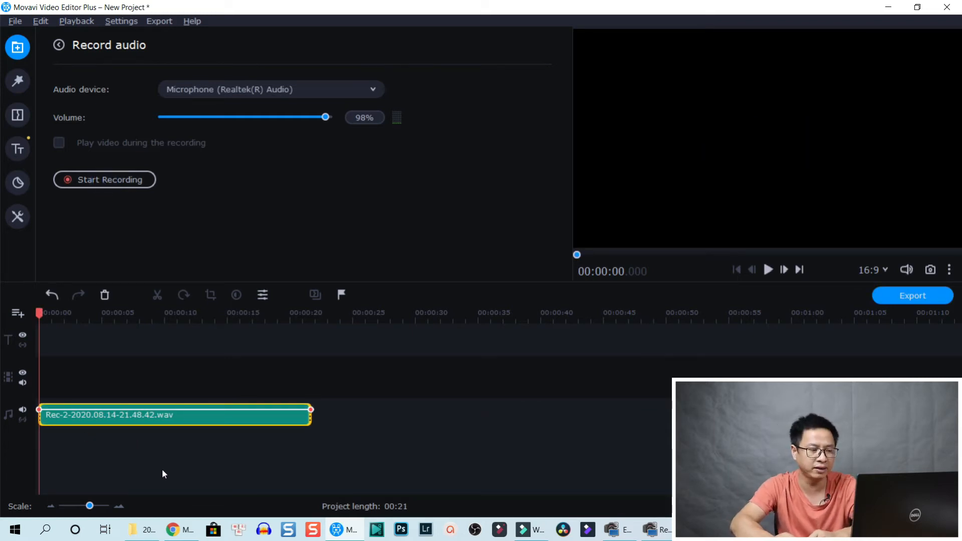
Play back the first seconds of the recorded audio clip and delete the clip from the timeline.
drag(326, 435, 178, 377)
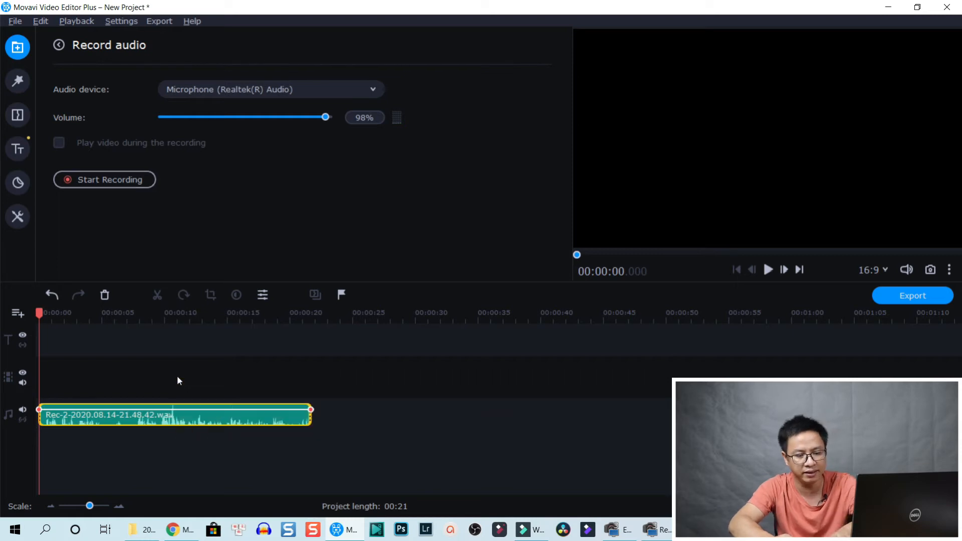
click(190, 445)
key(space)
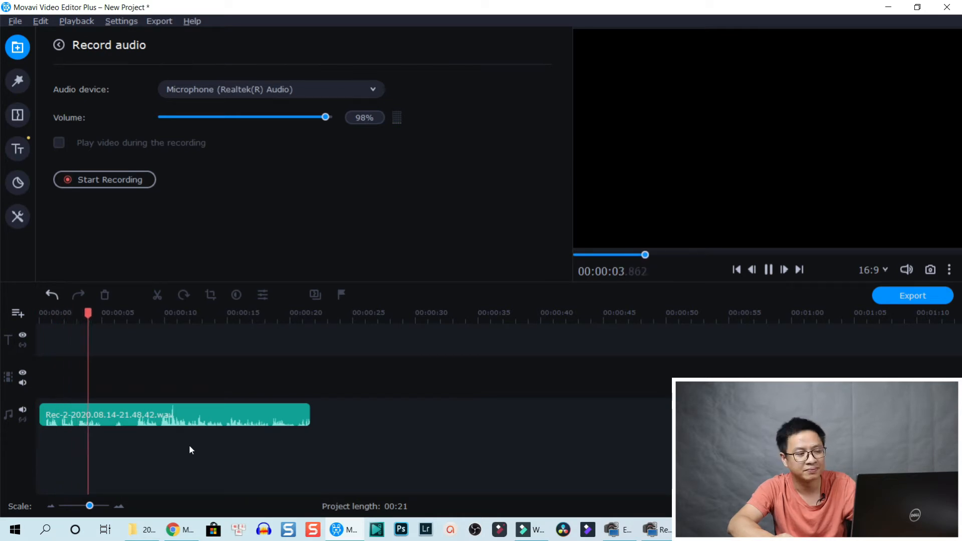
key(space)
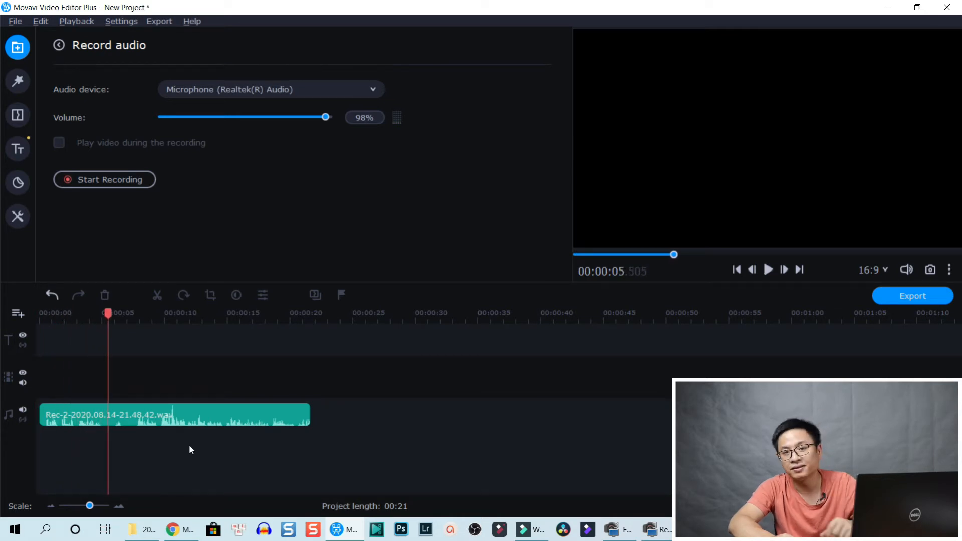
click(214, 419)
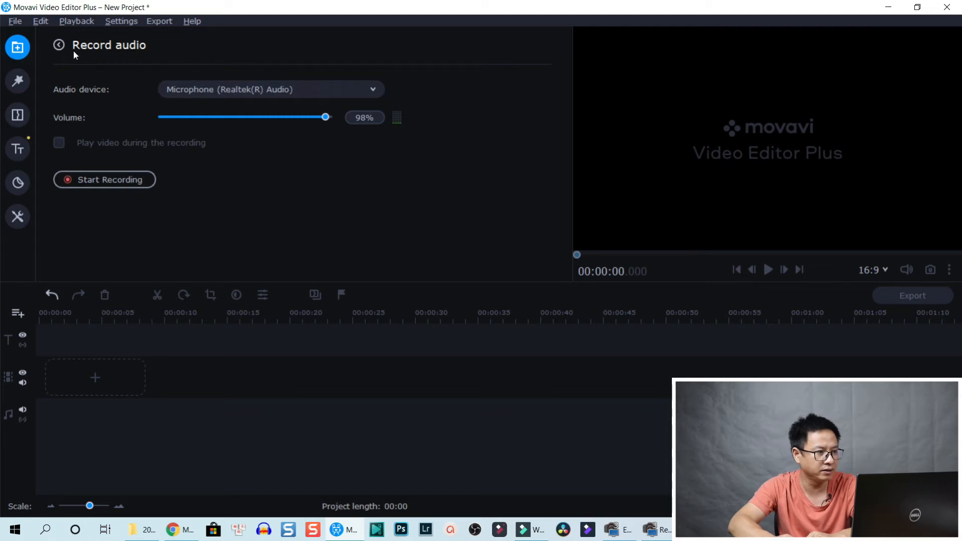
Leave the audio recorder, check the media bin for the recording, and display the built-in Sounds collection.
click(59, 45)
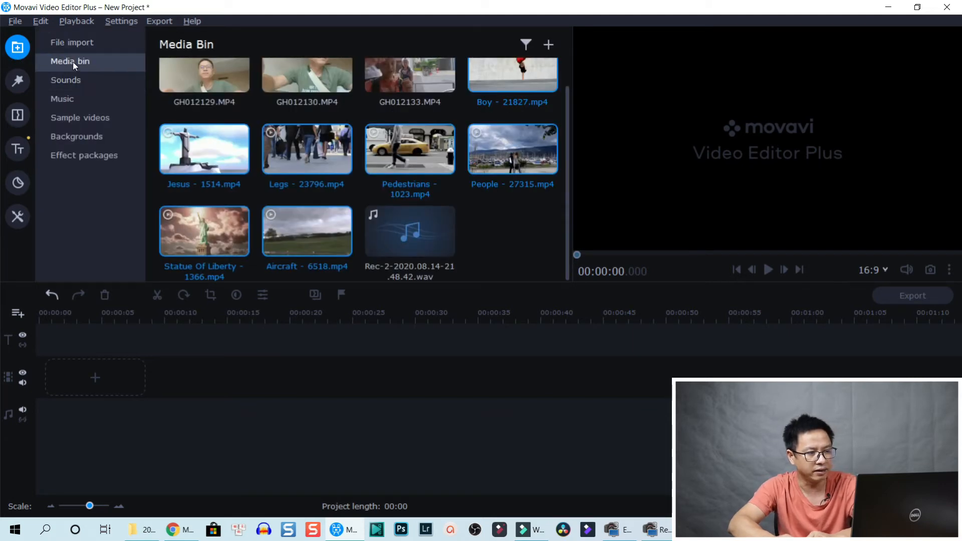
click(72, 79)
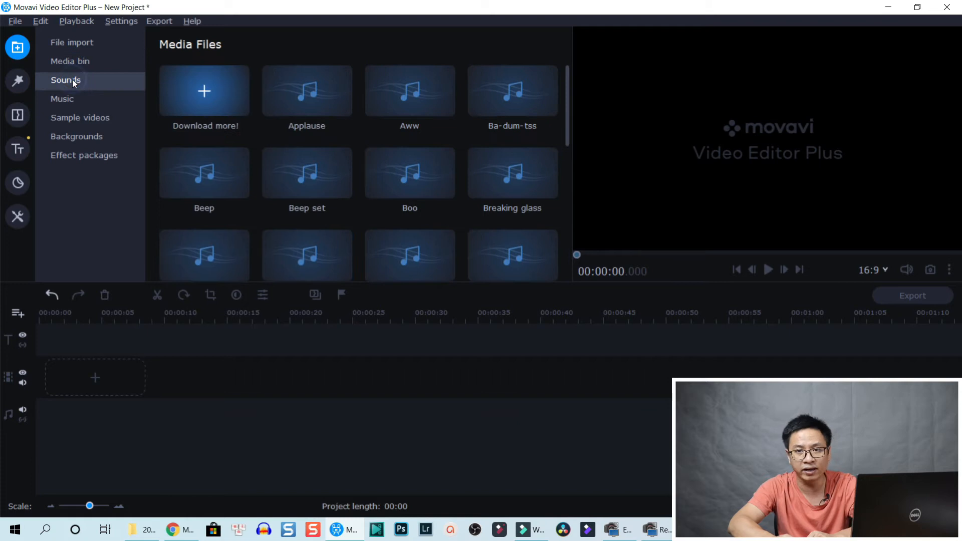
Browse the built-in Music collection, and look through the Sample videos and Backgrounds collections.
click(73, 99)
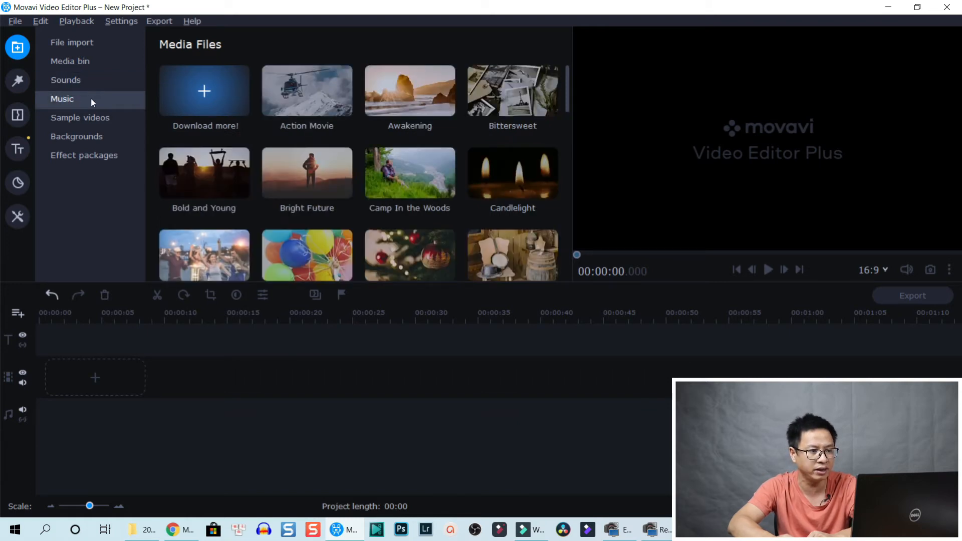
scroll(420, 195, down, 6)
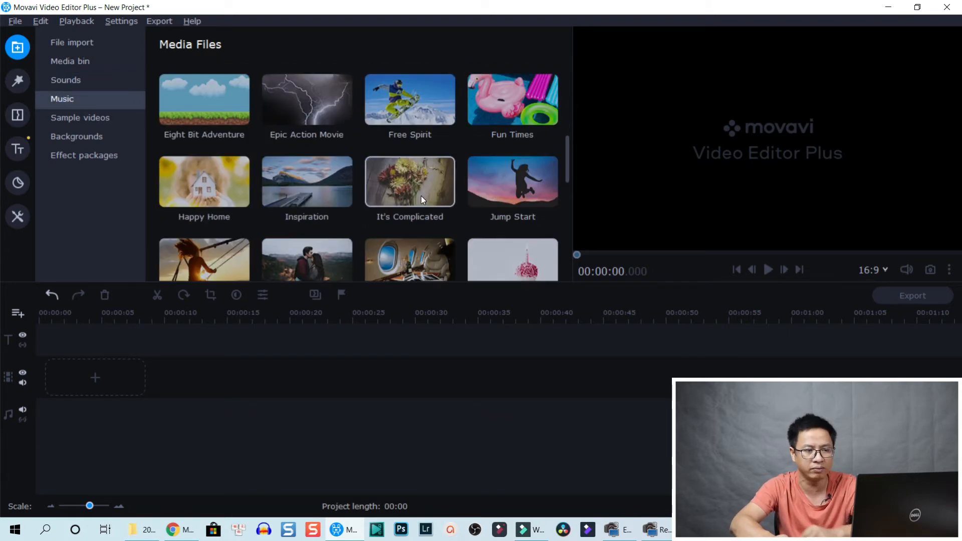
scroll(422, 199, down, 2)
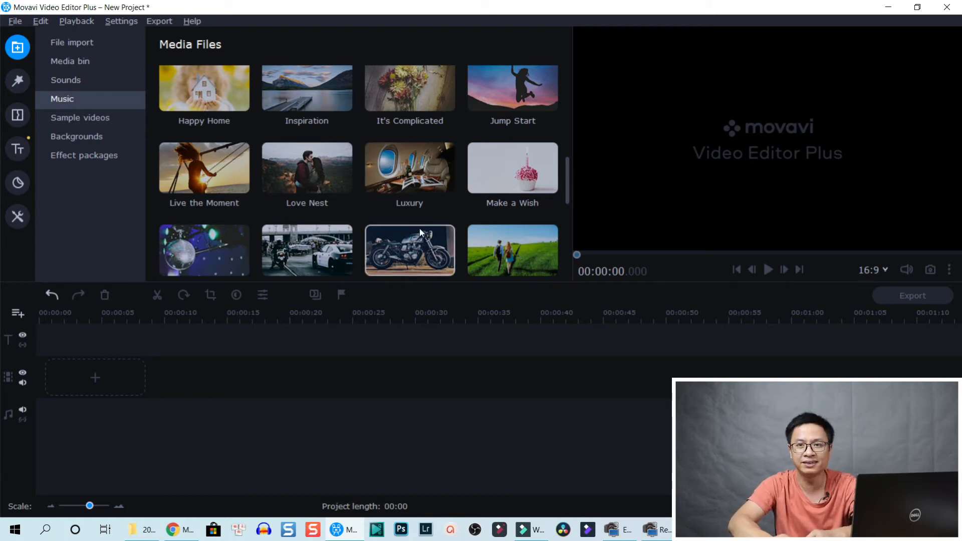
click(77, 122)
click(88, 139)
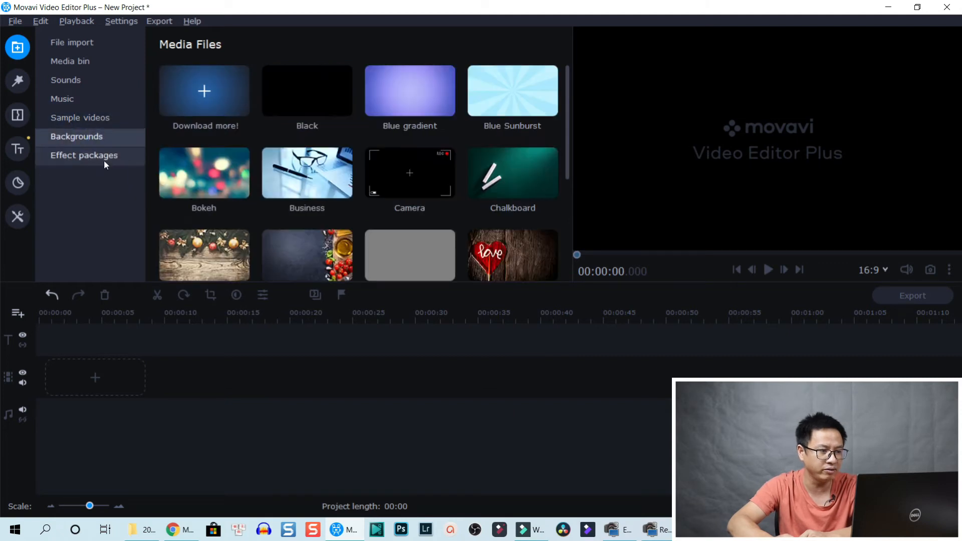
Browse the available effect packages, check the activation requirement of the Space Journey Pack, and dismiss it without entering a key.
click(93, 154)
scroll(436, 155, down, 3)
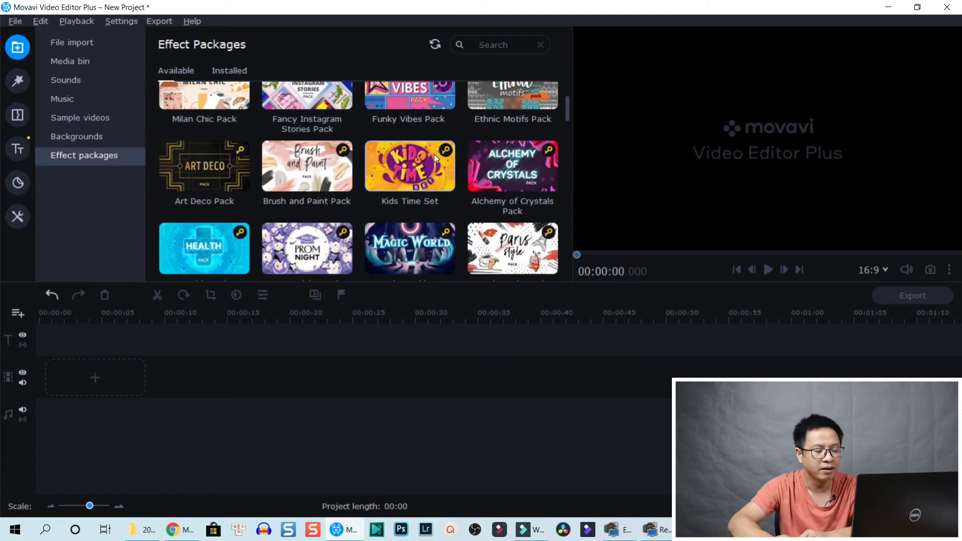
scroll(470, 173, down, 6)
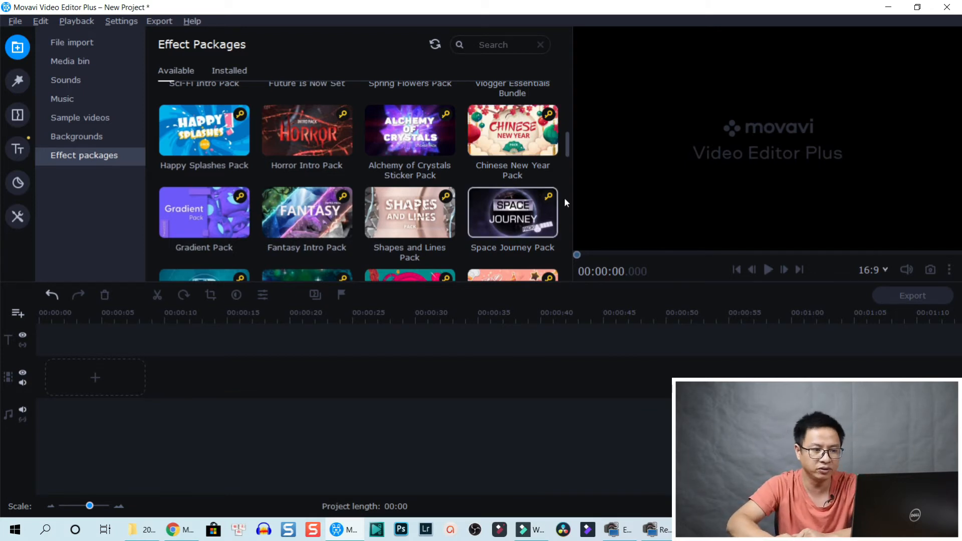
click(550, 198)
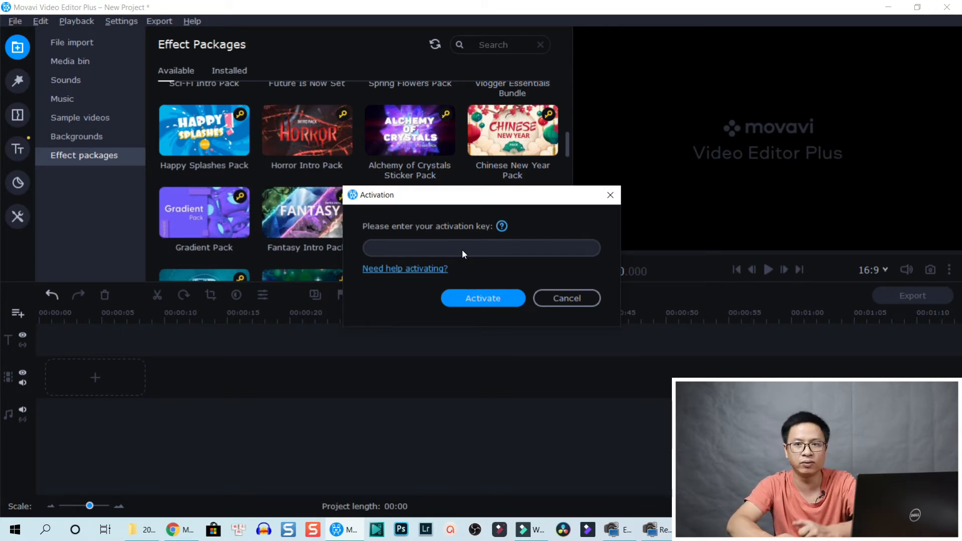
click(569, 300)
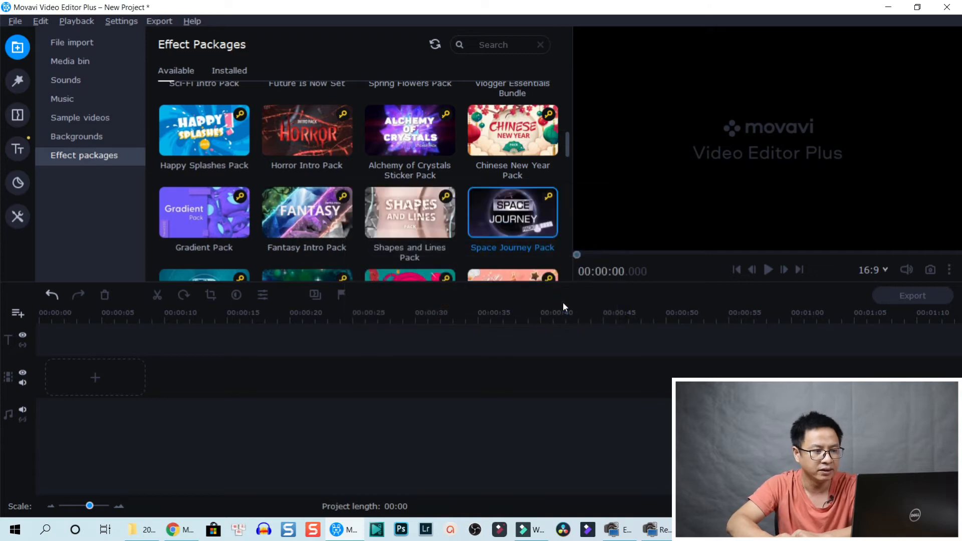
scroll(507, 220, down, 2)
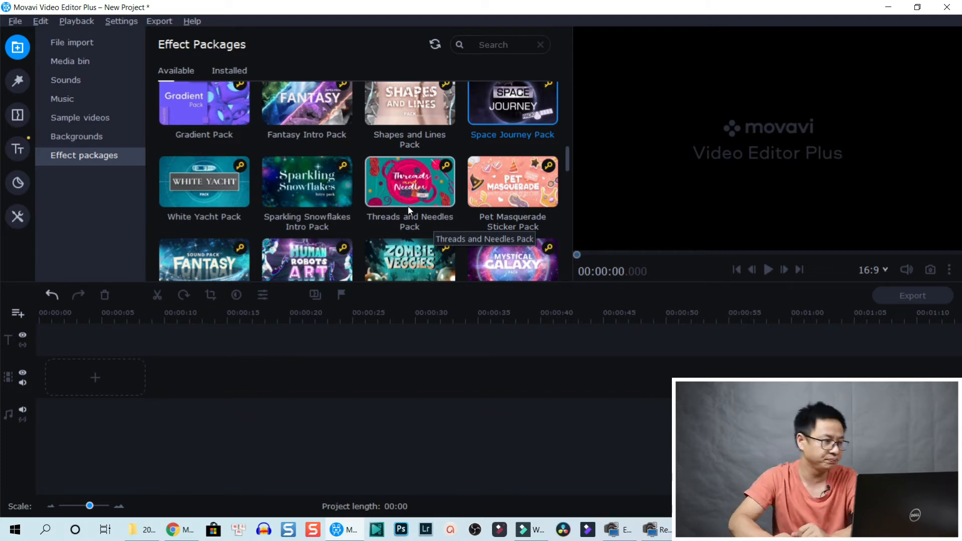
Look through the filter categories from Featured and Noise through Artistic, Blur, Color filters, Flying objects, Light leaks and Mosaic to Retro.
click(23, 79)
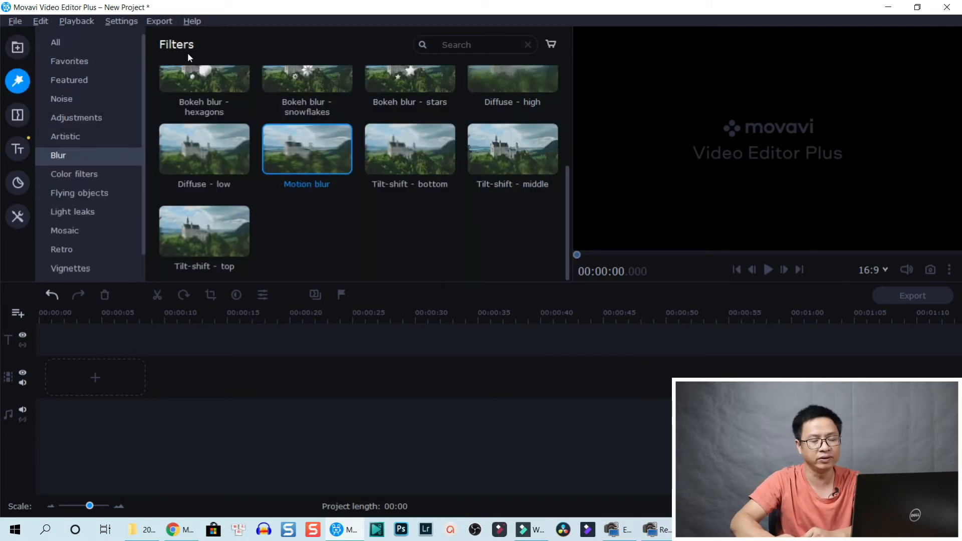
click(75, 55)
click(70, 81)
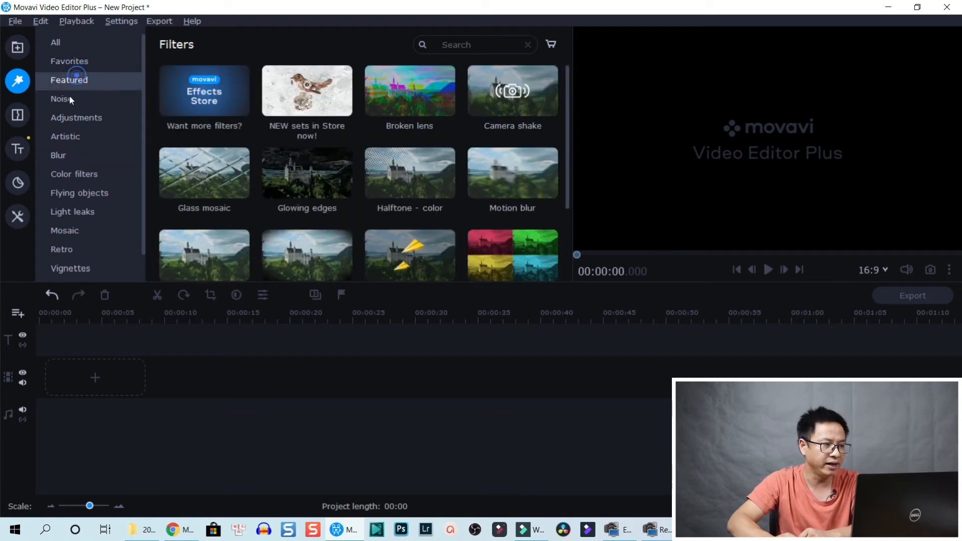
click(68, 100)
click(76, 136)
click(71, 157)
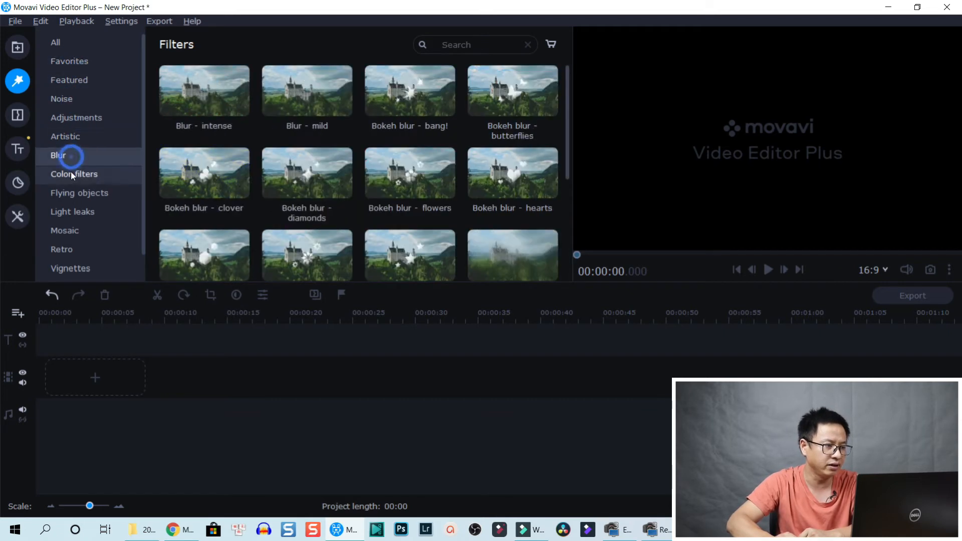
click(70, 171)
click(79, 193)
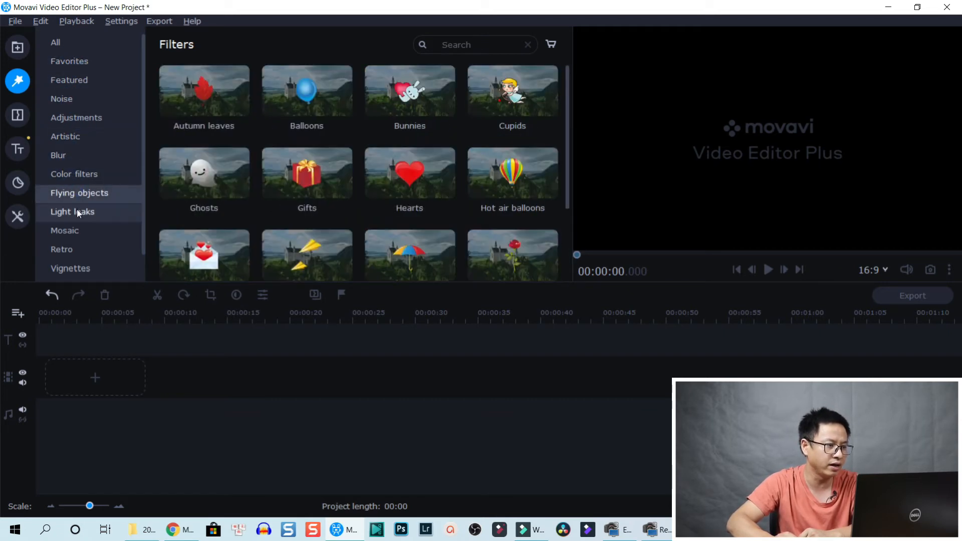
click(77, 211)
click(74, 232)
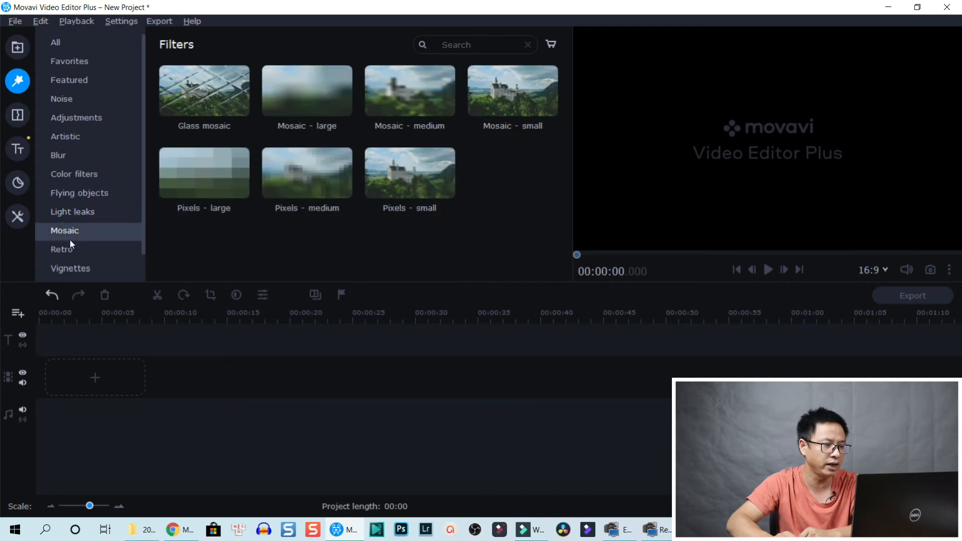
click(69, 248)
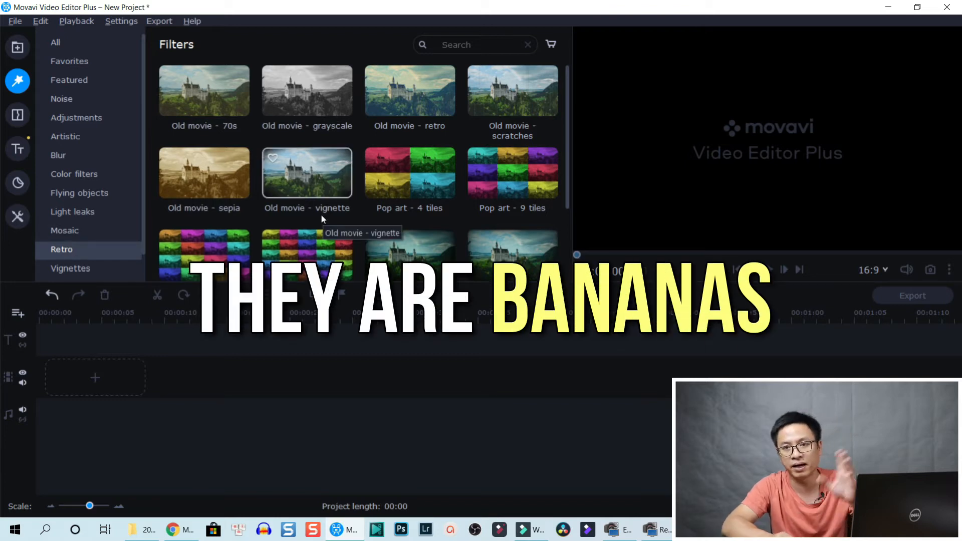
Mark the Old movie - vignette filter as a favorite and remove it again from the Favorites category.
click(272, 158)
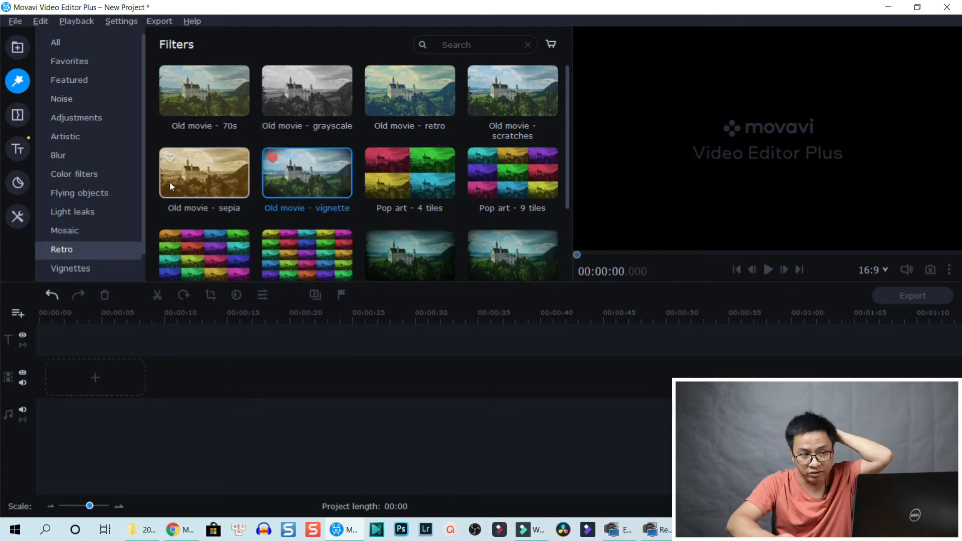
click(71, 63)
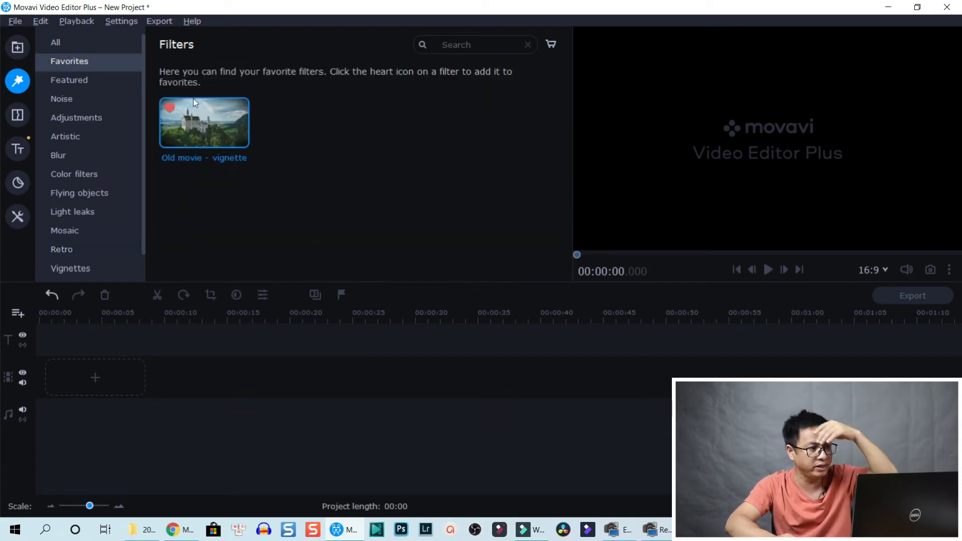
click(170, 109)
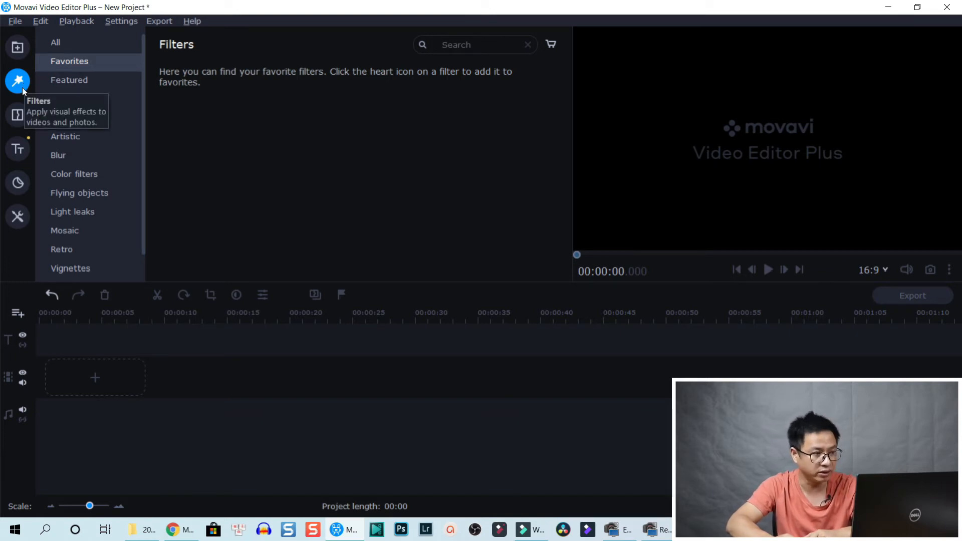
View the featured transitions and titles, returning from the online store page to preview the Clean line title.
click(18, 116)
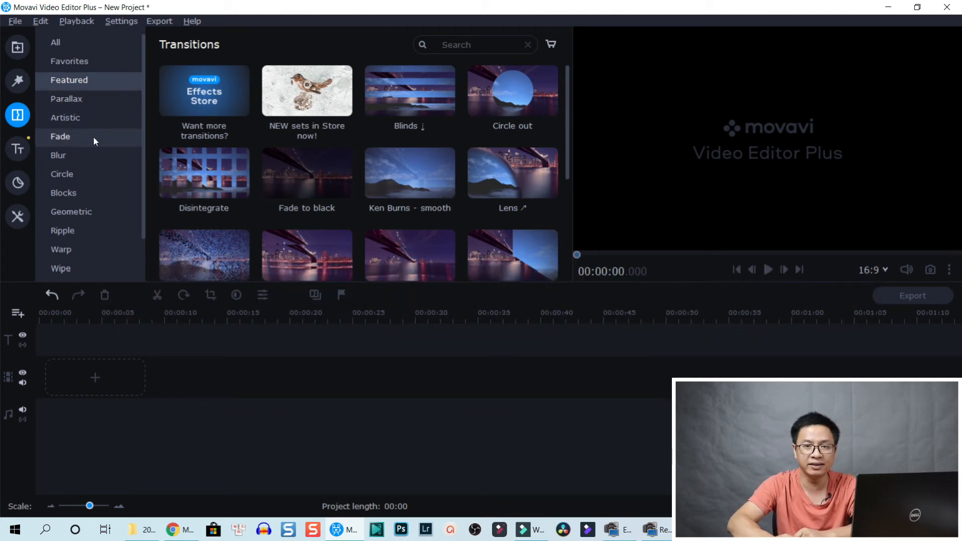
click(17, 149)
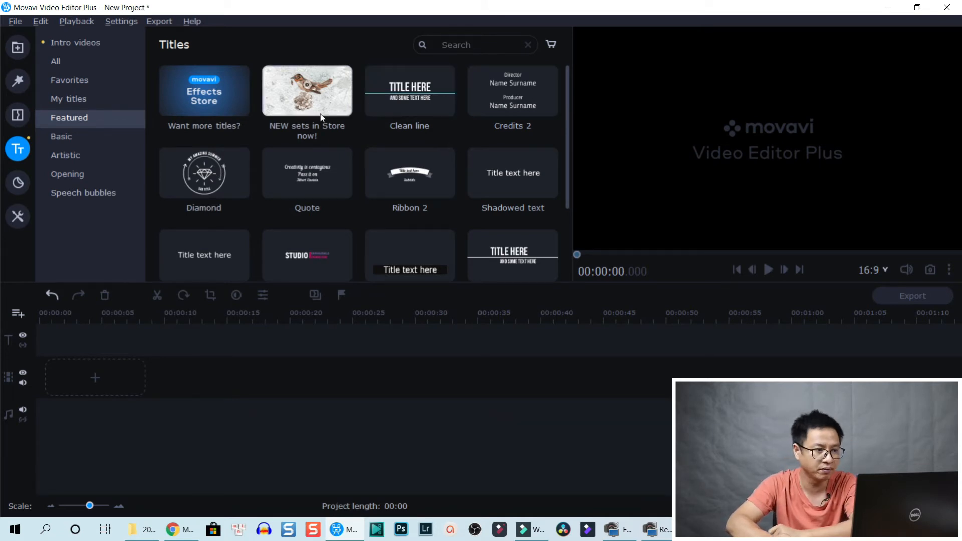
click(401, 105)
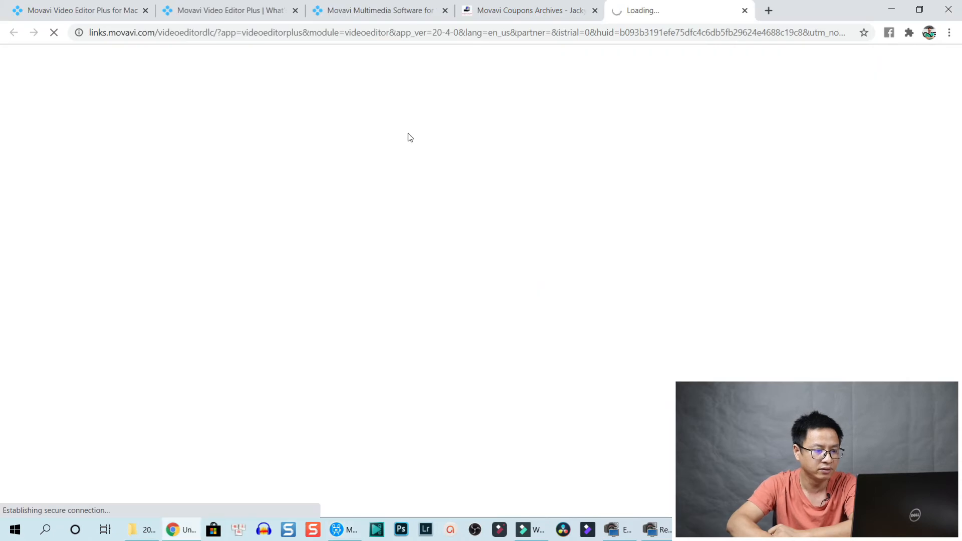
click(345, 530)
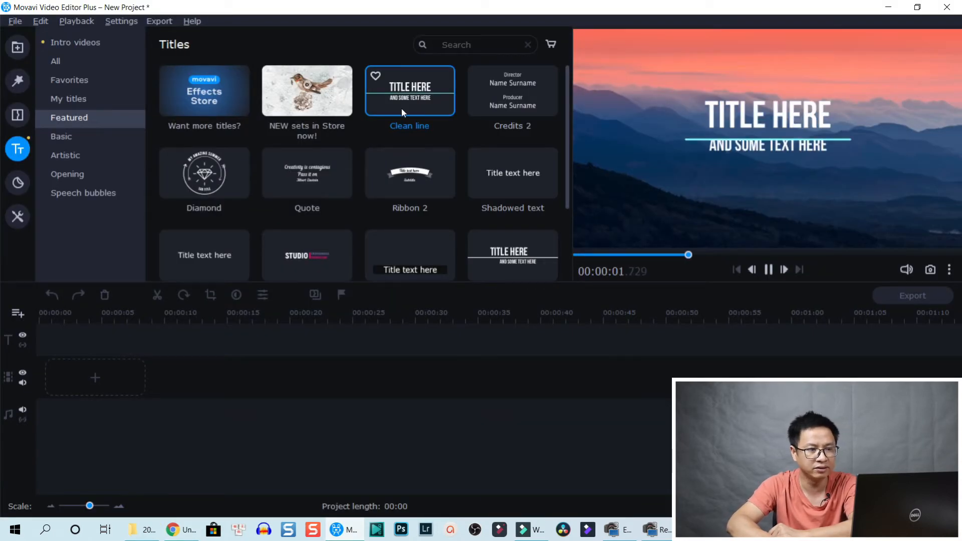
Preview the Credits 2, Simple text and Studio presets among the featured titles.
click(512, 114)
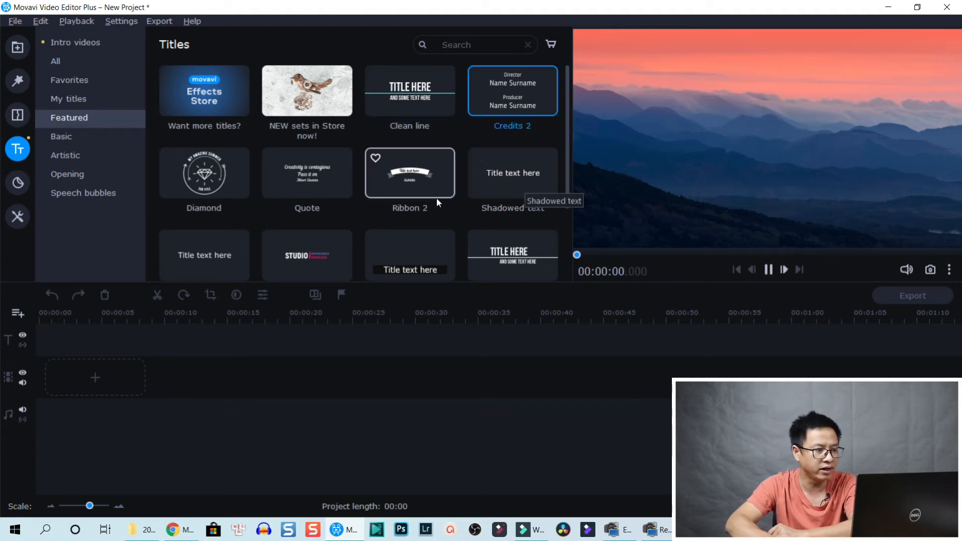
scroll(431, 199, down, 1)
click(233, 207)
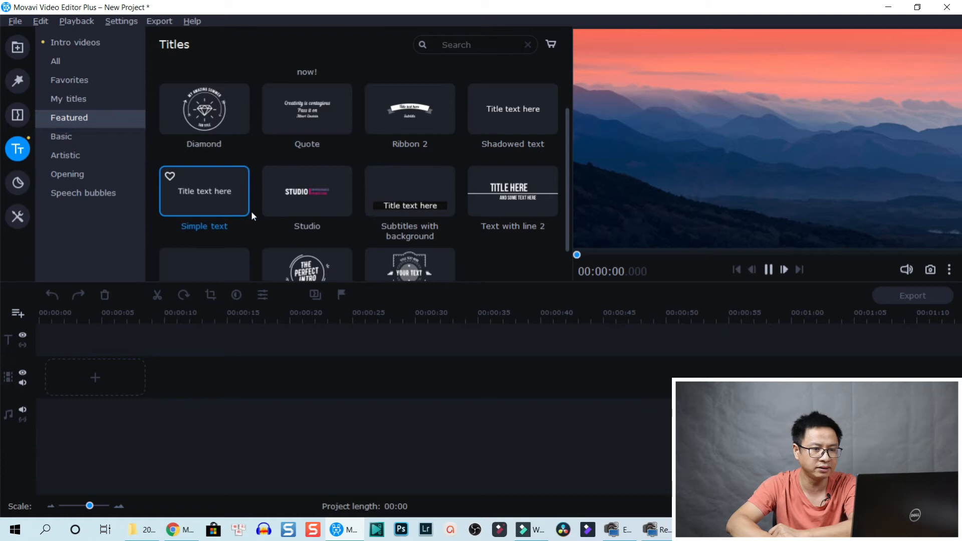
click(329, 200)
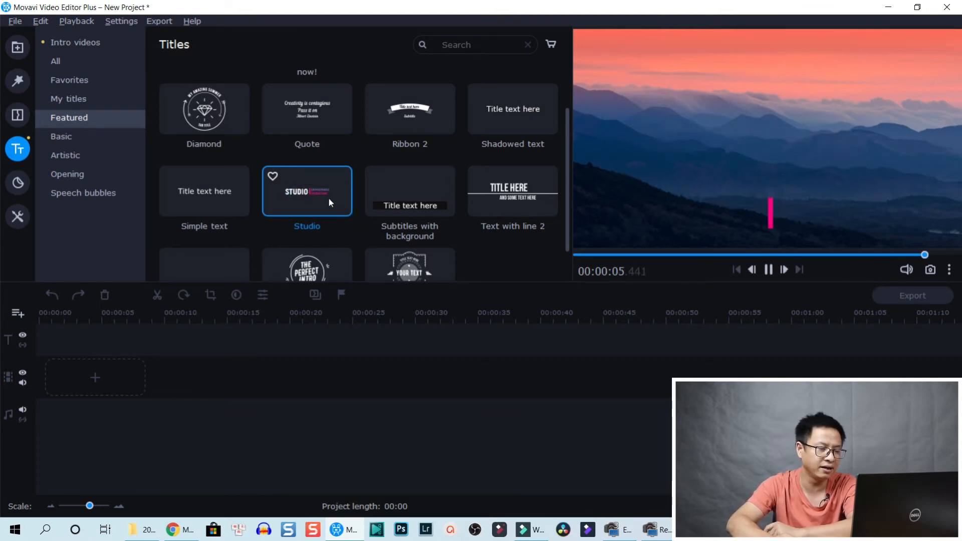
Place the Studio title at the start of the video track, and delete the title clip from the timeline.
drag(309, 197, 46, 340)
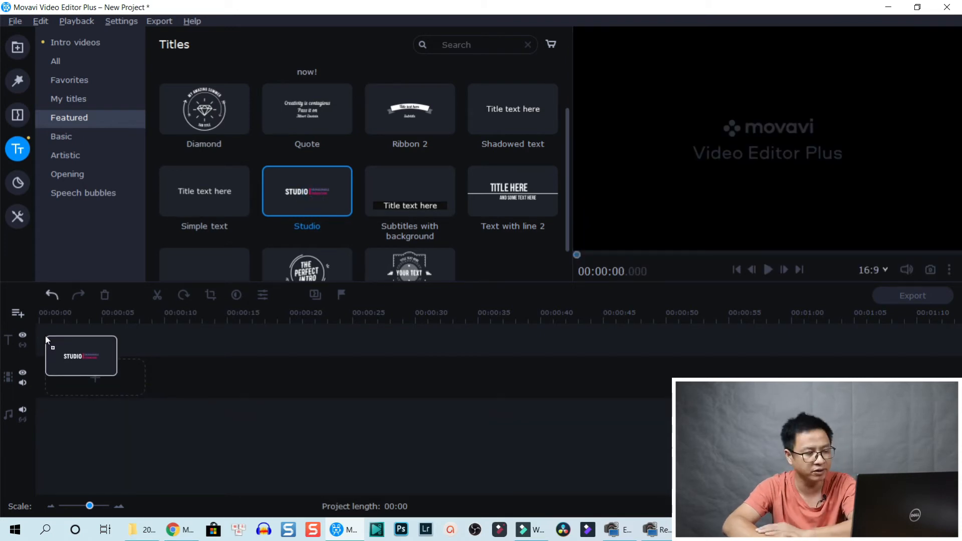
drag(47, 340, 48, 371)
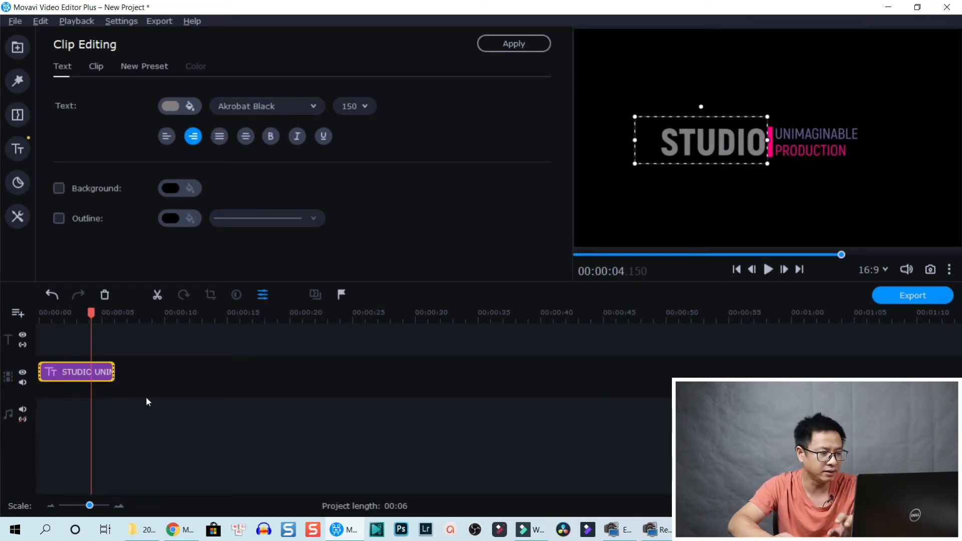
drag(152, 401, 32, 347)
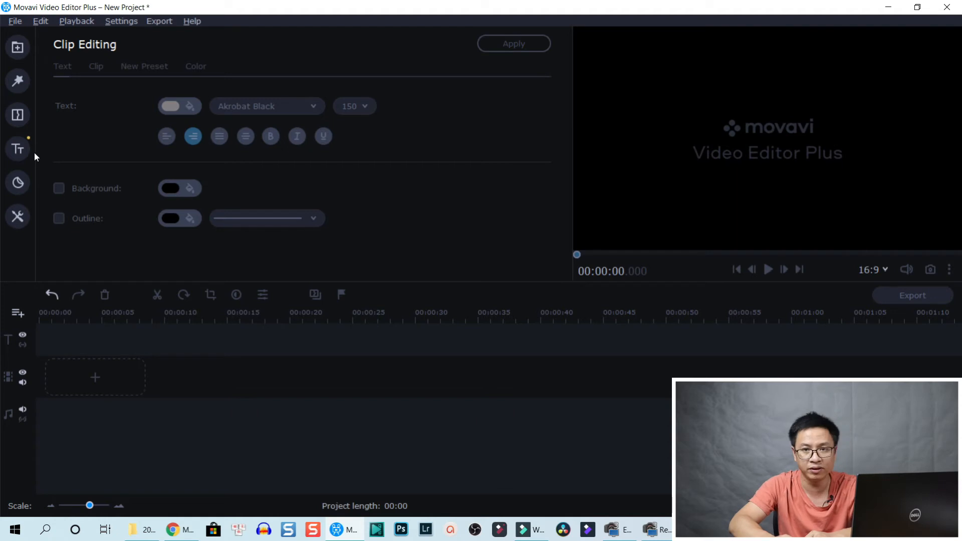
Return to the titles collection and browse the Intro videos category through to its last preset.
click(19, 149)
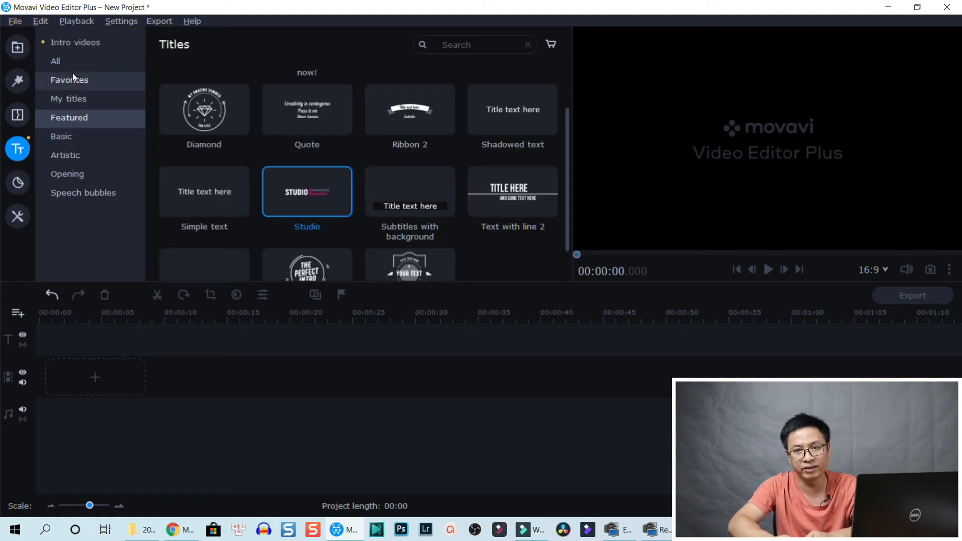
click(80, 42)
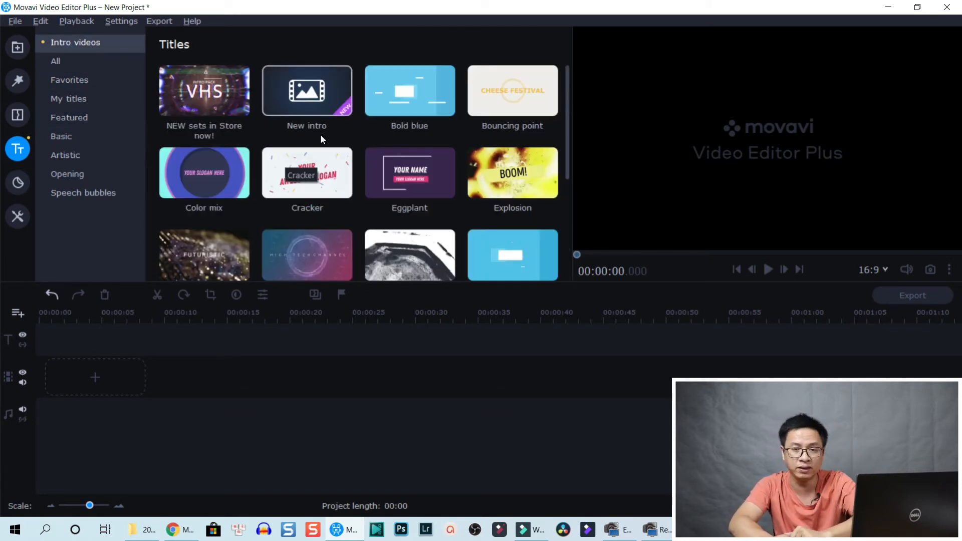
scroll(505, 147, down, 3)
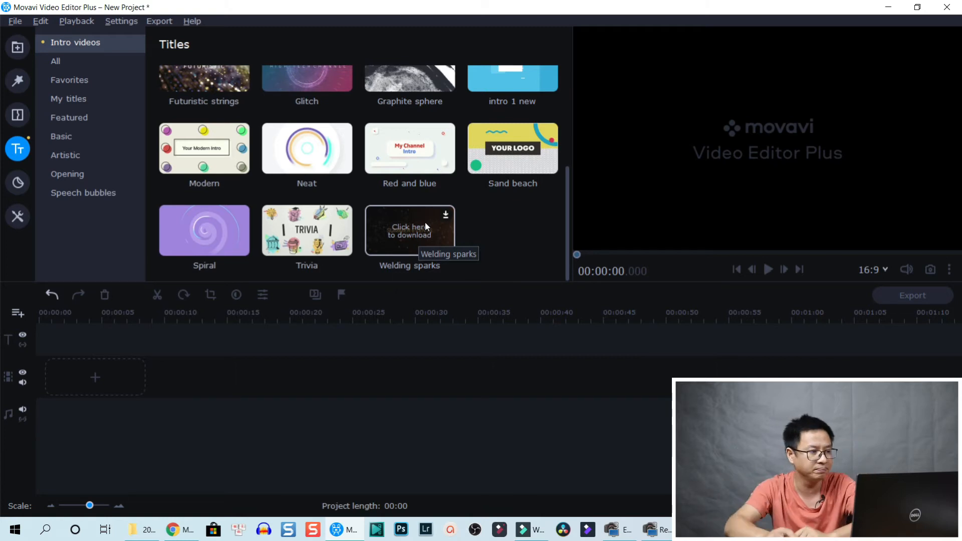
Browse the whole Featured category of the sticker collection and return to its beginning.
click(18, 182)
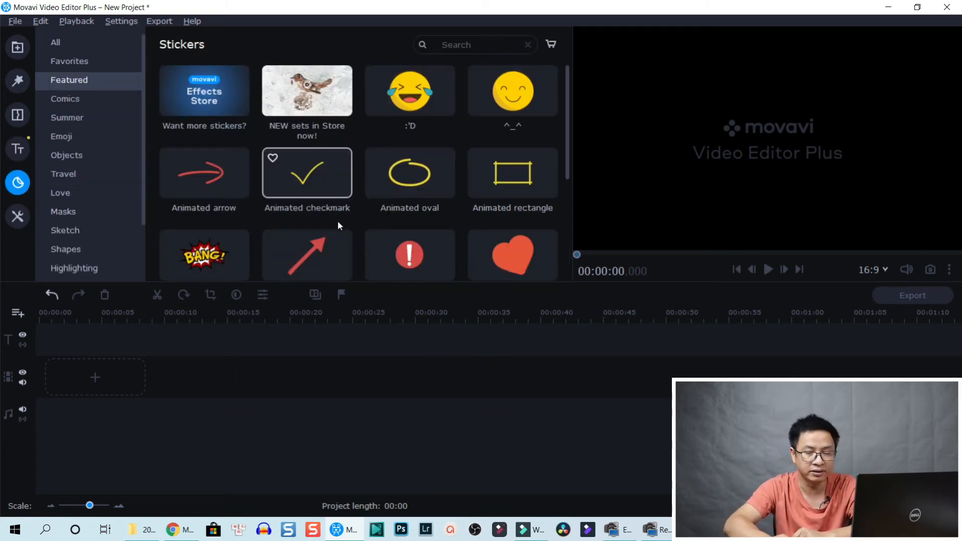
scroll(338, 220, down, 1)
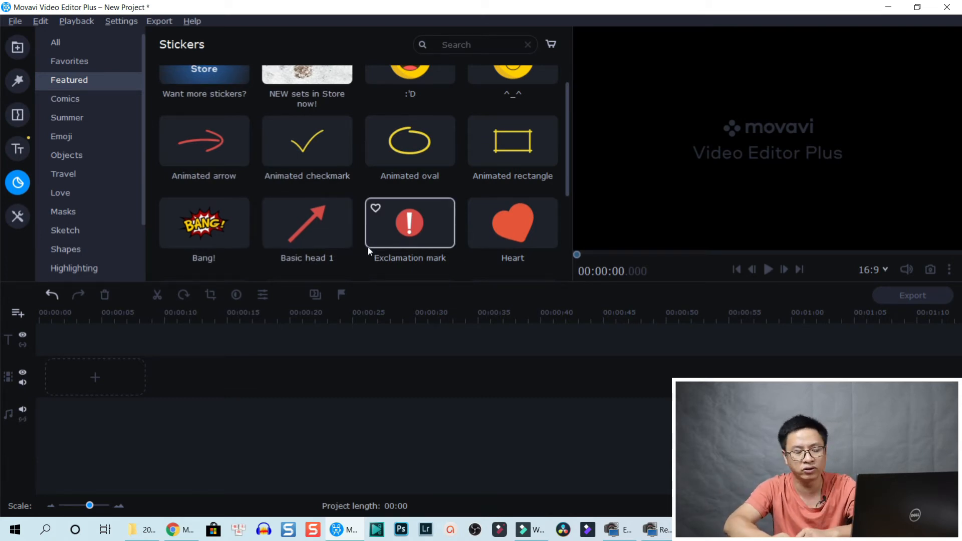
scroll(421, 231, down, 3)
scroll(461, 236, down, 2)
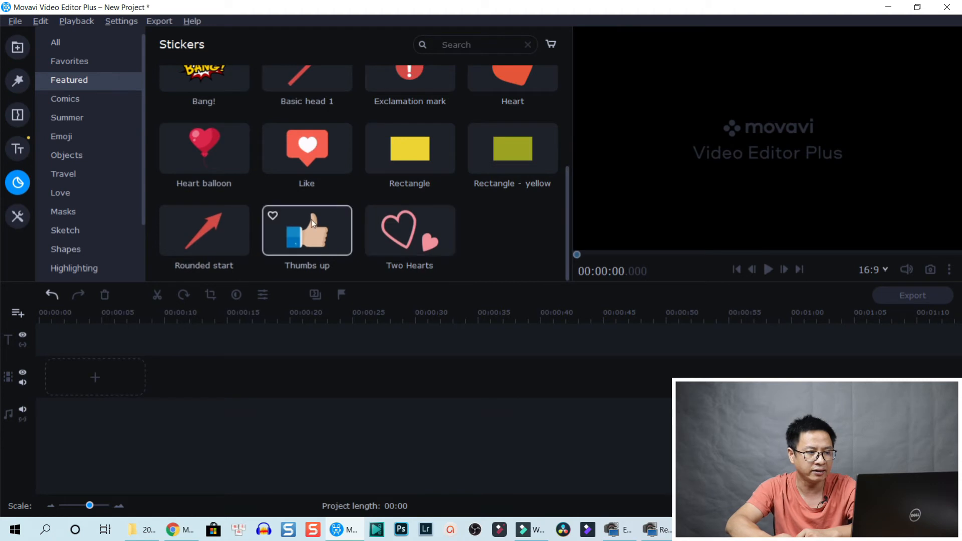
scroll(377, 216, up, 5)
scroll(377, 229, up, 1)
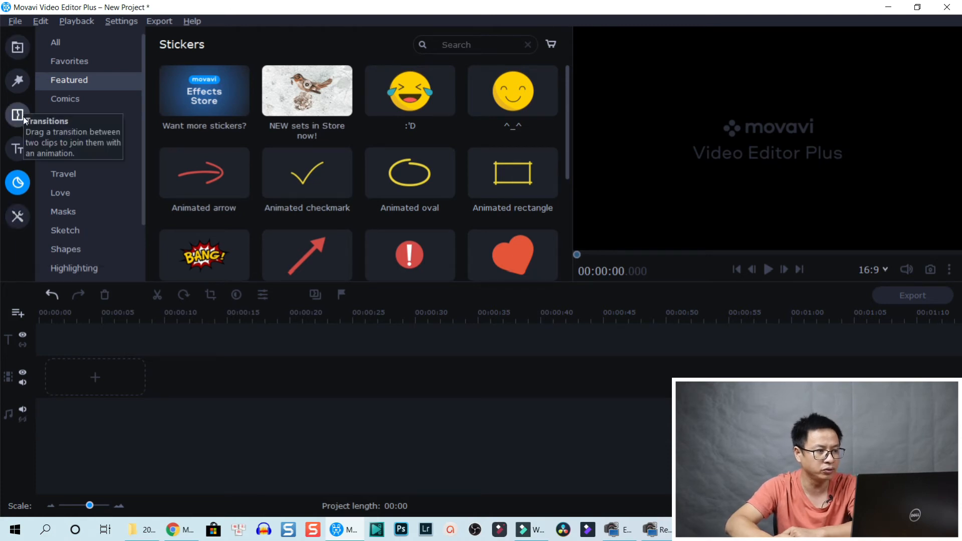
Examine the video editing tools: Color Adjustments, Crop and Rotate, Overlay, Pan and Zoom, Stabilization and Animation.
click(16, 221)
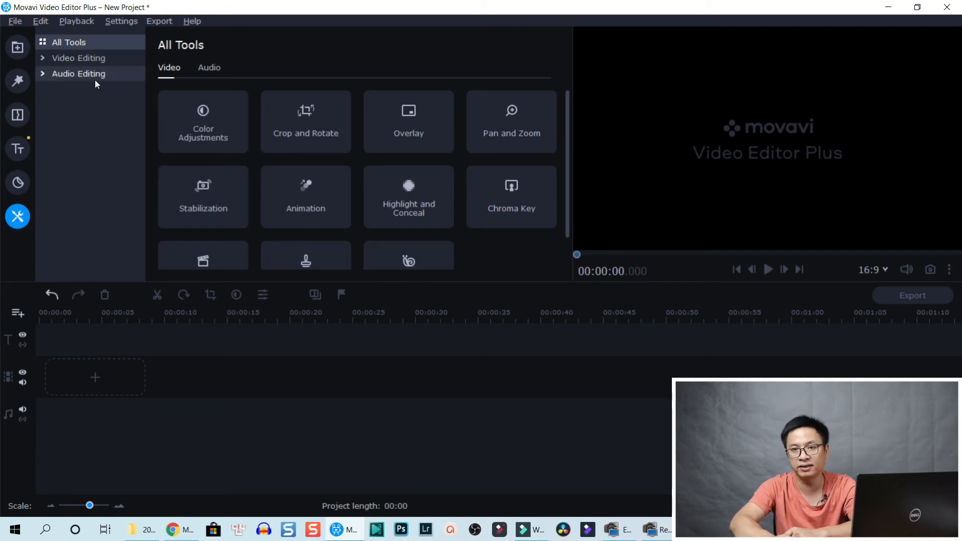
click(42, 58)
click(66, 58)
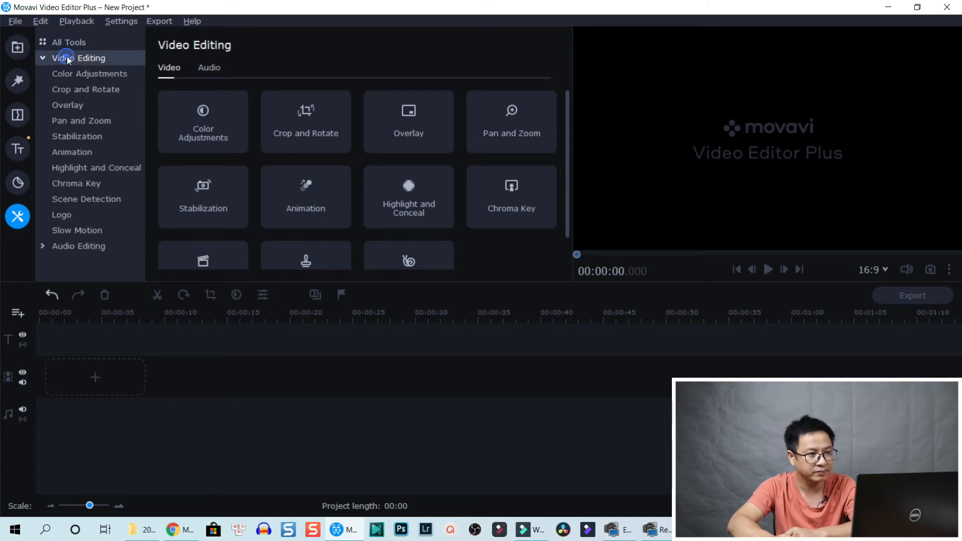
click(89, 78)
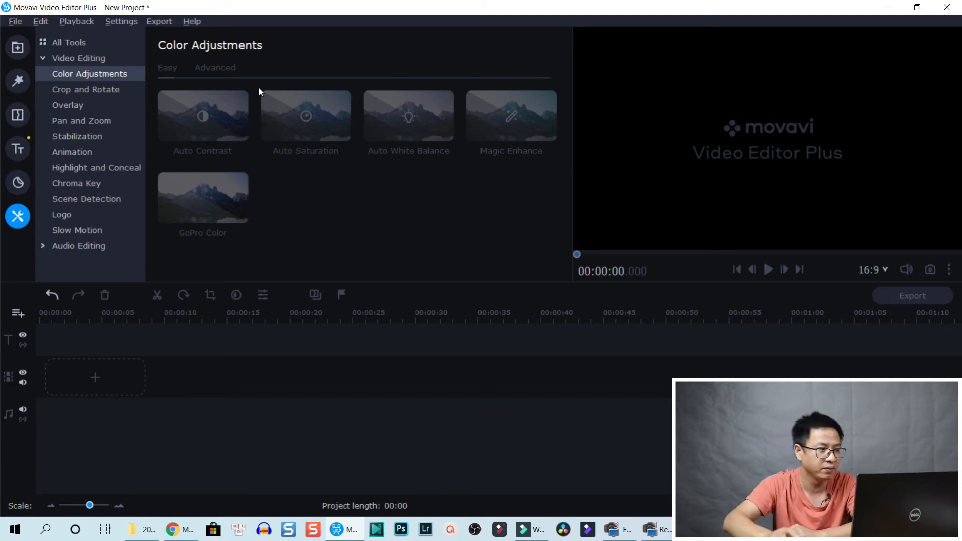
click(82, 90)
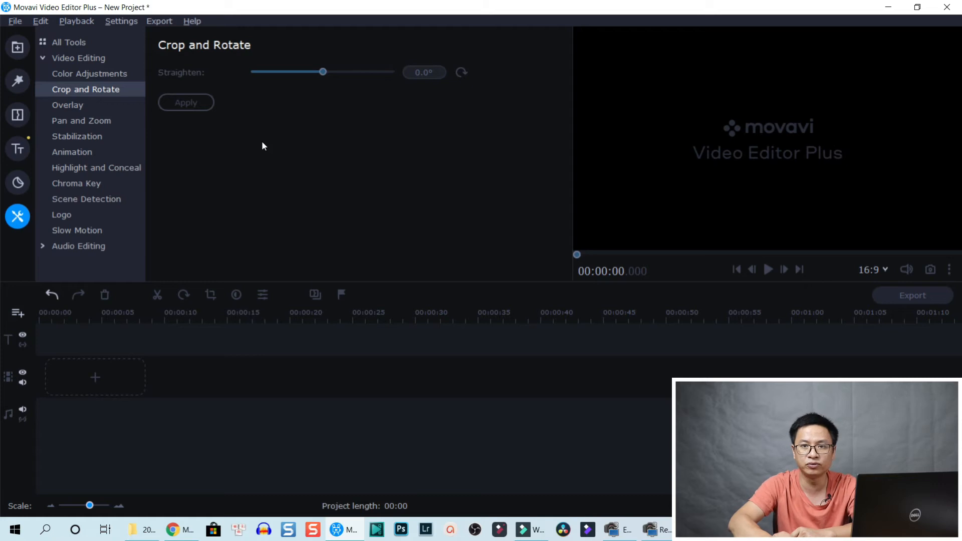
click(74, 105)
click(82, 125)
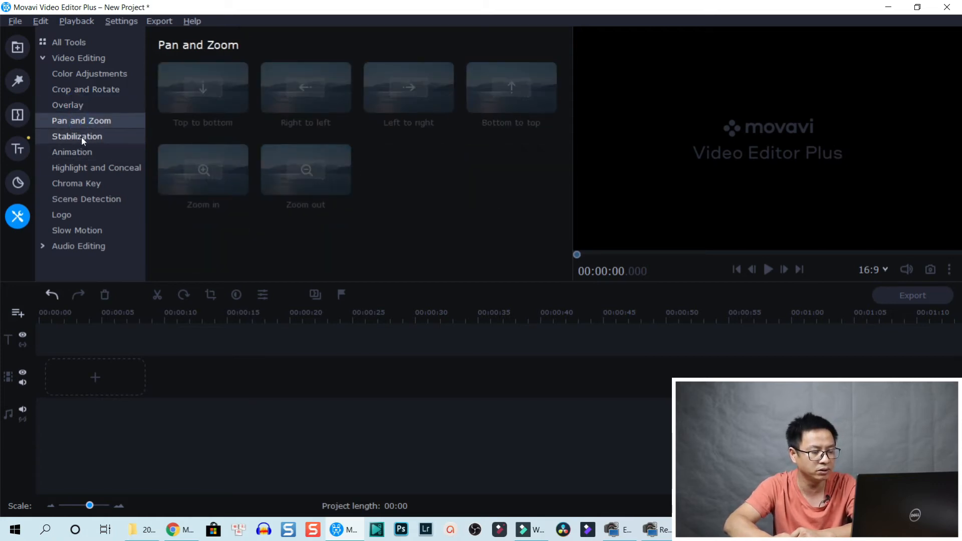
click(80, 136)
click(76, 154)
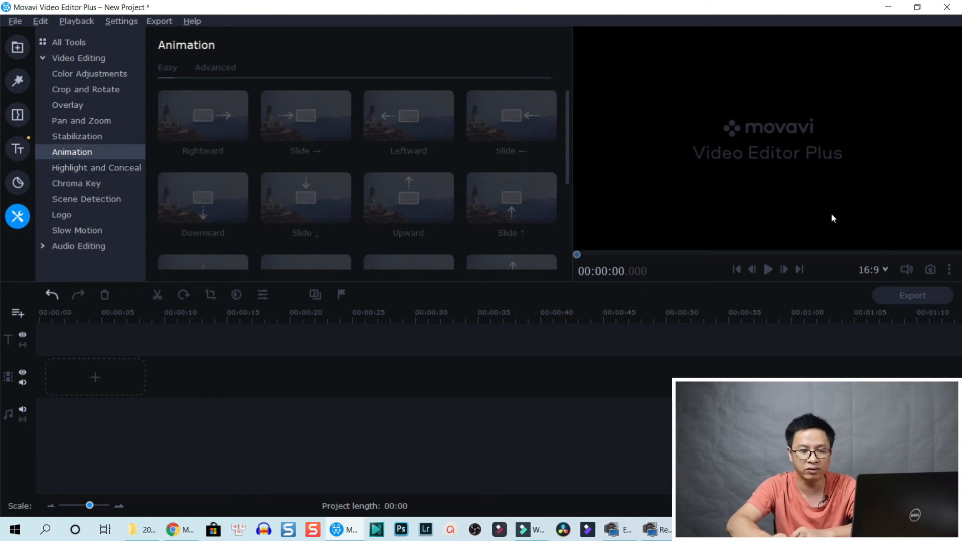
Add the City clip from the sample videos to the video track.
click(20, 50)
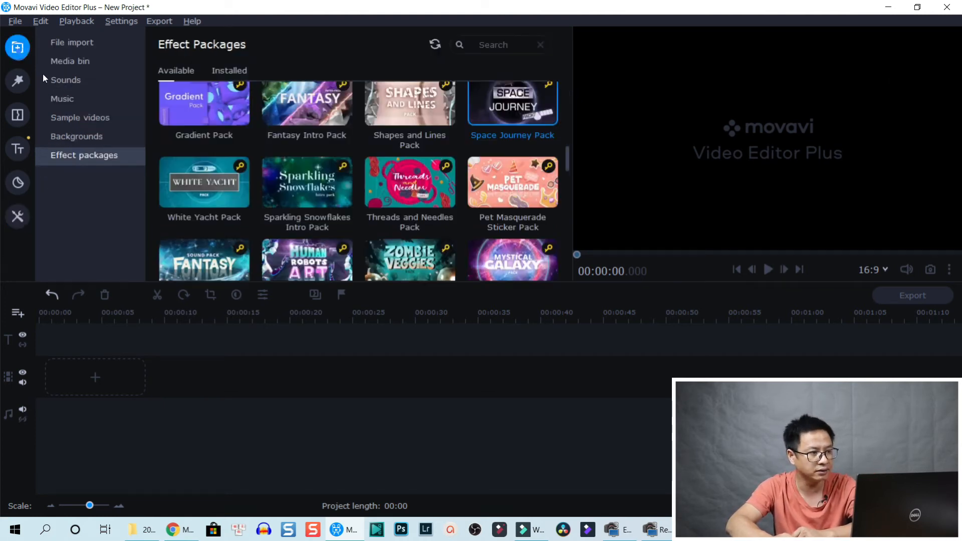
click(74, 118)
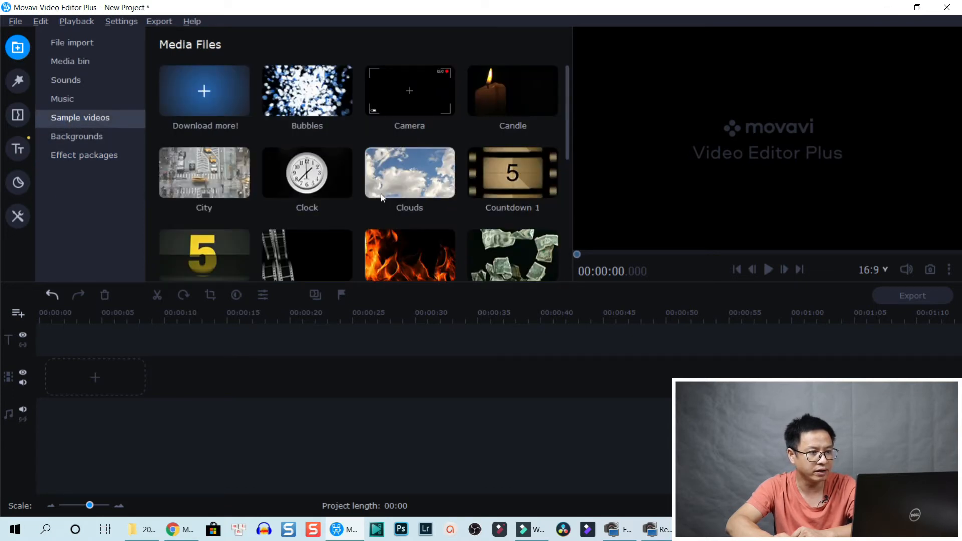
double_click(234, 186)
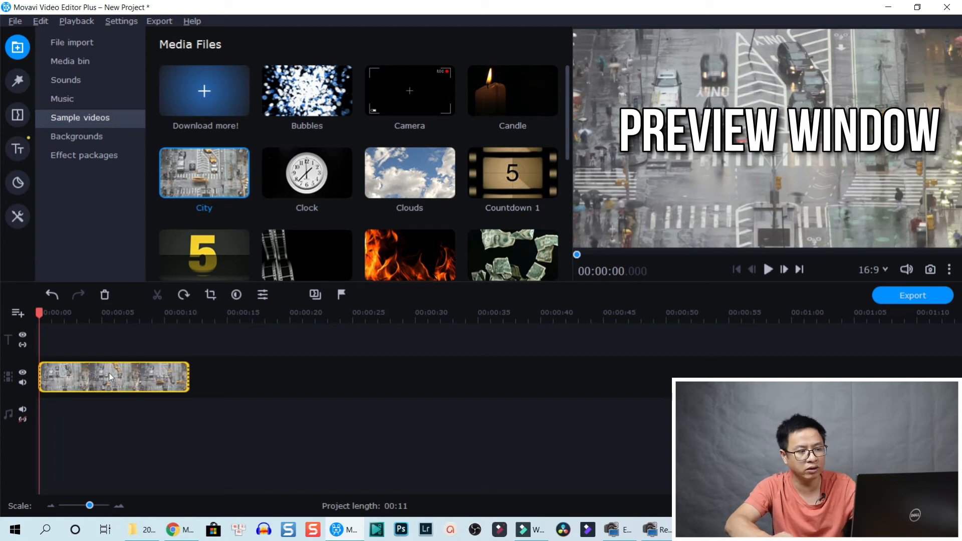
Play and pause the City clip, and move the playhead backward and forward in small increments.
key(space)
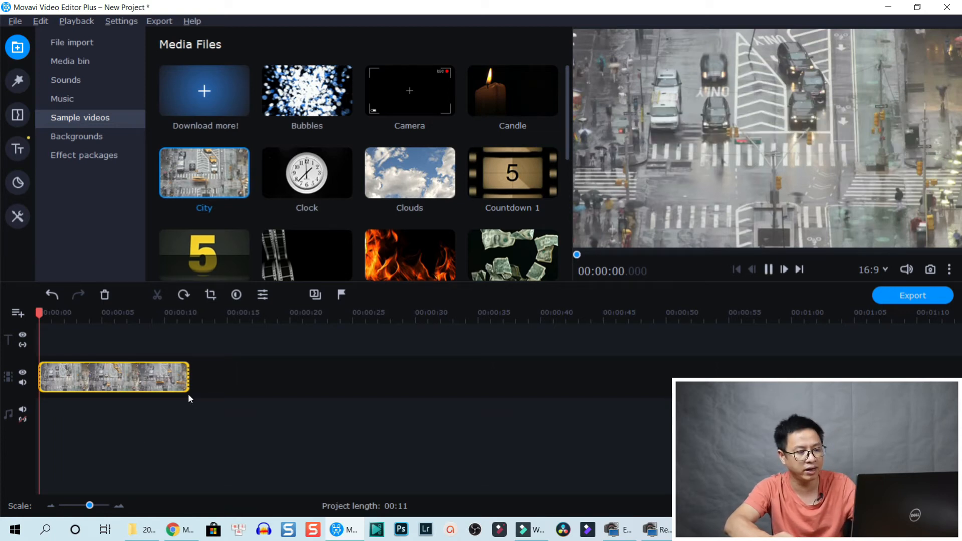
key(space)
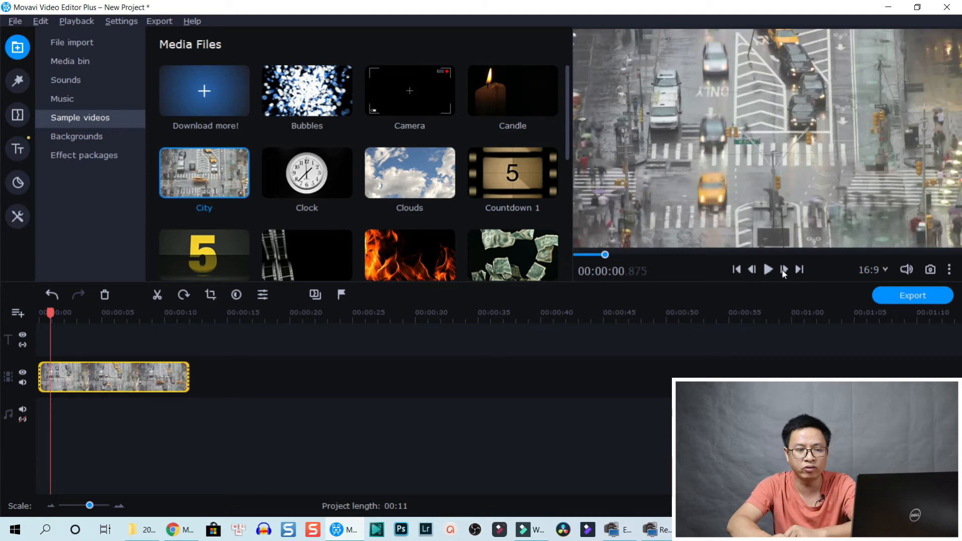
click(752, 270)
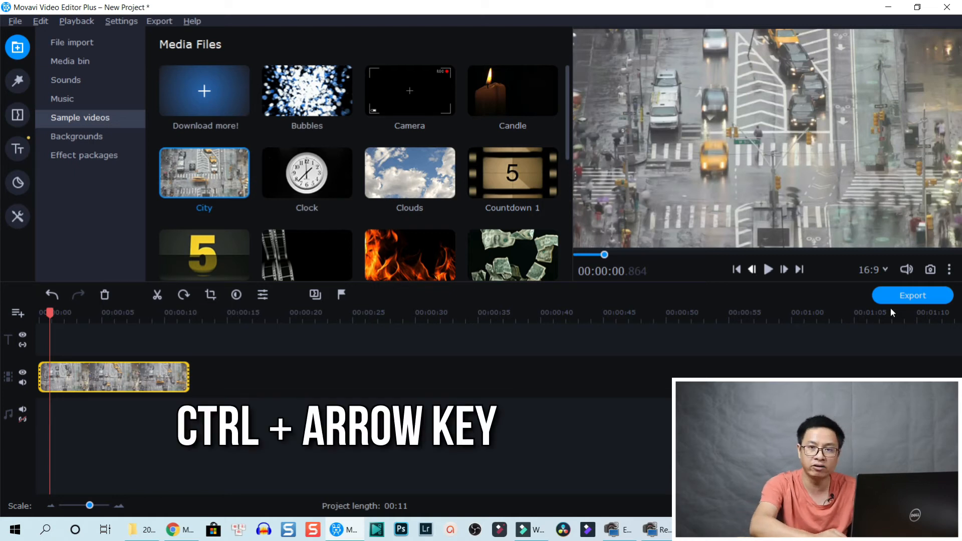
key(ctrl+Left)
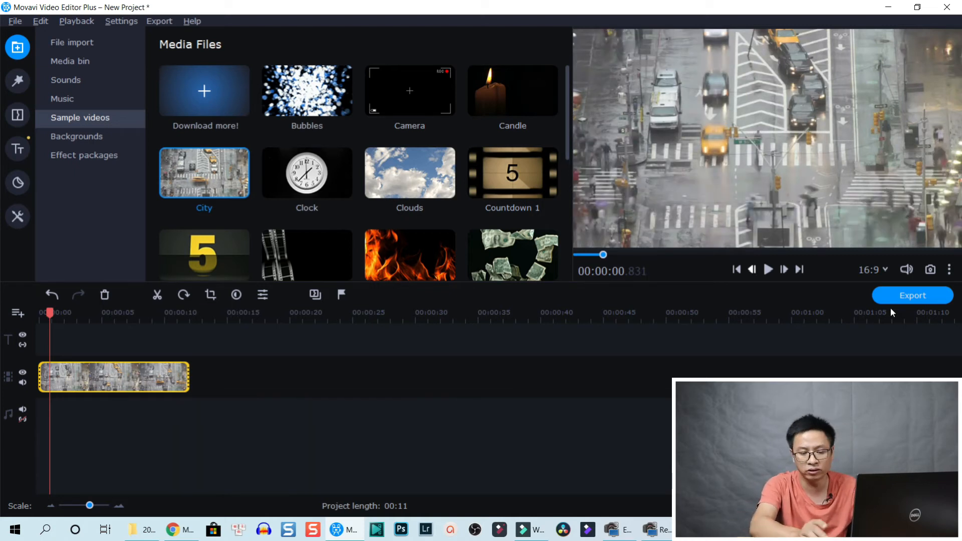
key(ctrl+Right)
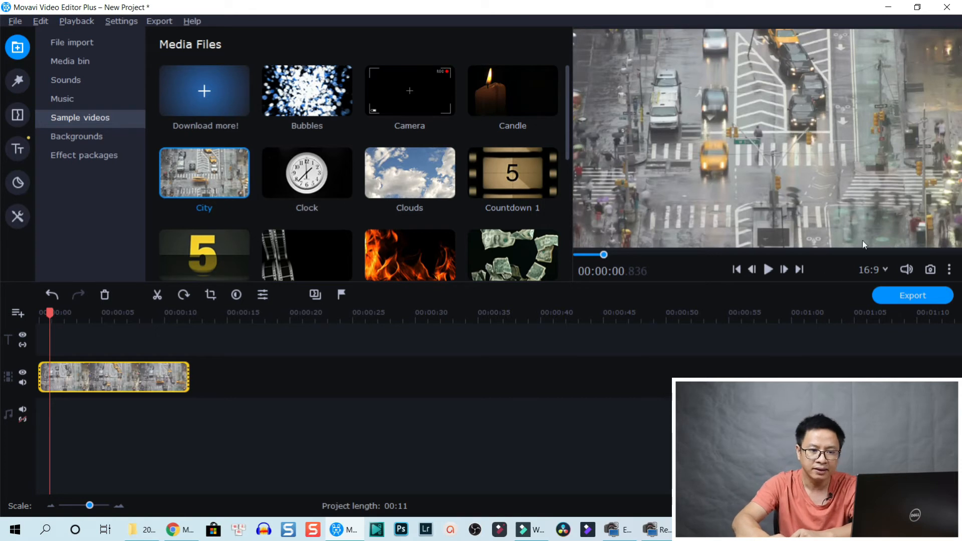
View the City clip in full screen preview and return to the editor.
click(949, 270)
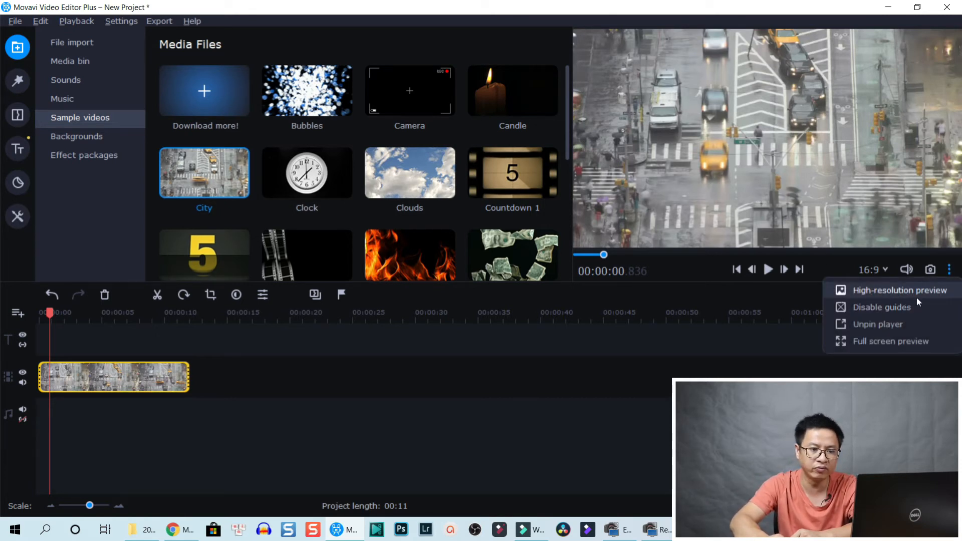
click(874, 341)
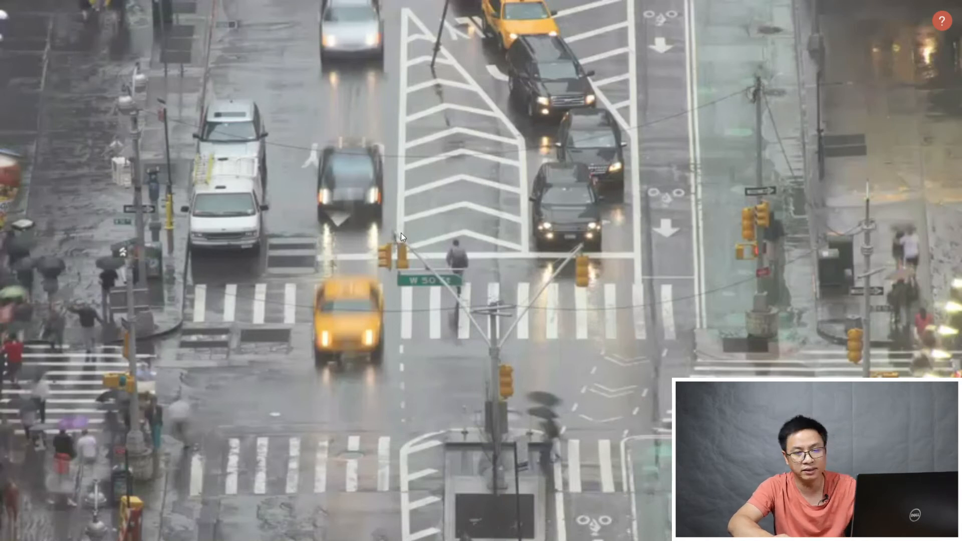
key(Escape)
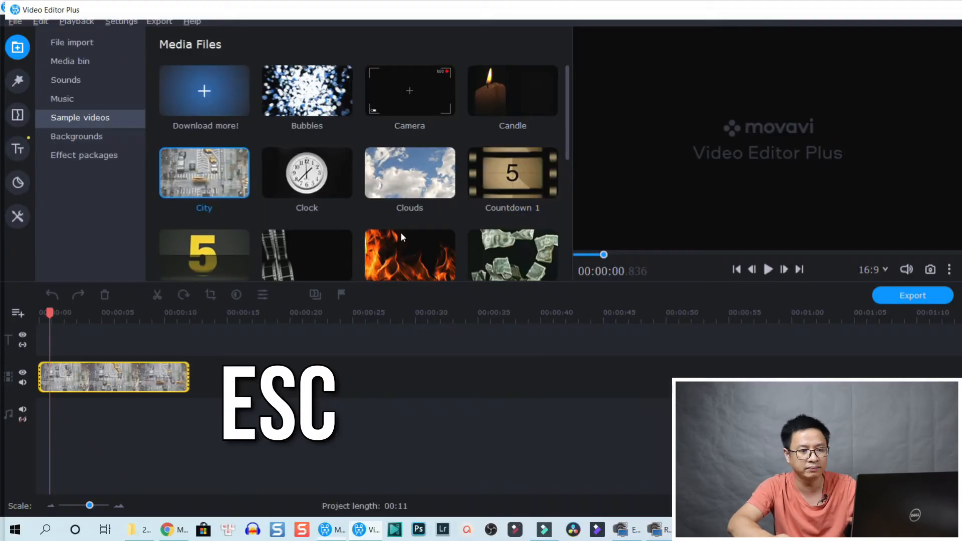
View the aspect ratio options, and try lowering the preview volume to 61% before raising it again.
click(882, 270)
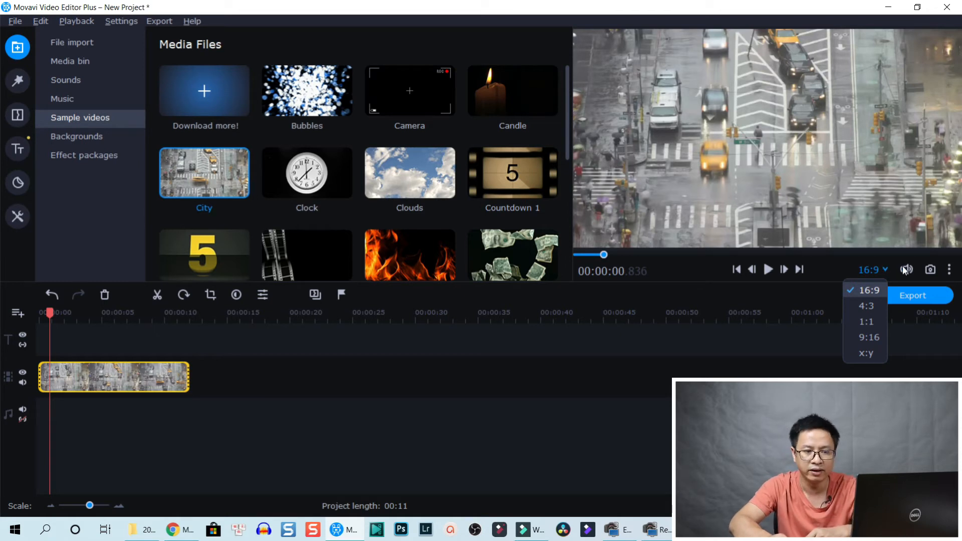
click(905, 271)
mouse_move(907, 271)
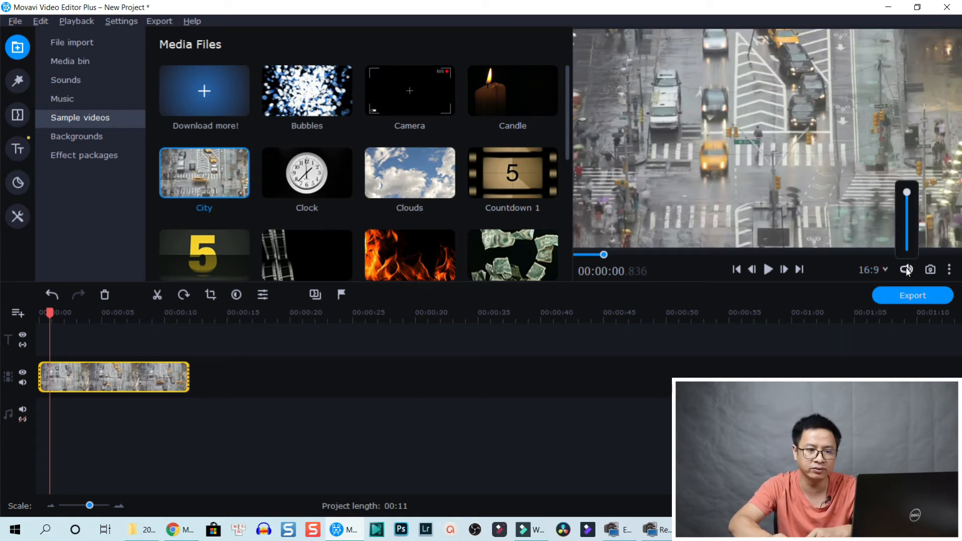
drag(908, 194, 908, 219)
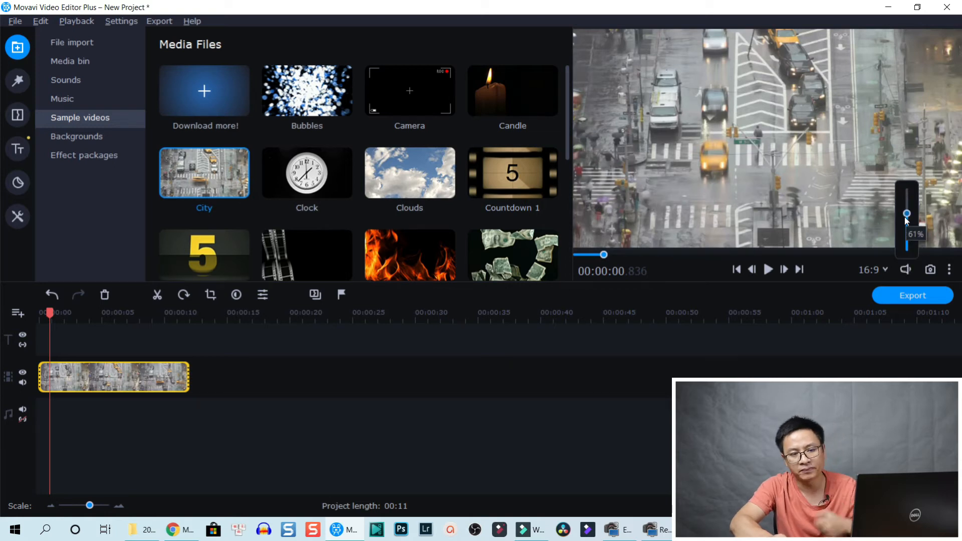
drag(905, 217, 905, 213)
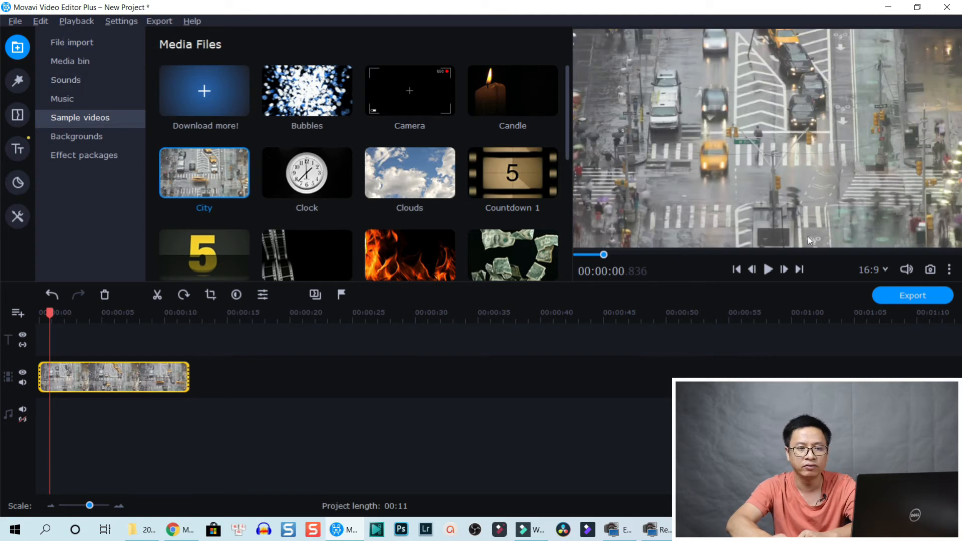
Save a snapshot of the current City frame to the Desktop as Snapshot.png.
click(933, 271)
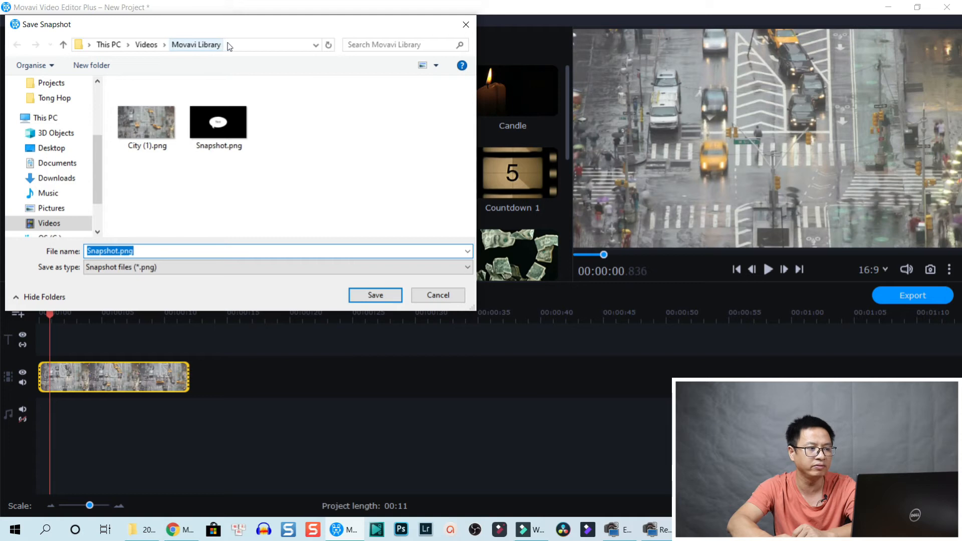
scroll(99, 163, up, 3)
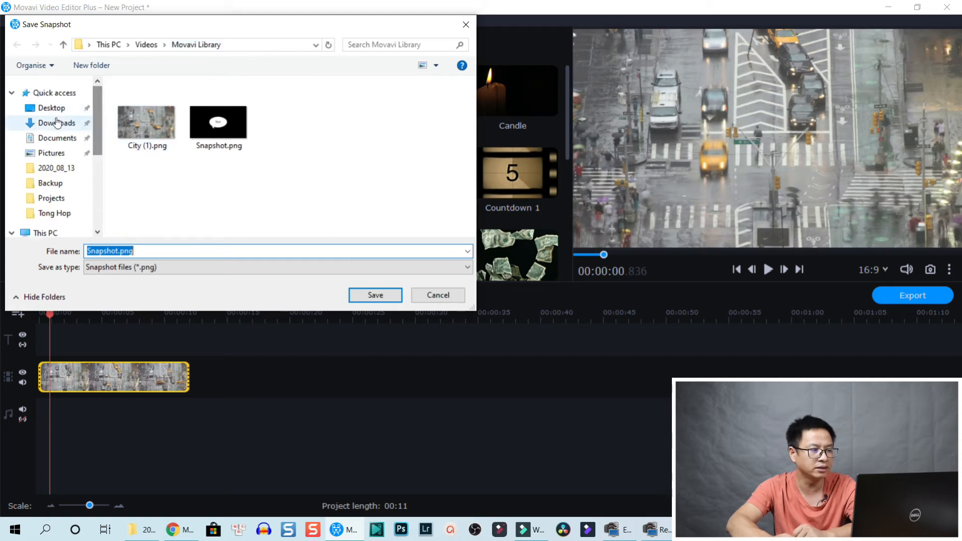
click(52, 107)
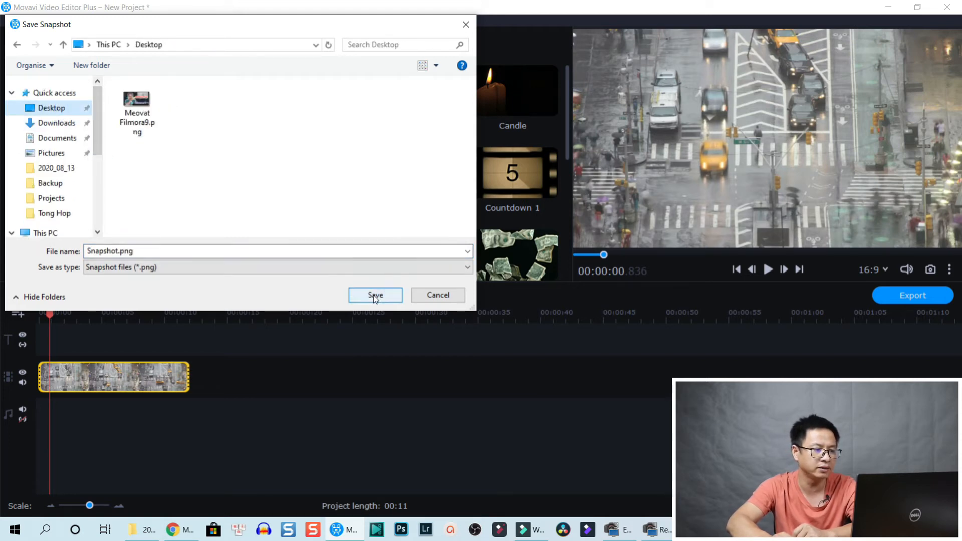
click(374, 295)
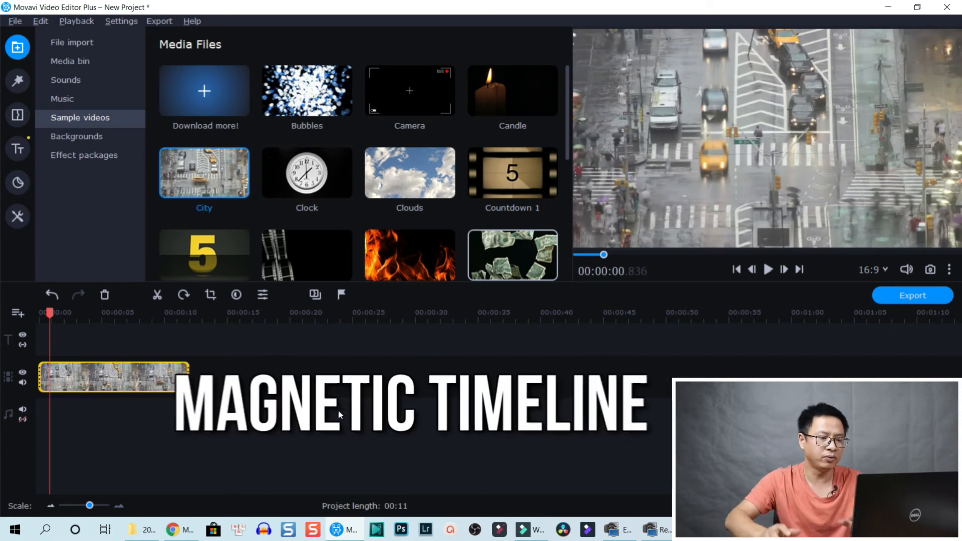
Append the Clouds, Clock and Bubbles sample videos after the City clip on the video track.
click(327, 365)
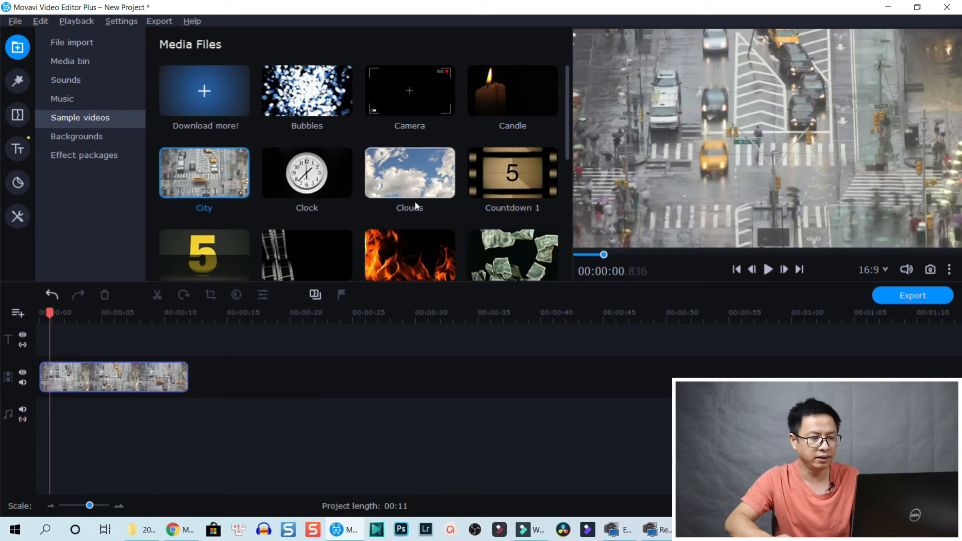
drag(386, 183, 240, 374)
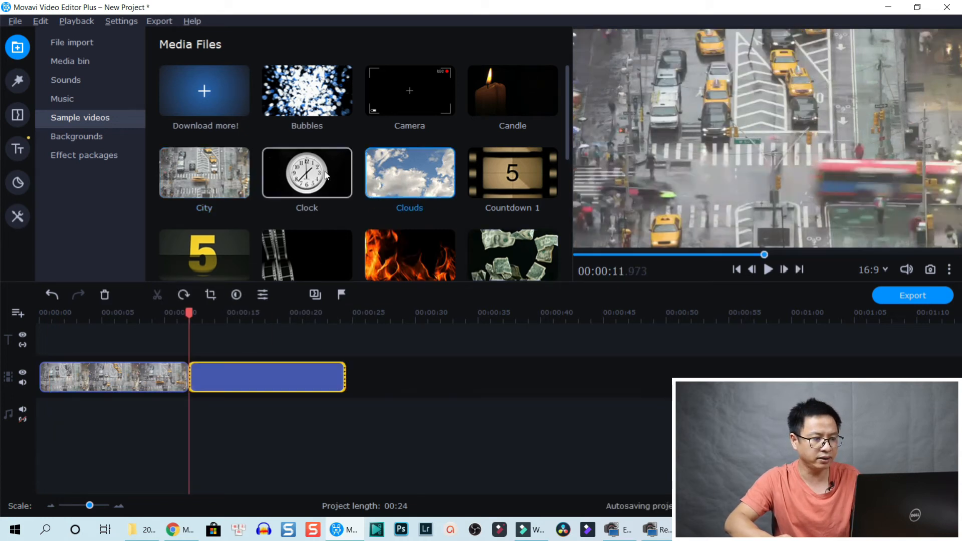
drag(307, 173, 358, 333)
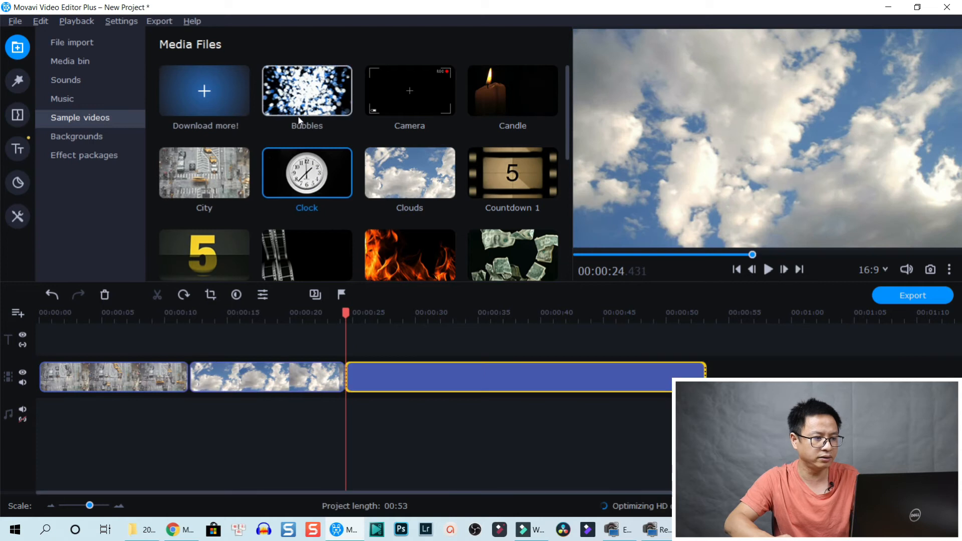
drag(308, 108, 713, 375)
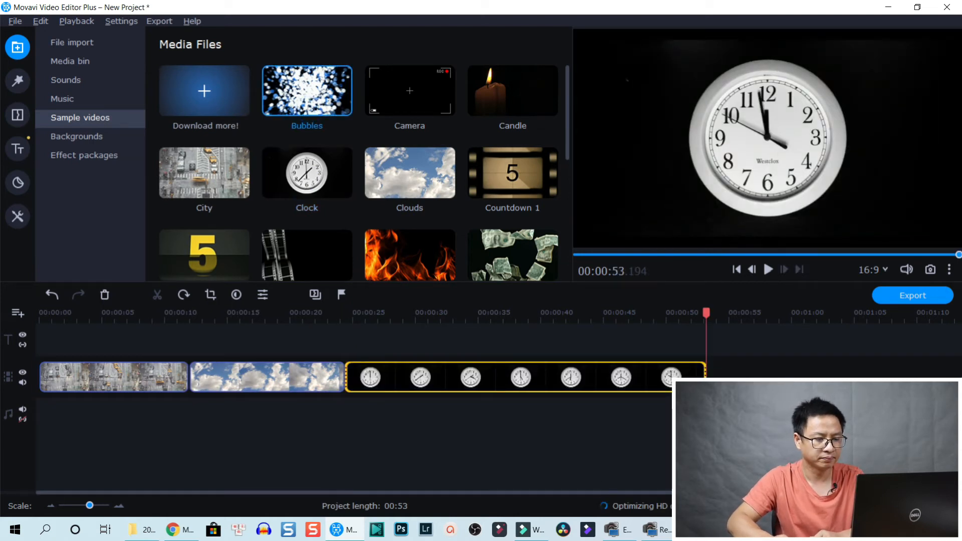
click(488, 405)
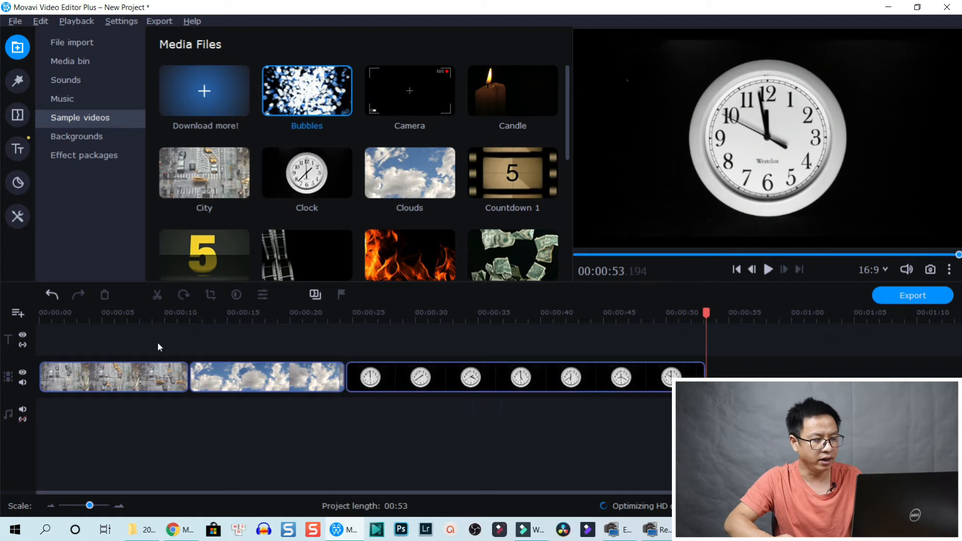
click(95, 319)
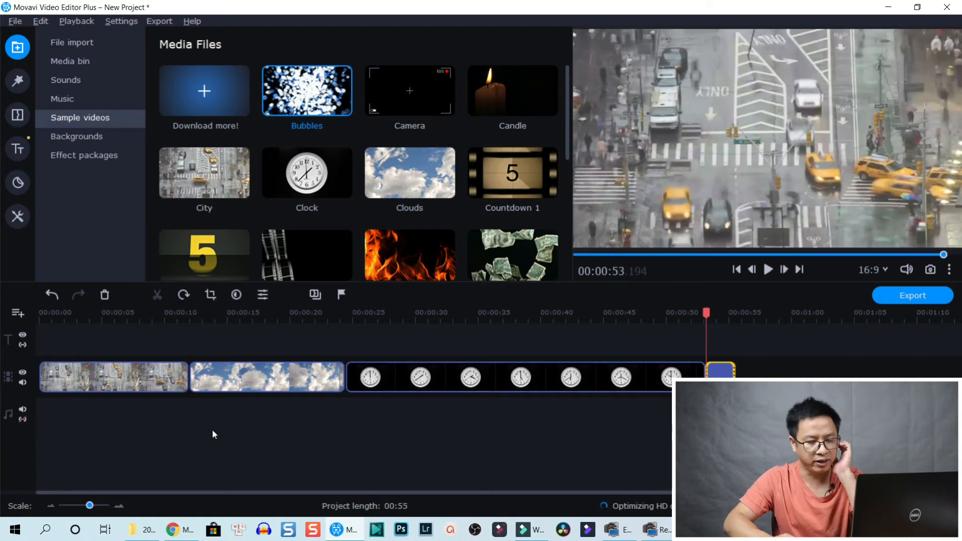
Add an extra video track above the existing clips, and remove that empty track again.
click(18, 314)
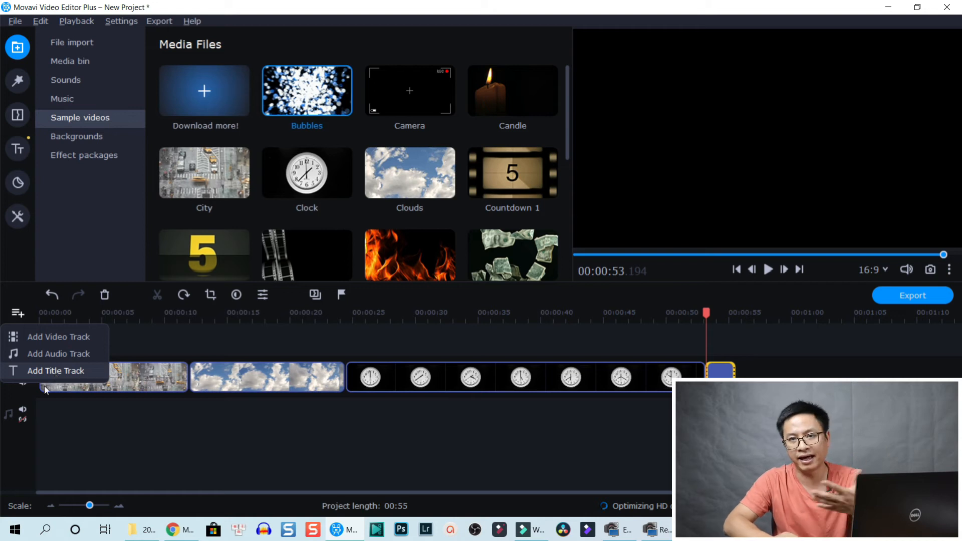
click(59, 338)
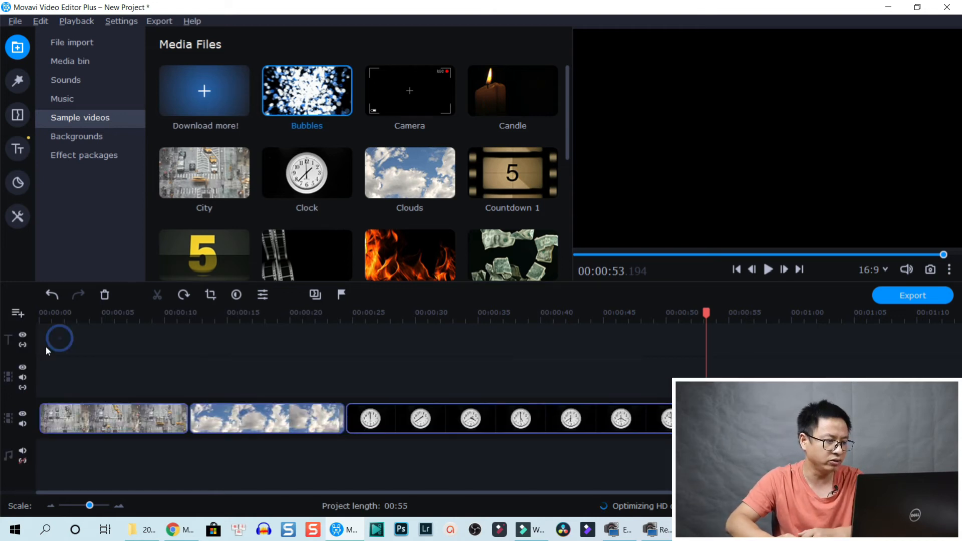
right_click(16, 353)
mouse_move(68, 385)
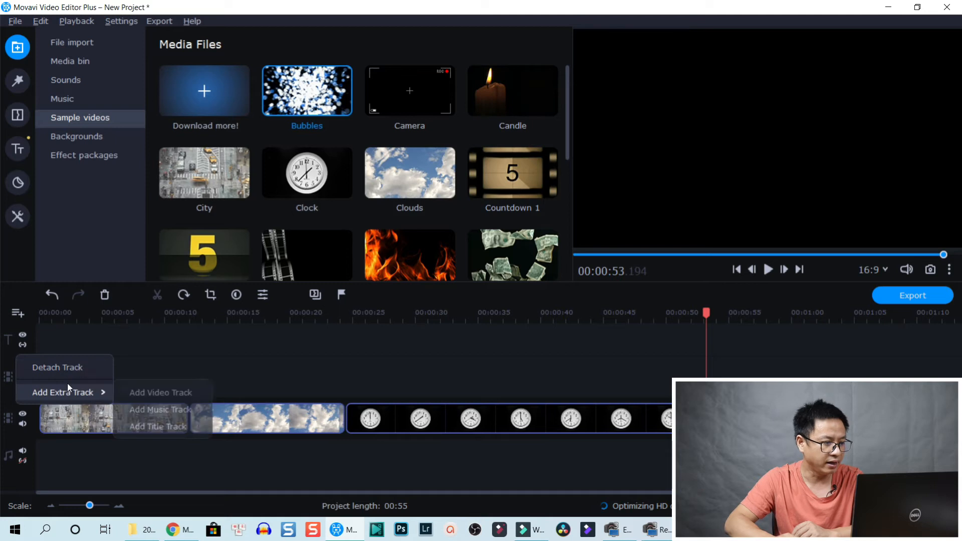
right_click(7, 363)
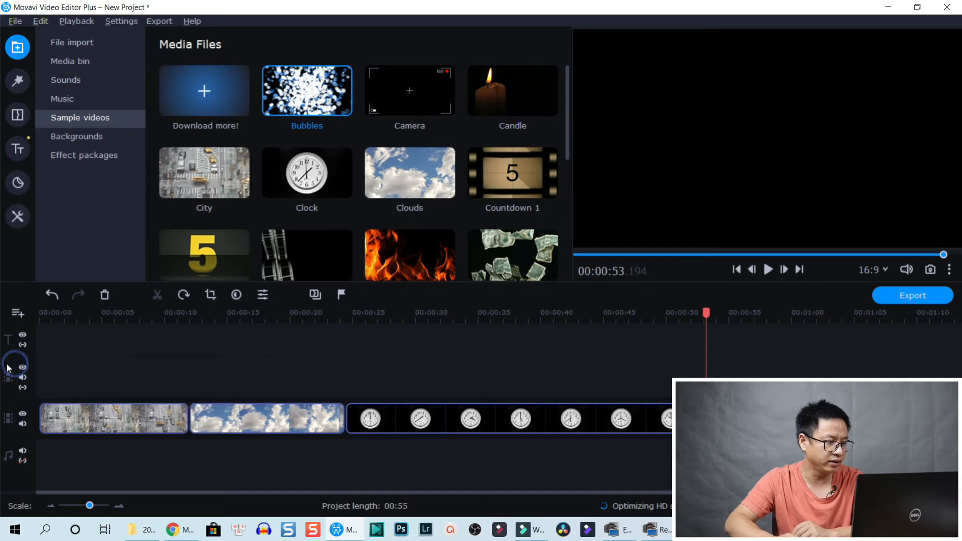
right_click(7, 363)
click(42, 420)
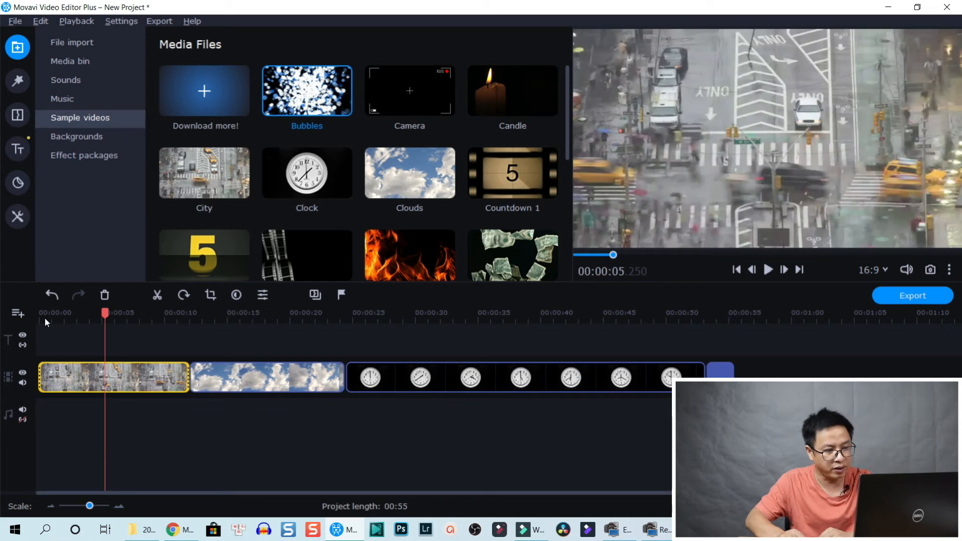
Try hiding and muting the main video track, and turn its visibility and sound back on.
click(22, 376)
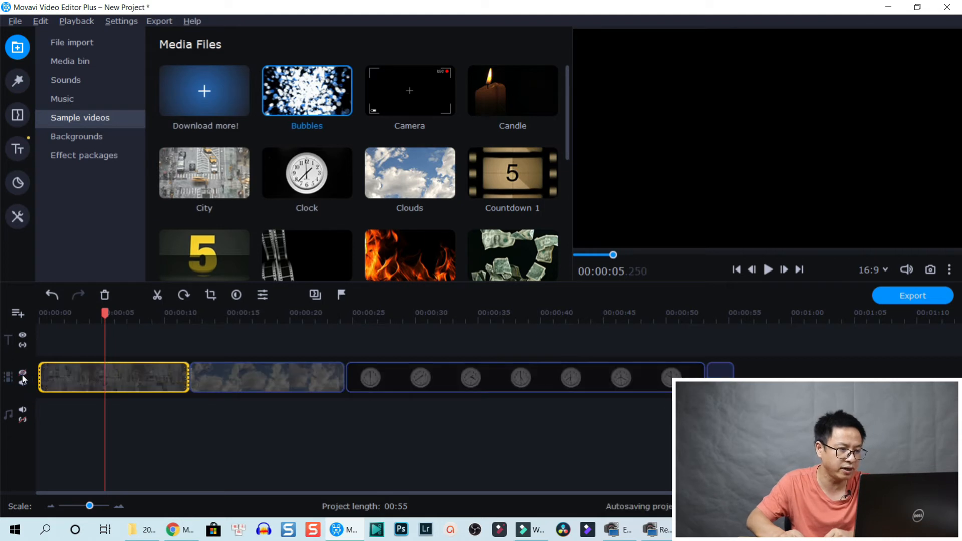
click(22, 383)
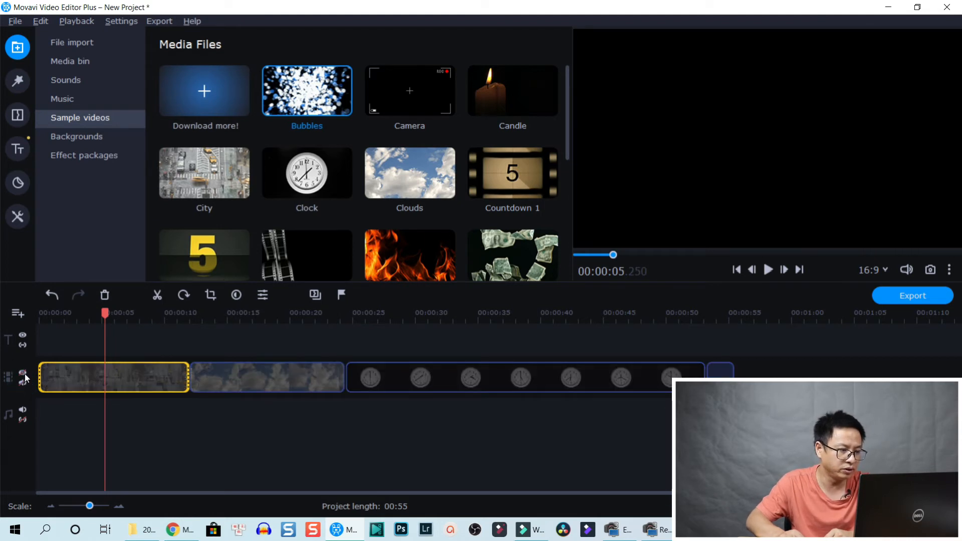
click(22, 375)
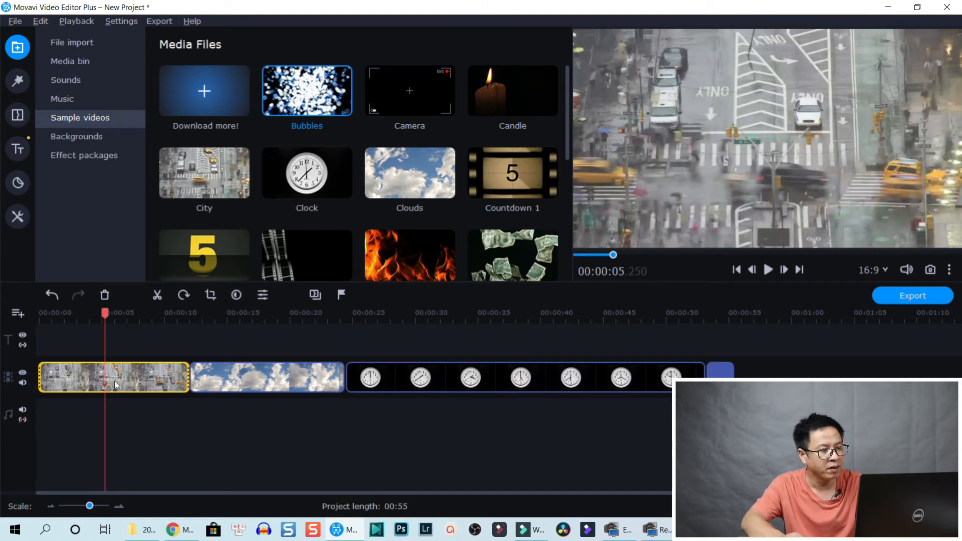
Split the City clip at 00:00:05.900 and again at 00:00:08.150.
click(126, 378)
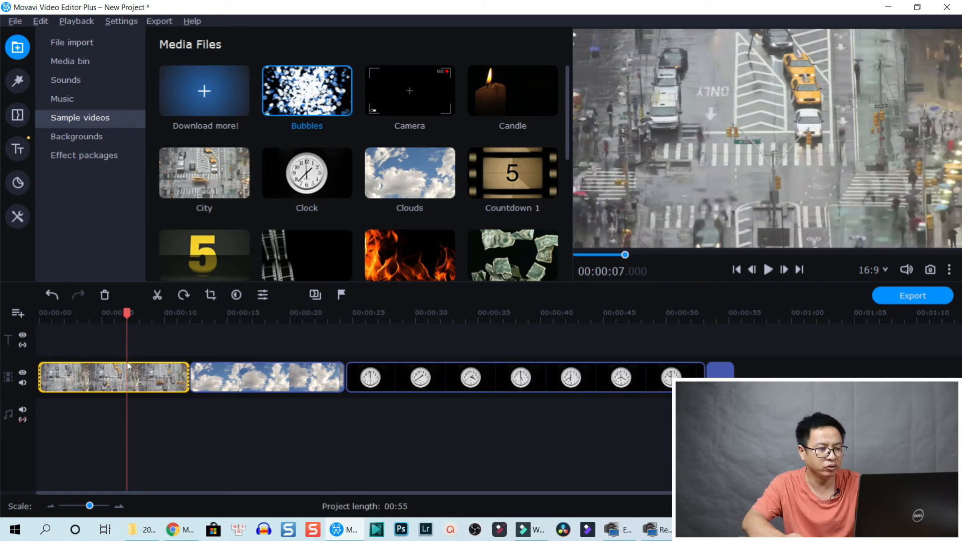
drag(127, 315, 107, 321)
click(137, 381)
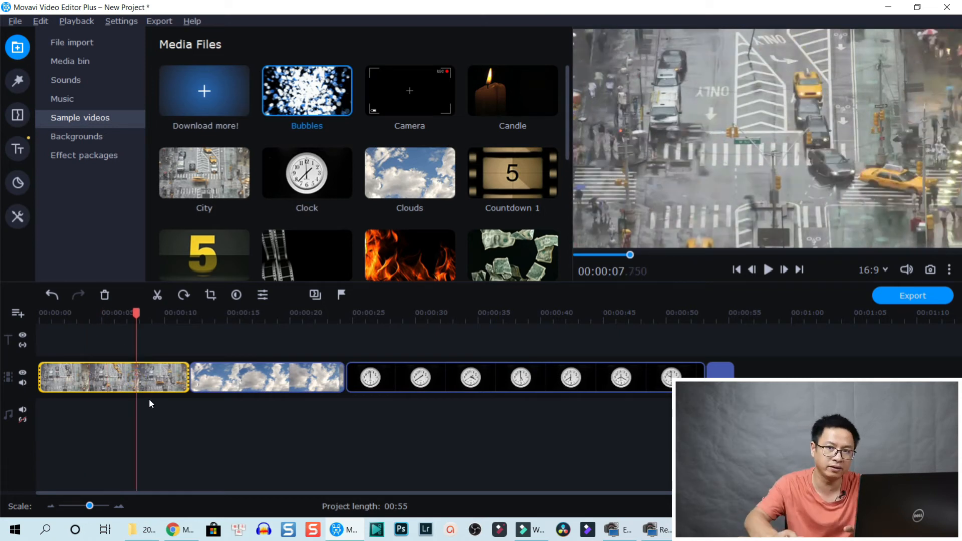
click(123, 366)
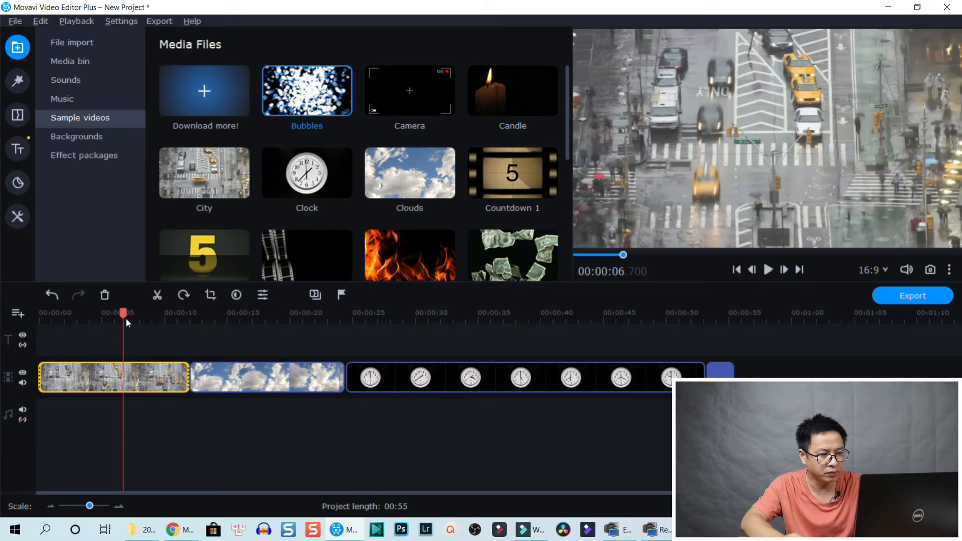
drag(125, 318, 113, 327)
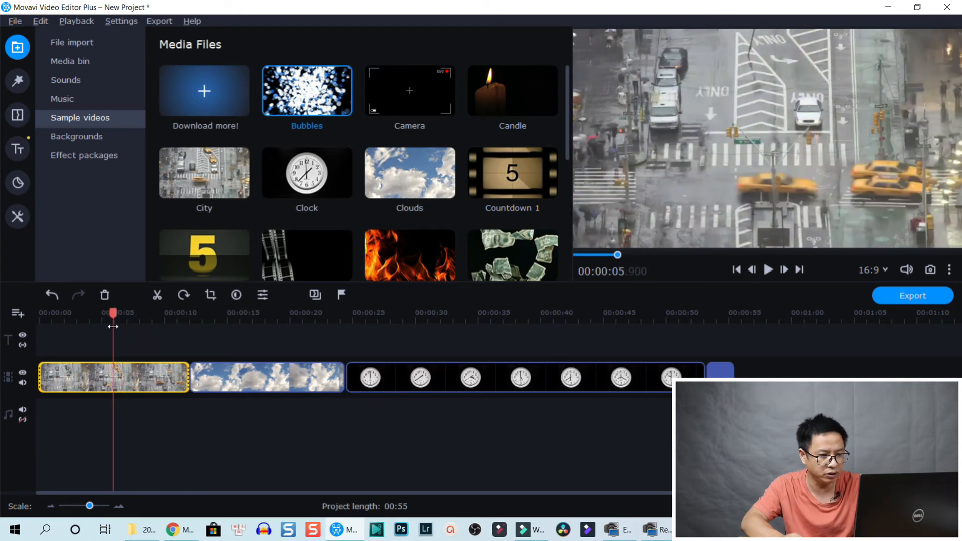
click(158, 299)
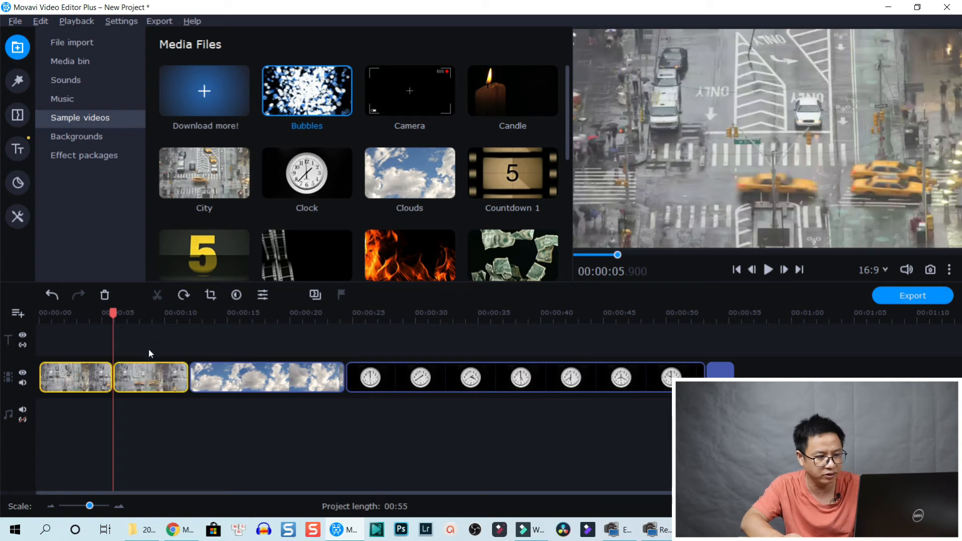
click(141, 318)
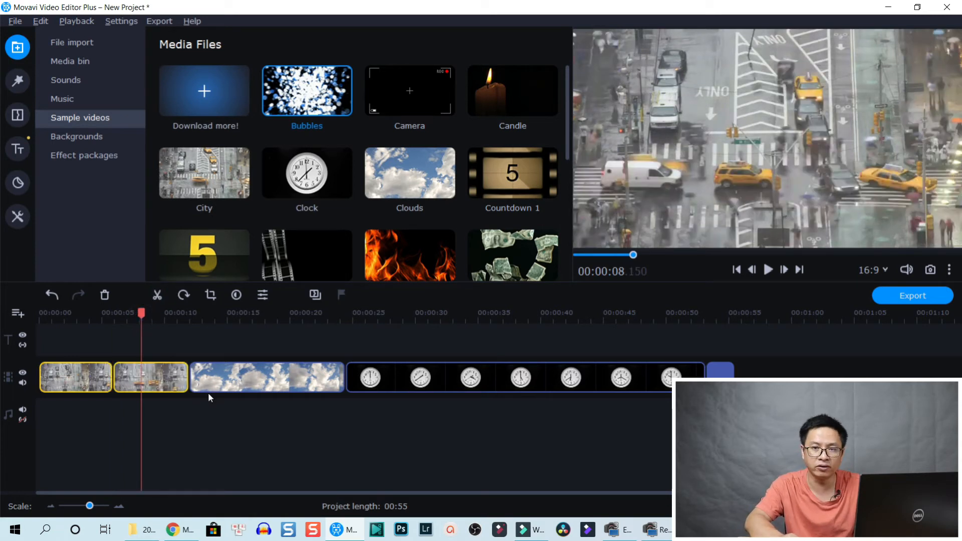
key(ctrl+b)
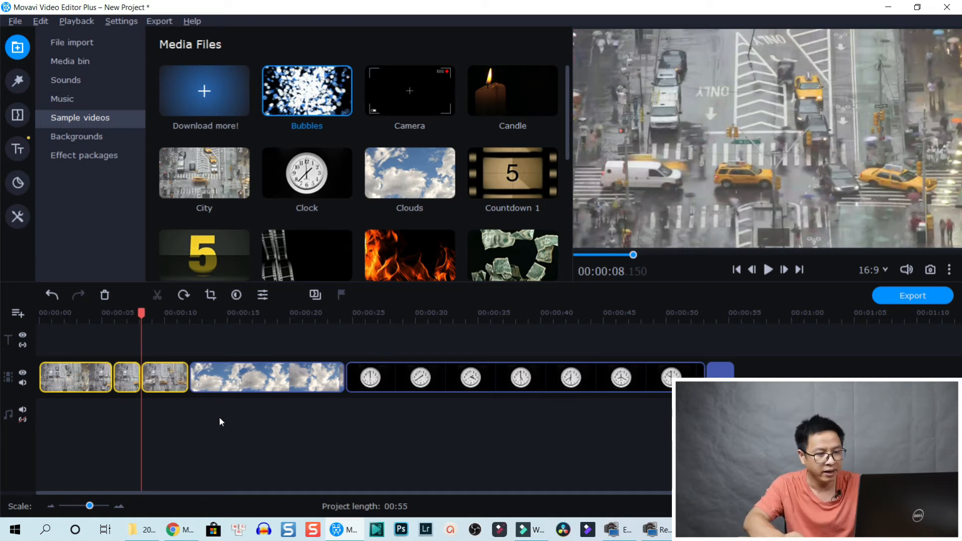
Trim the end of the Clock clip back to about 00:00:31.744 on the timeline.
click(672, 377)
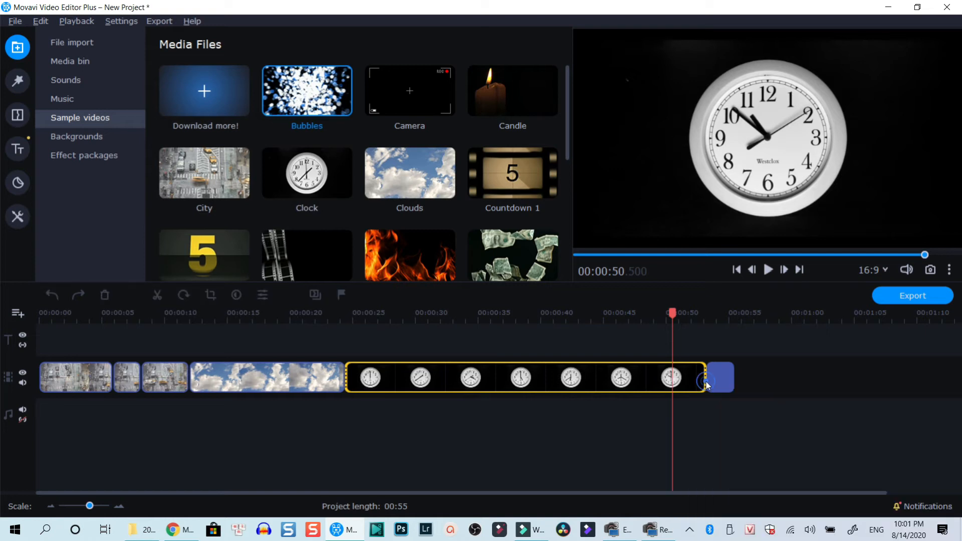
click(706, 385)
drag(706, 380, 437, 376)
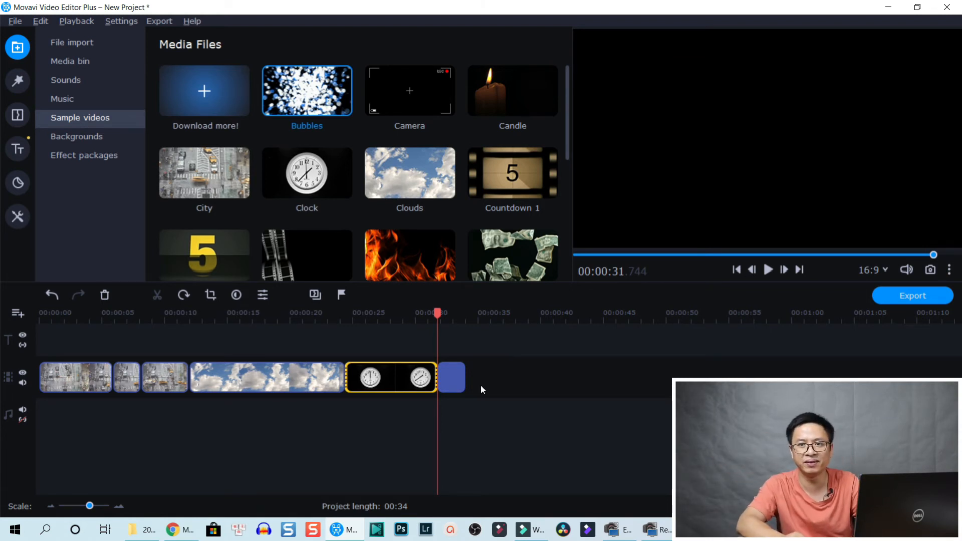
Try to move the trimmed Clock clip ahead of the Clouds clip.
click(396, 374)
click(167, 380)
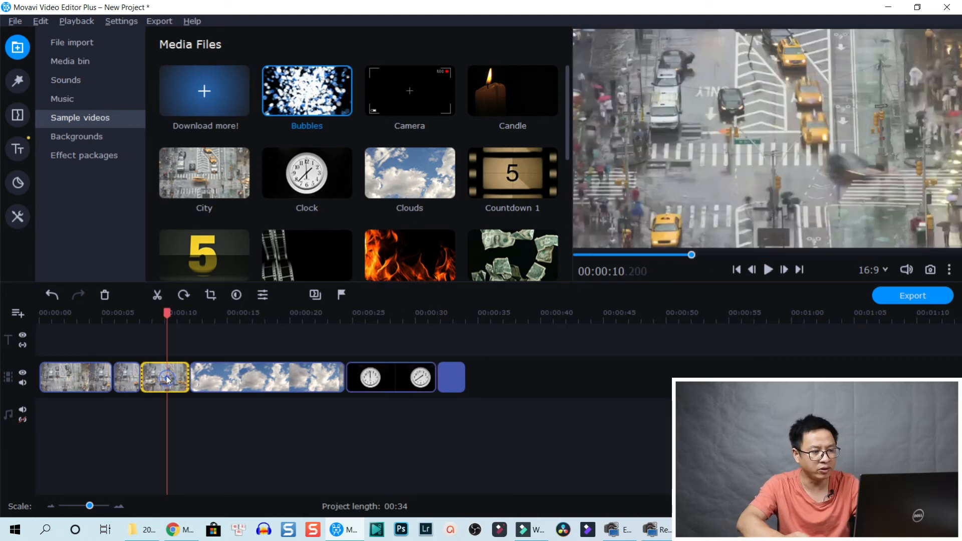
drag(395, 386, 189, 436)
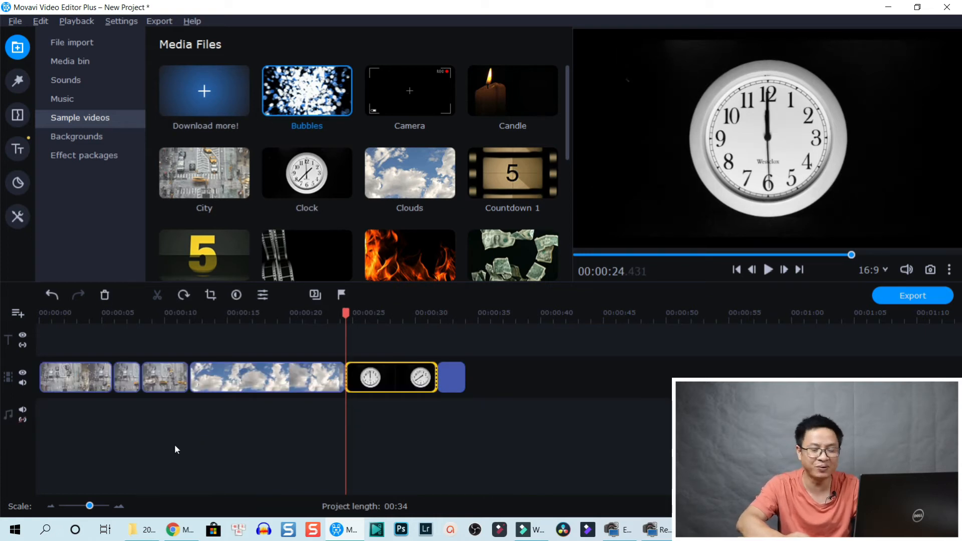
Delete the Clouds clip from the video track.
click(239, 383)
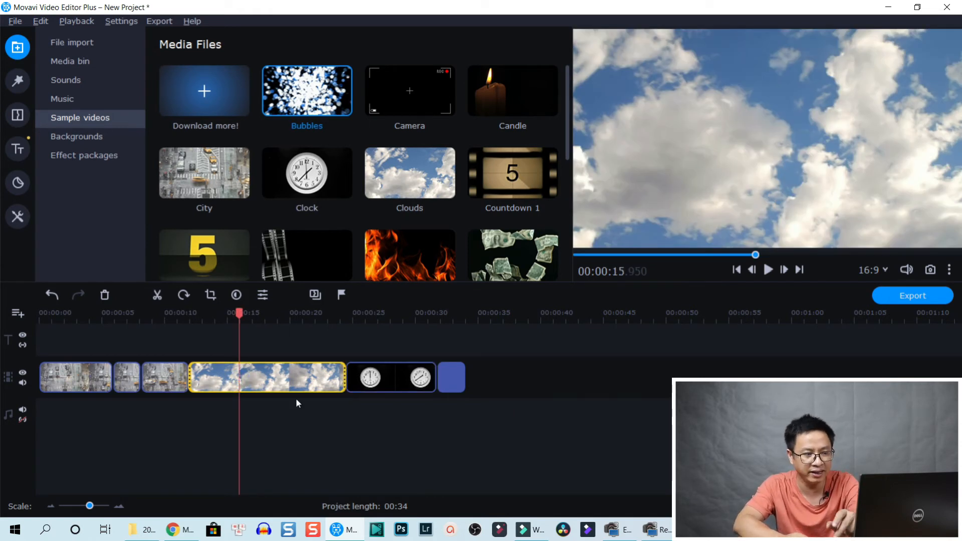
click(394, 373)
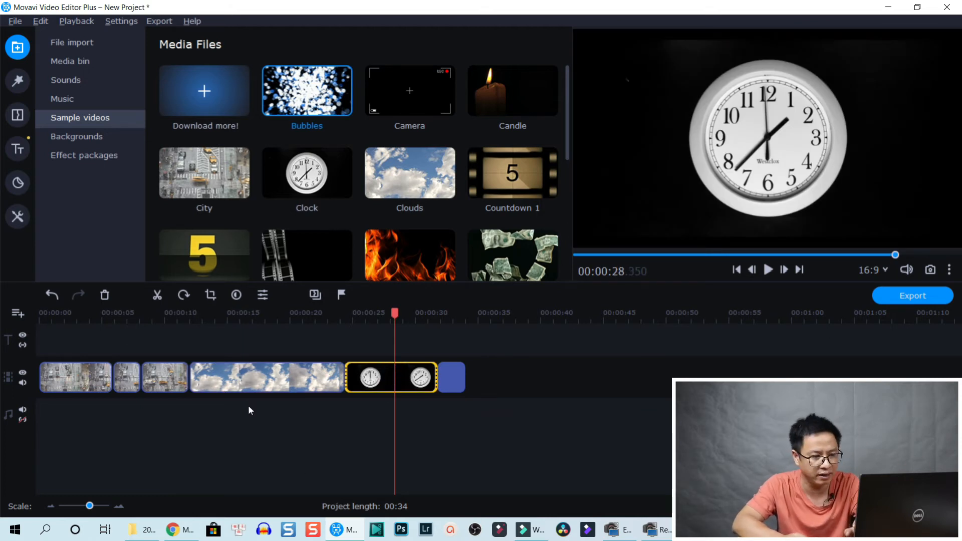
click(250, 374)
key(Delete)
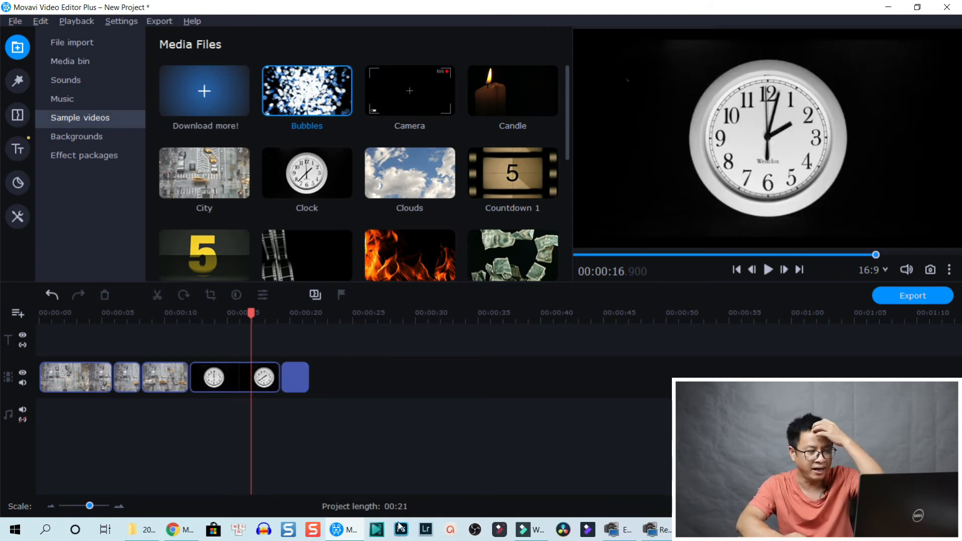
Examine the remaining clips at wider and closer timeline scales.
scroll(90, 505, down, 2)
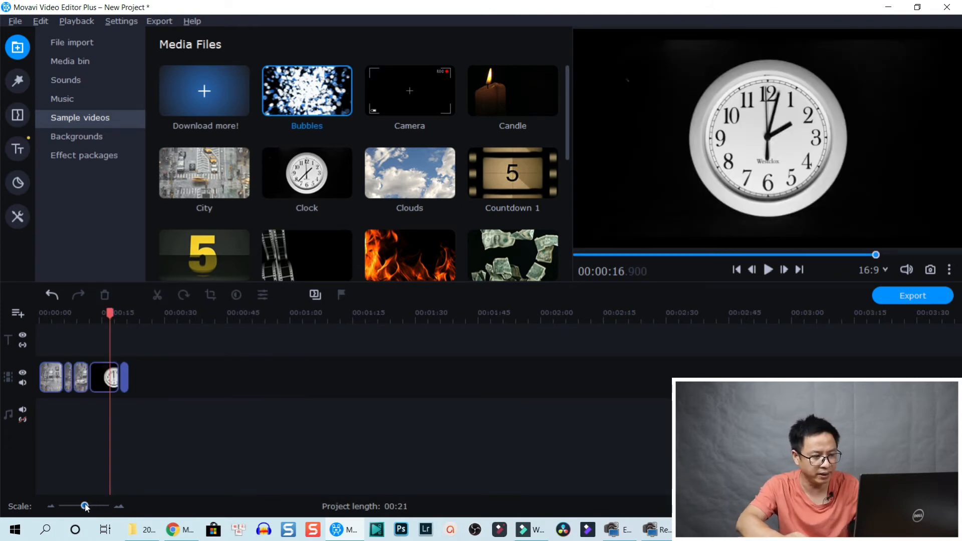
scroll(98, 500, up, 3)
scroll(98, 500, down, 1)
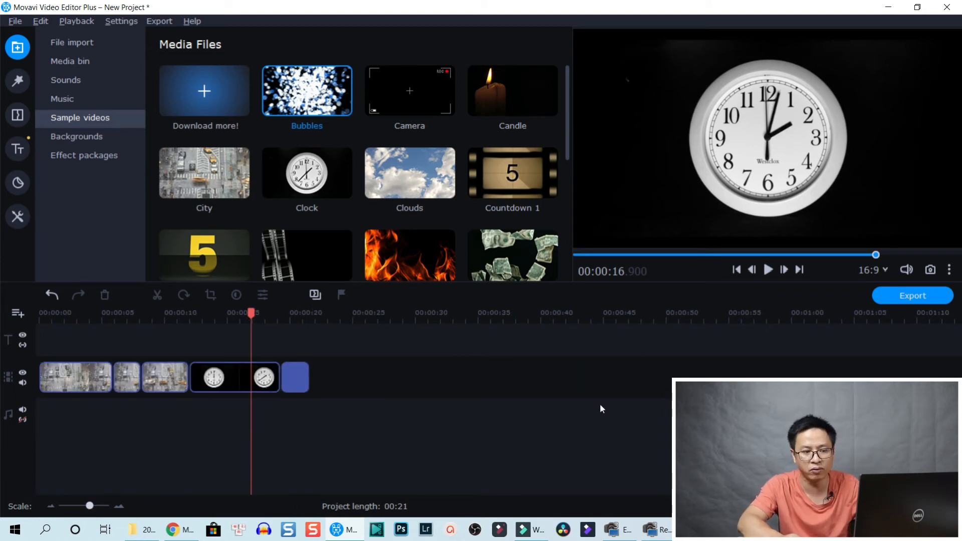
scroll(659, 429, down, 1)
scroll(657, 429, up, 3)
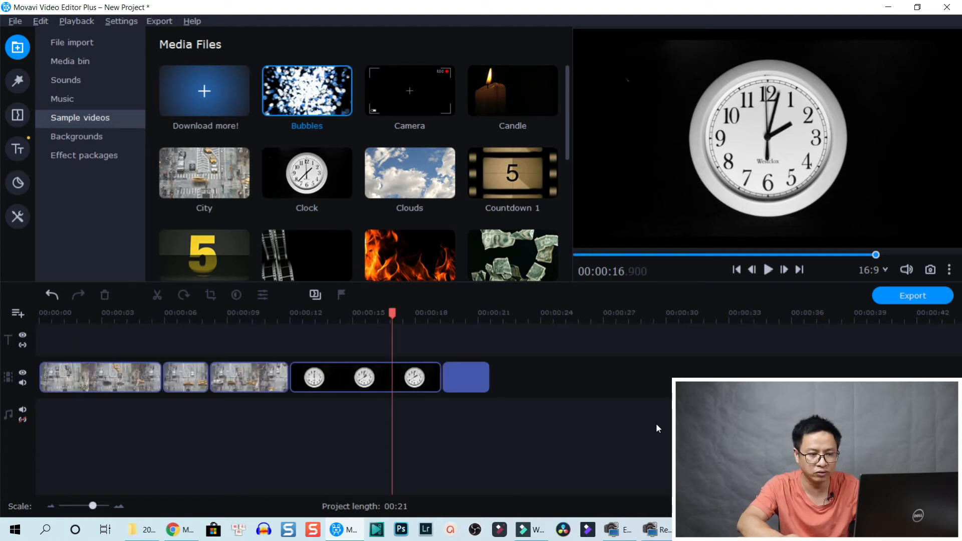
scroll(657, 427, up, 1)
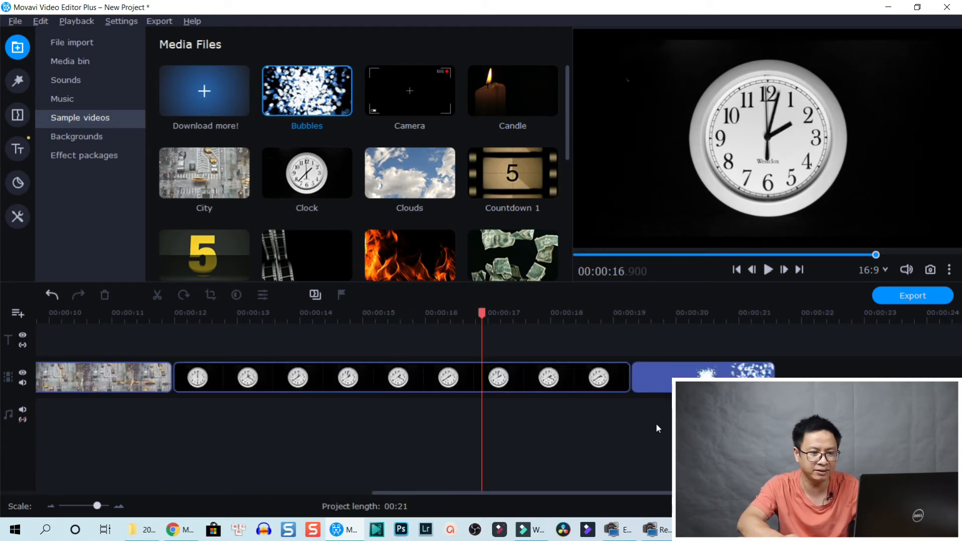
scroll(657, 429, down, 1)
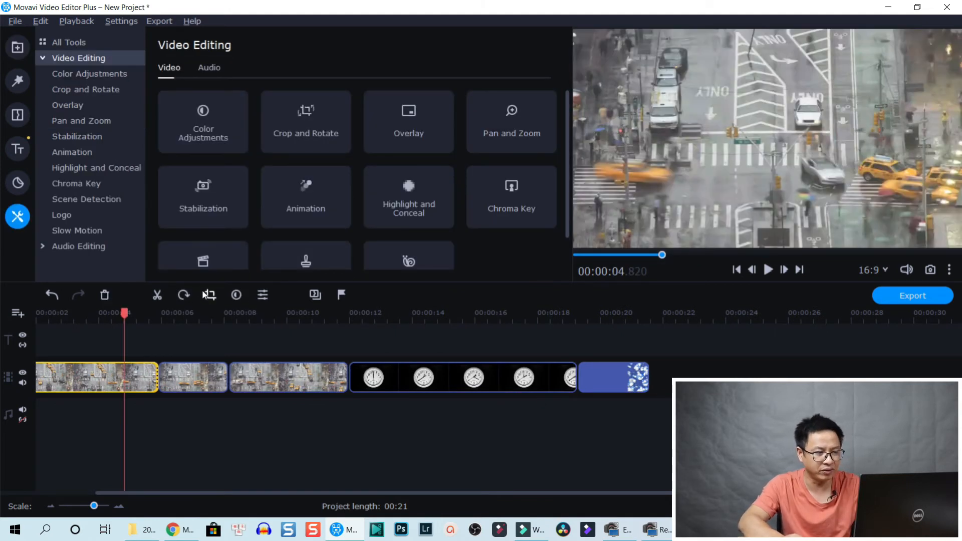
Crop the first City segment to the central crosswalk area of the frame, apply it, and preview the playback from 00:00:01.950.
click(97, 384)
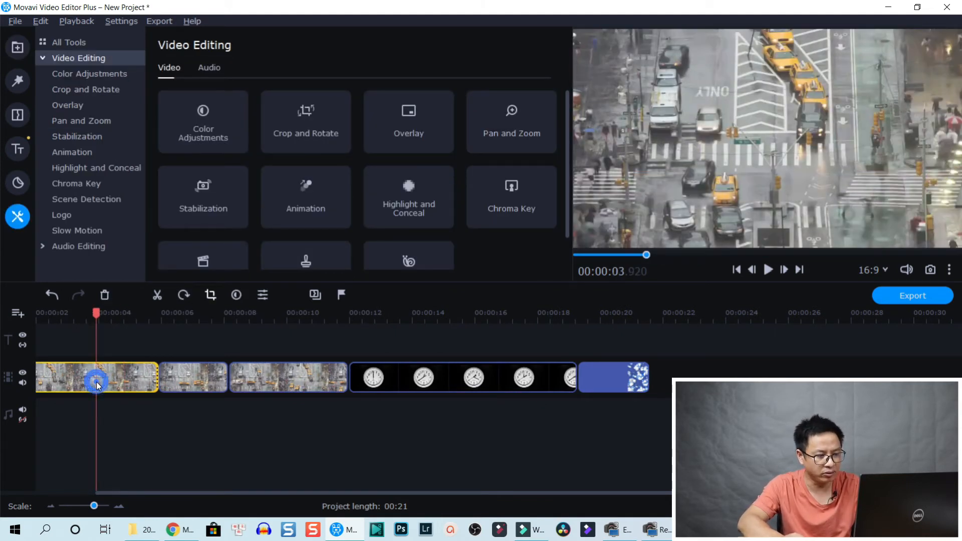
click(211, 295)
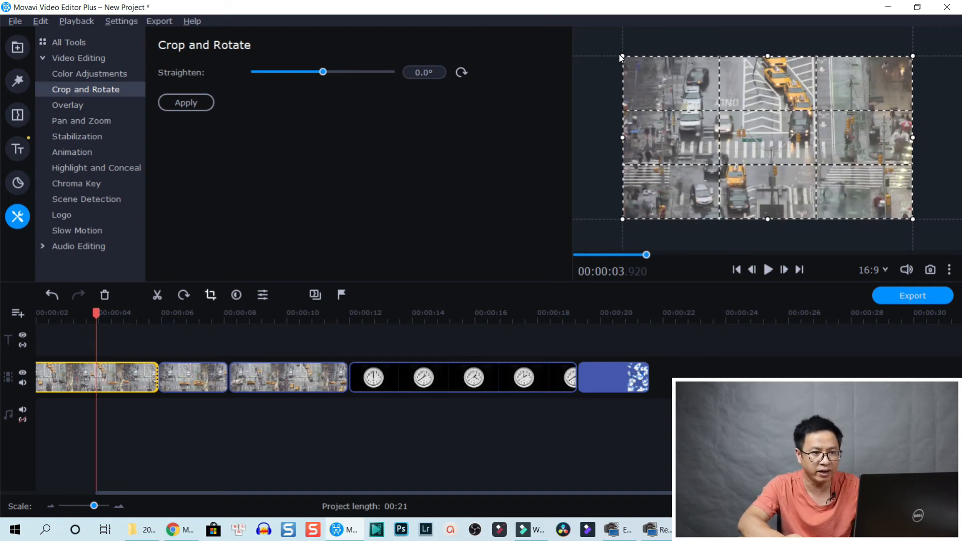
drag(619, 55, 747, 134)
drag(845, 188, 783, 152)
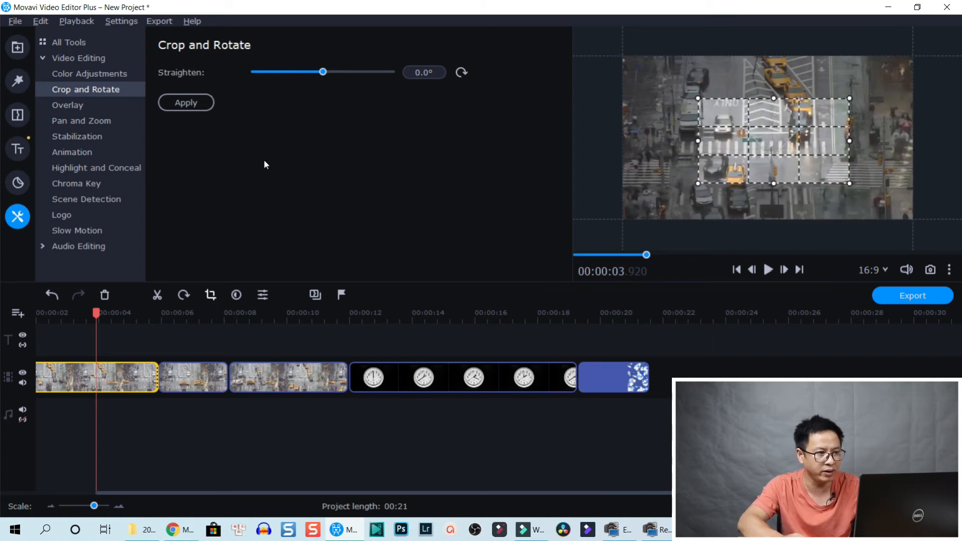
click(182, 103)
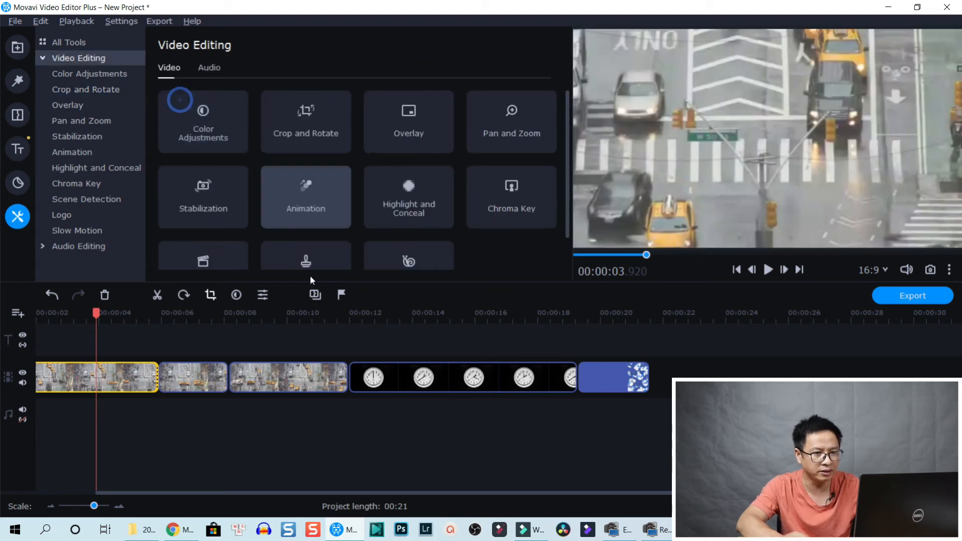
click(37, 311)
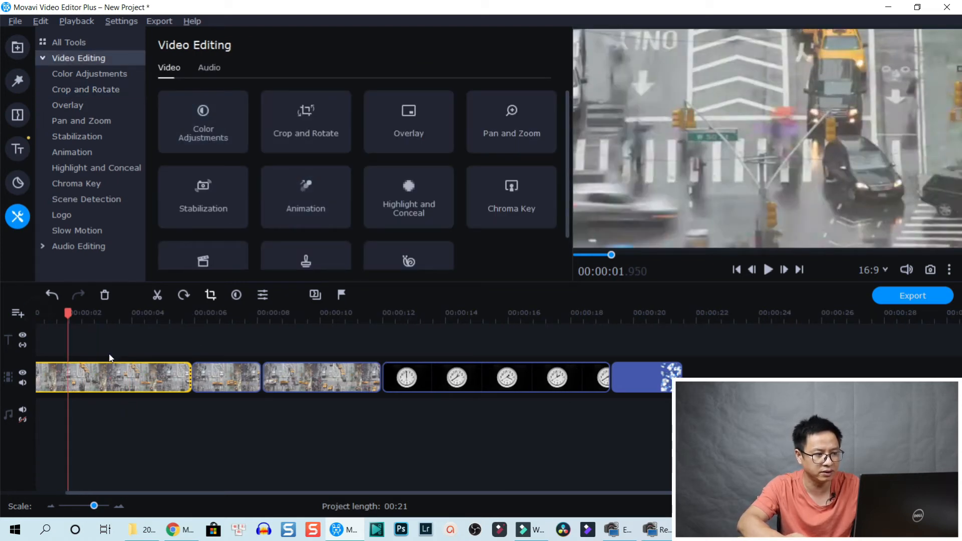
key(space)
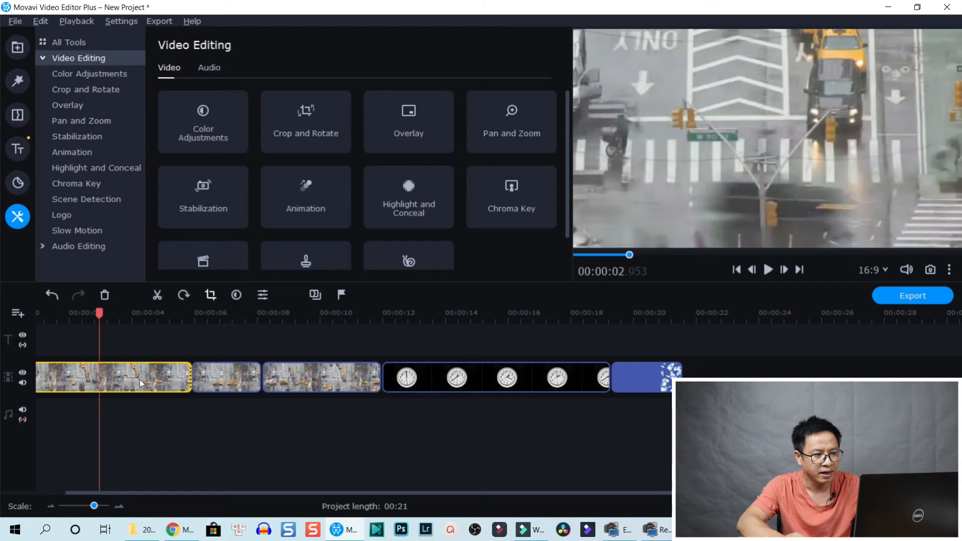
Split the cropped City segment at 00:00:04.260 and select its second part.
click(139, 380)
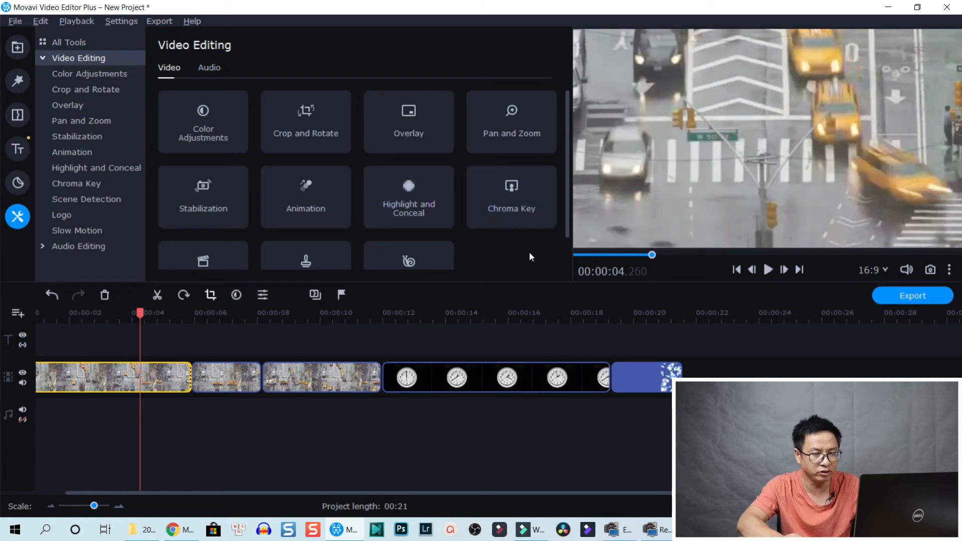
click(157, 295)
click(167, 379)
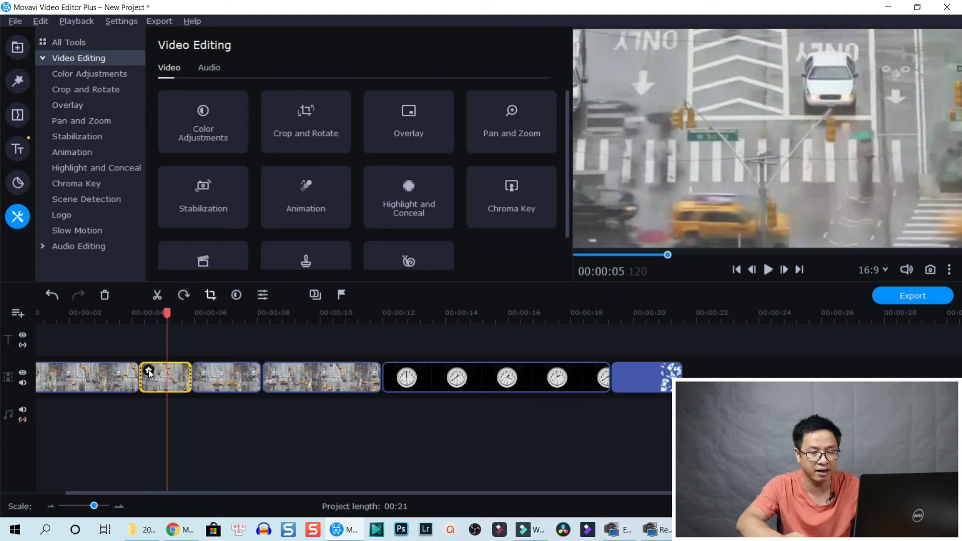
Remove the Crop effect from the second City segment and preview the playback across it.
click(149, 373)
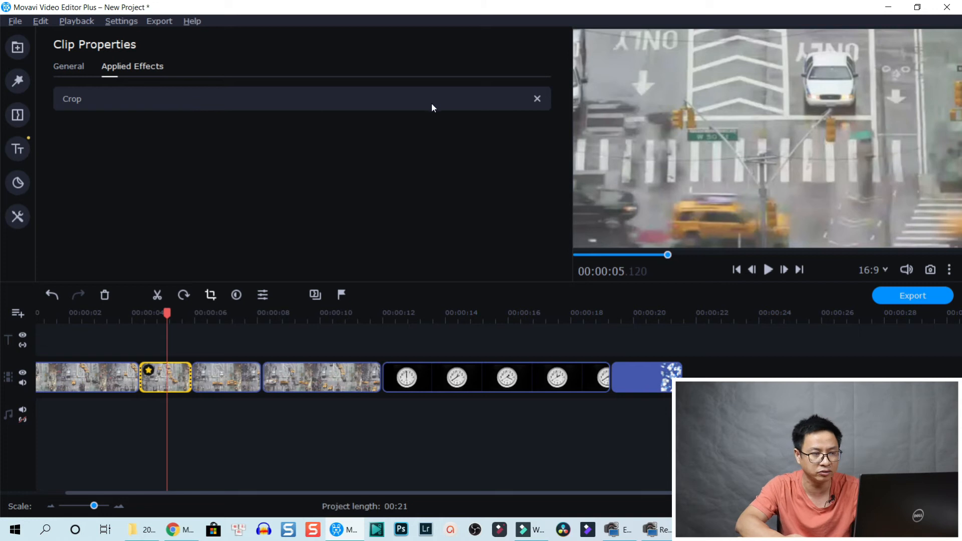
click(538, 99)
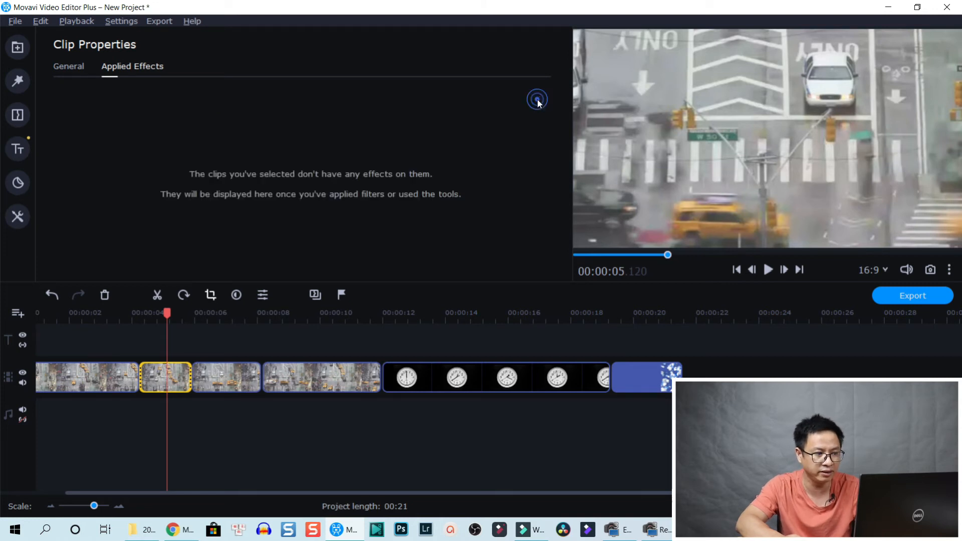
click(95, 325)
click(89, 320)
key(space)
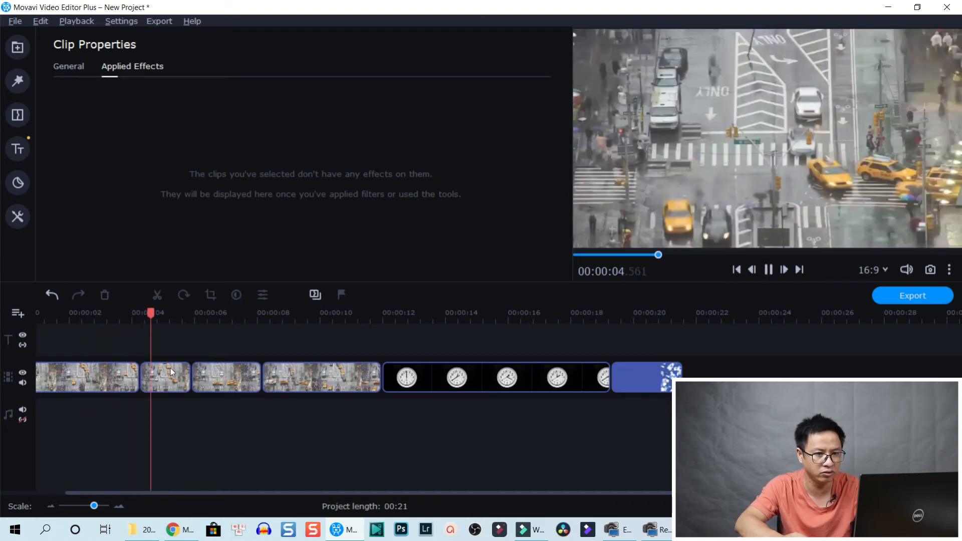
key(space)
click(175, 386)
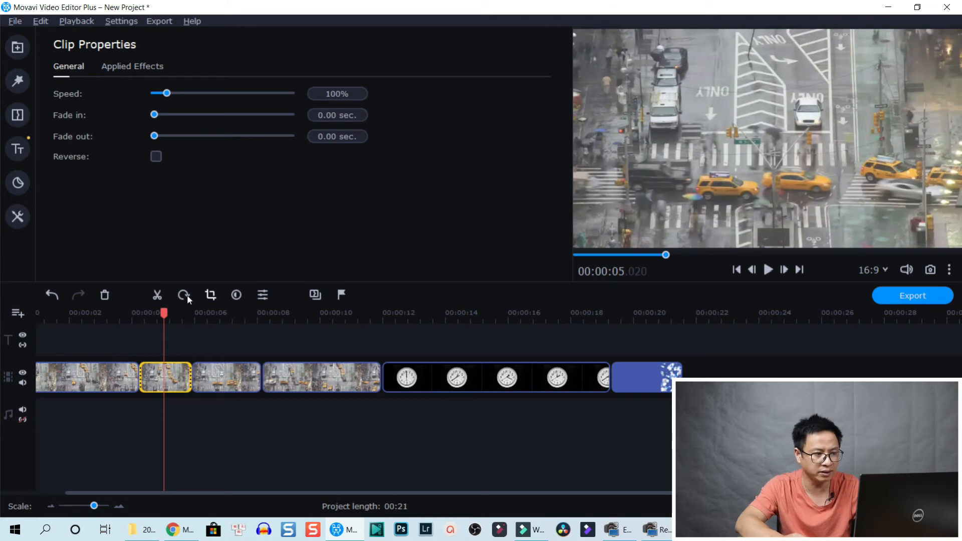
Apply the Auto Contrast, Auto Saturation, Auto White Balance and Magic Enhance color adjustments to the third City segment.
click(236, 376)
click(222, 371)
click(236, 295)
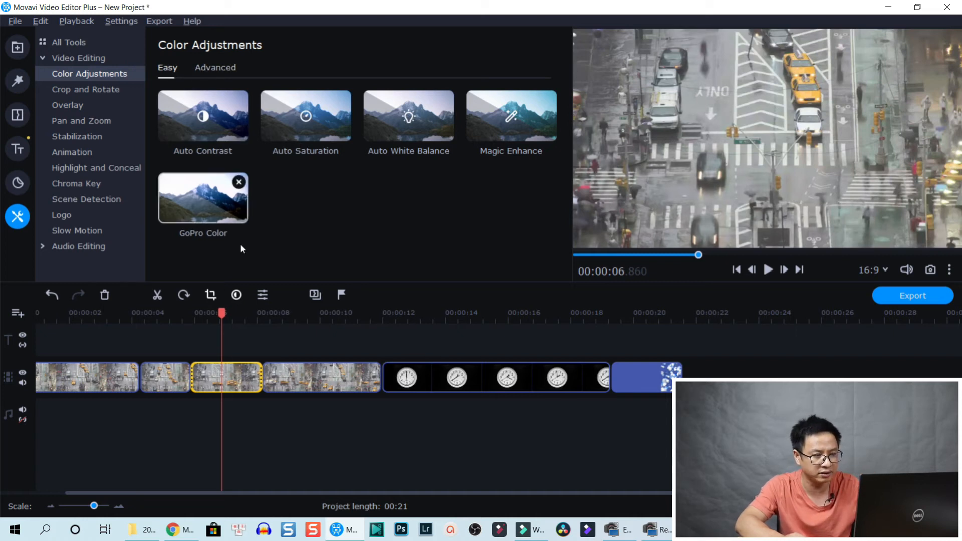
drag(227, 138, 225, 373)
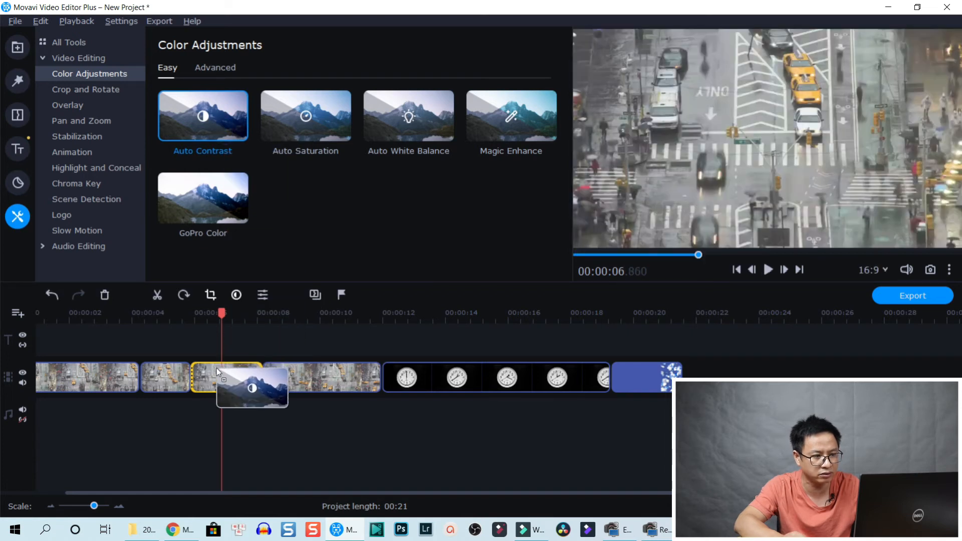
drag(318, 132, 225, 362)
drag(428, 131, 226, 373)
click(534, 137)
drag(534, 137, 216, 380)
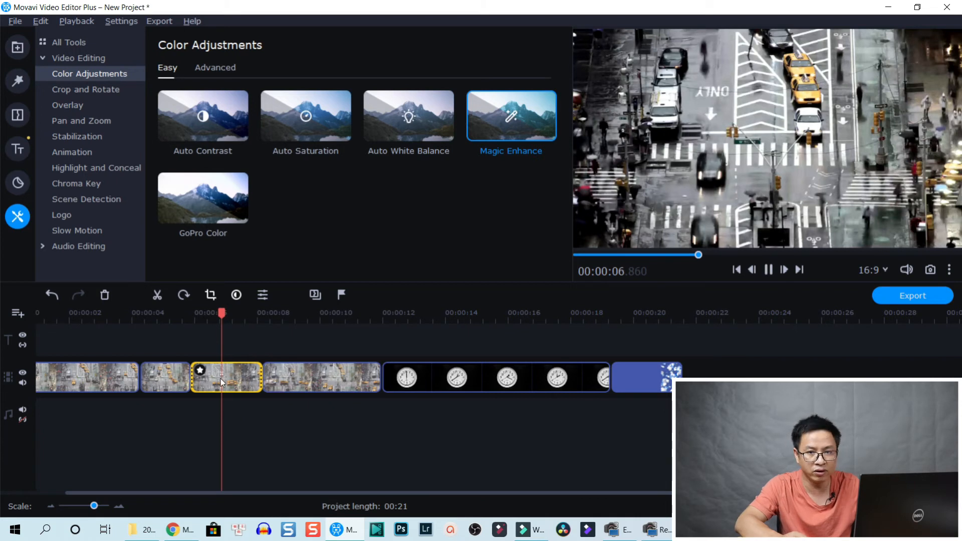
key(space)
key(space)
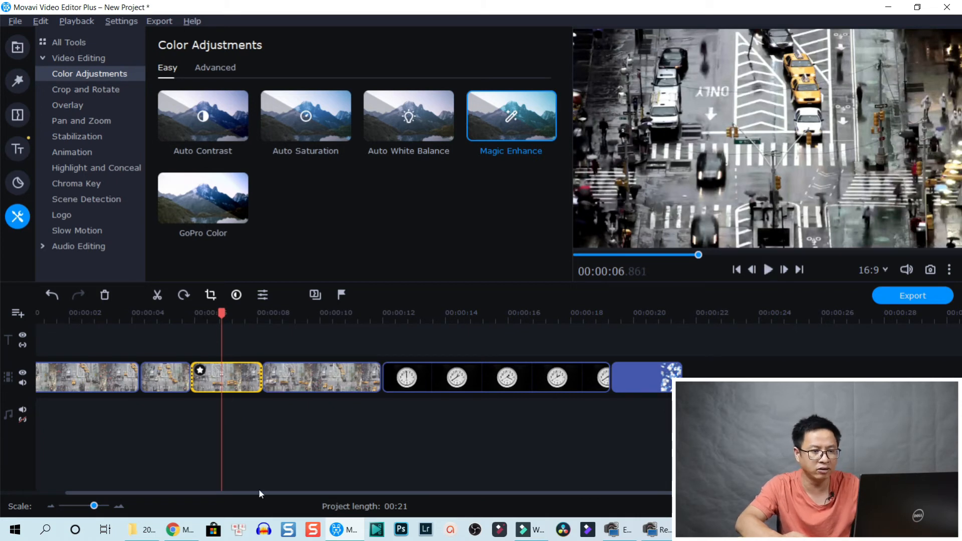
Remove all four applied color effects from the third City segment and check its frame in the preview.
click(243, 393)
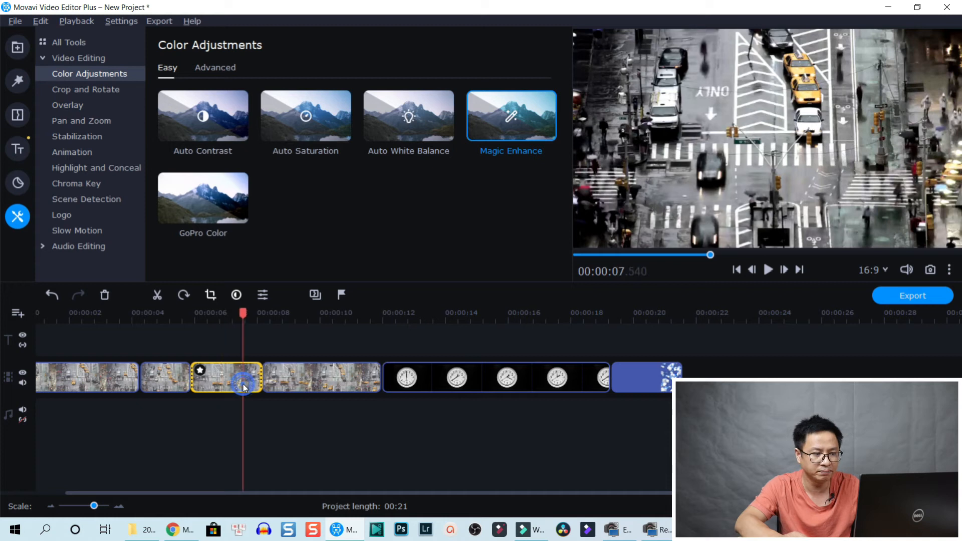
click(200, 371)
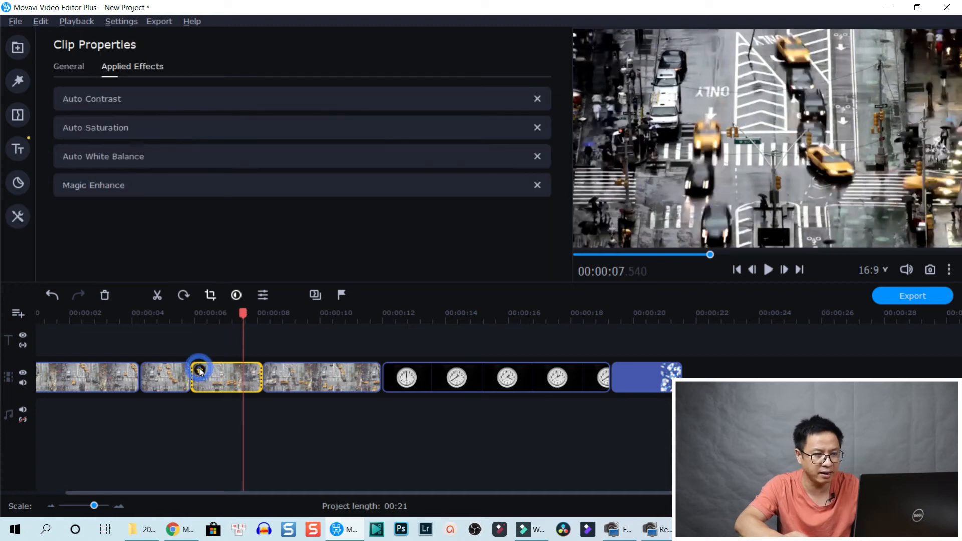
click(539, 98)
click(539, 99)
click(539, 98)
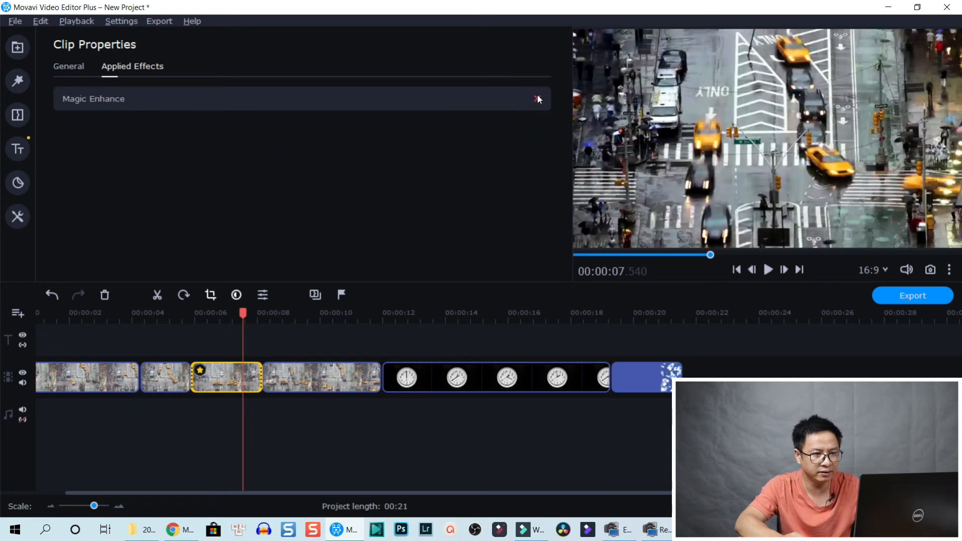
click(538, 99)
click(233, 322)
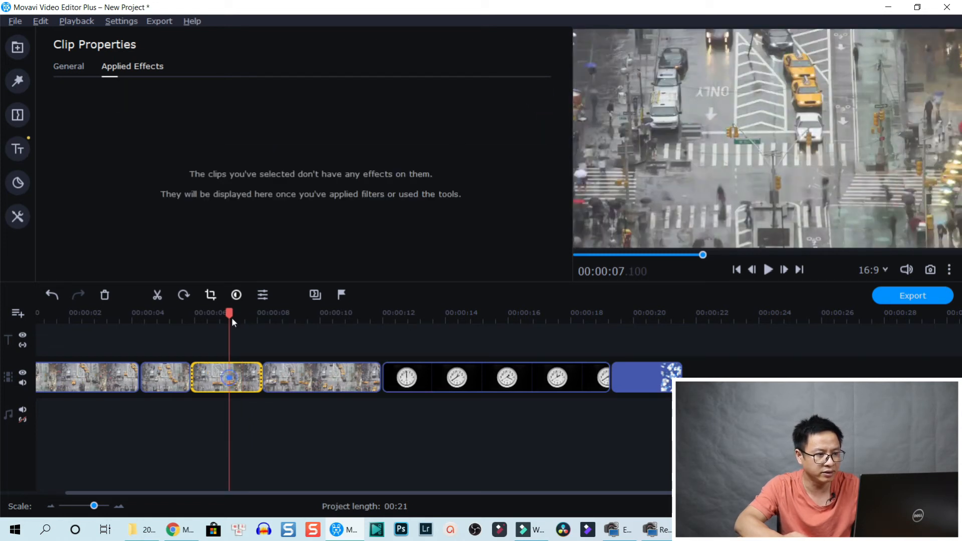
Examine the easy presets and the advanced color adjustment settings, from Brightness down to Tint.
click(236, 295)
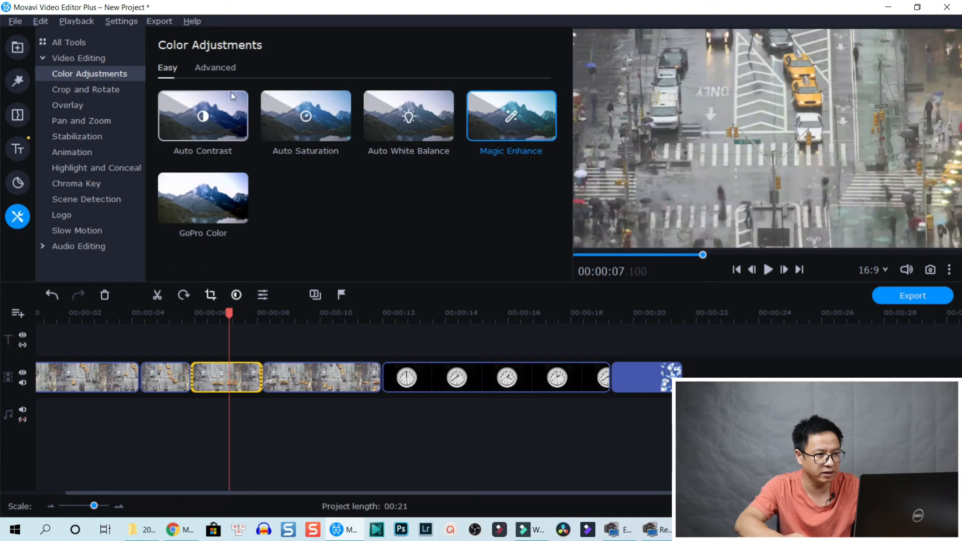
click(210, 67)
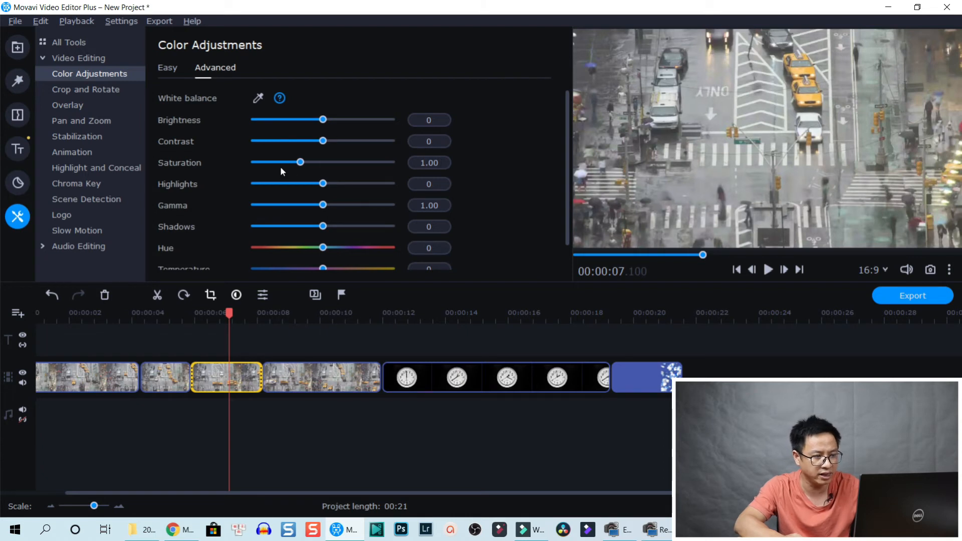
scroll(281, 166, down, 1)
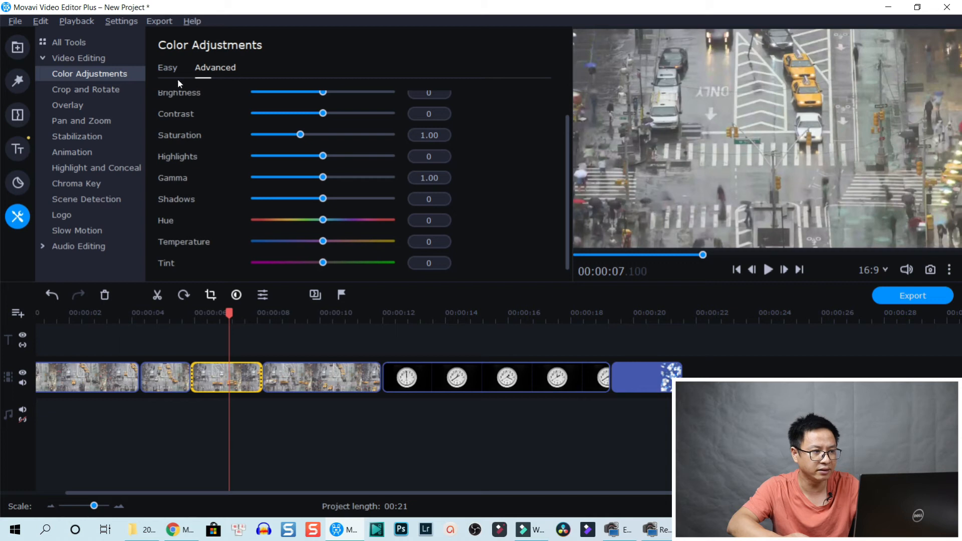
click(165, 69)
click(216, 68)
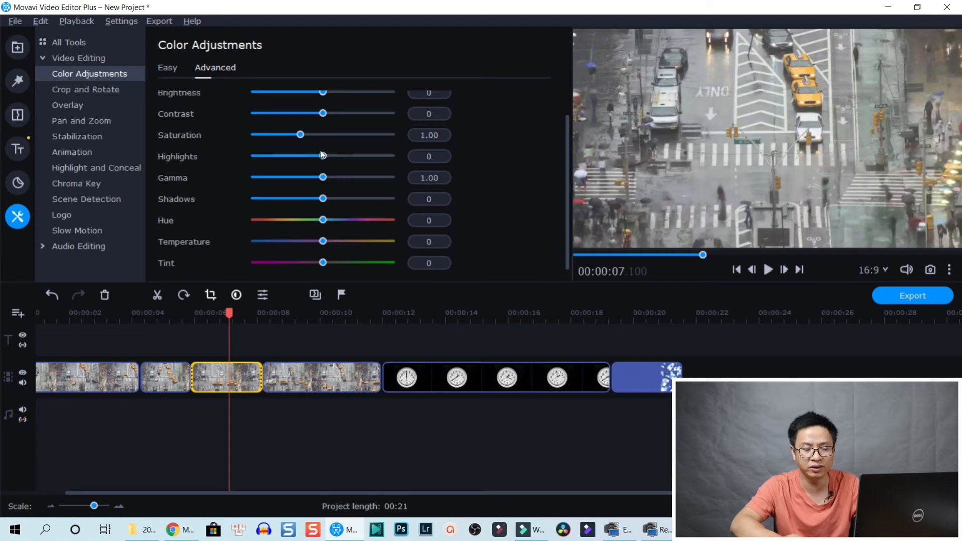
Set the playback speed of the third City segment to 64% in its clip properties.
click(219, 389)
click(227, 379)
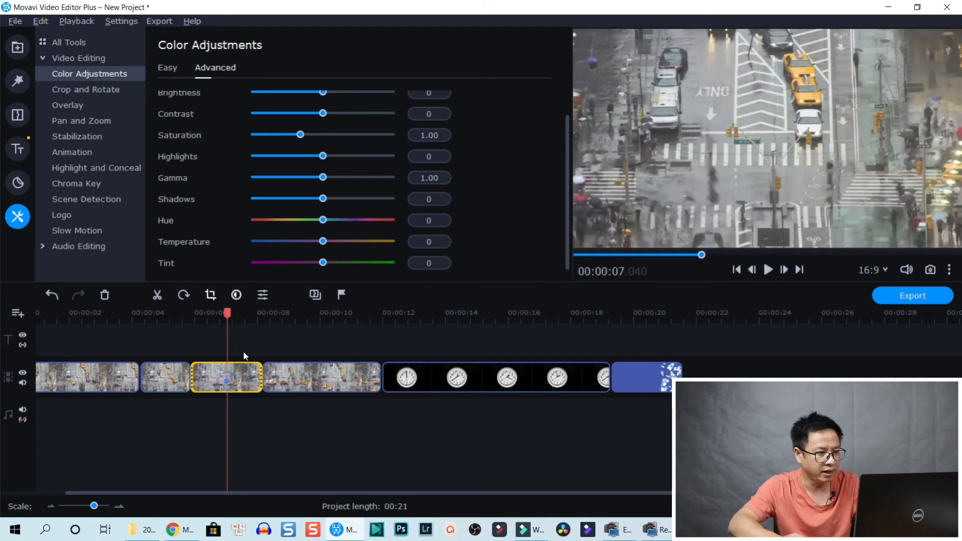
click(263, 296)
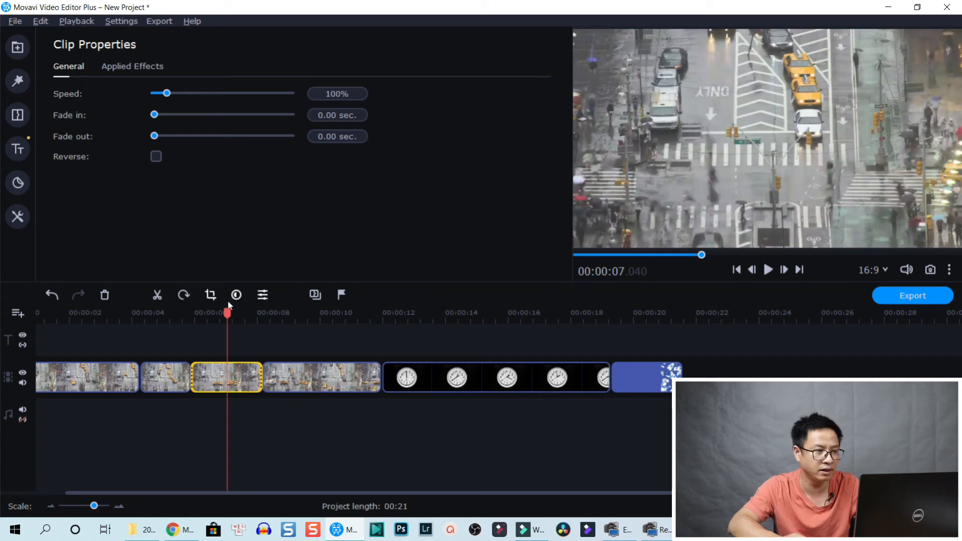
click(123, 69)
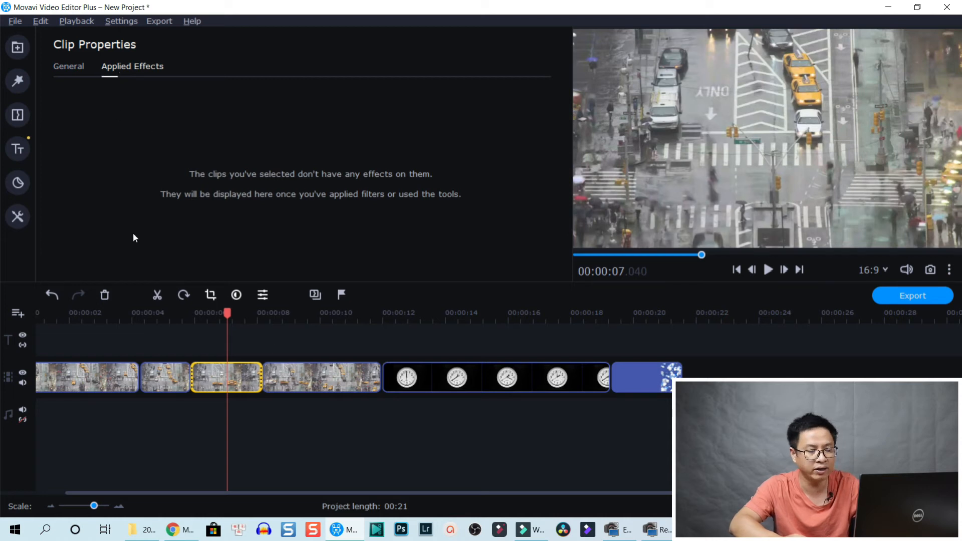
click(66, 66)
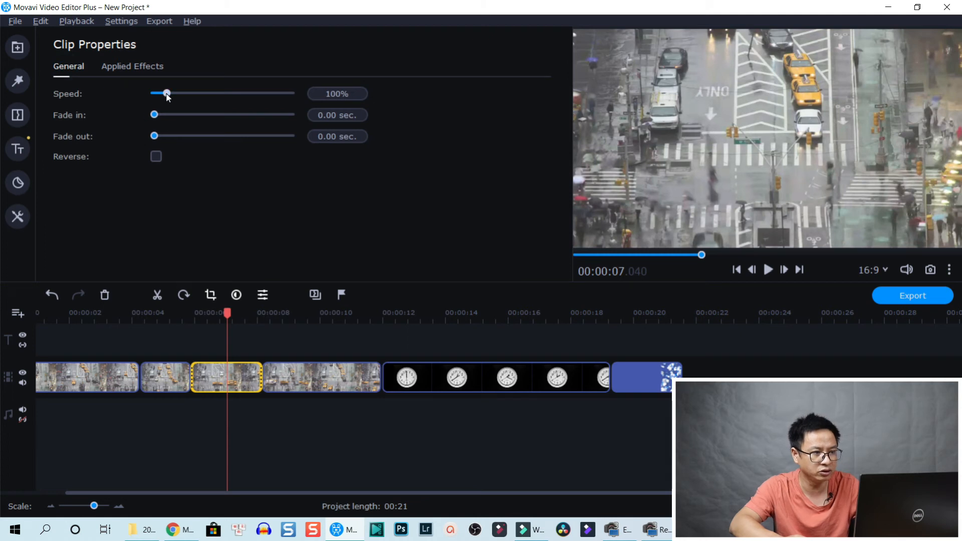
mouse_move(167, 96)
mouse_move(167, 96)
mouse_down()
mouse_move(185, 96)
mouse_move(164, 96)
mouse_up()
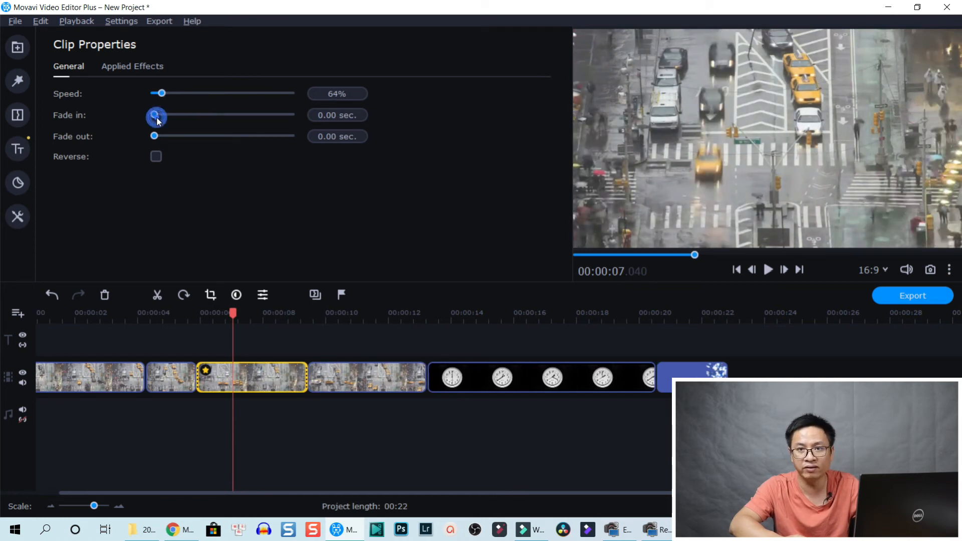
Set the third City segment's fade in and fade out to 2.00 sec. each and preview the result.
drag(155, 116, 182, 115)
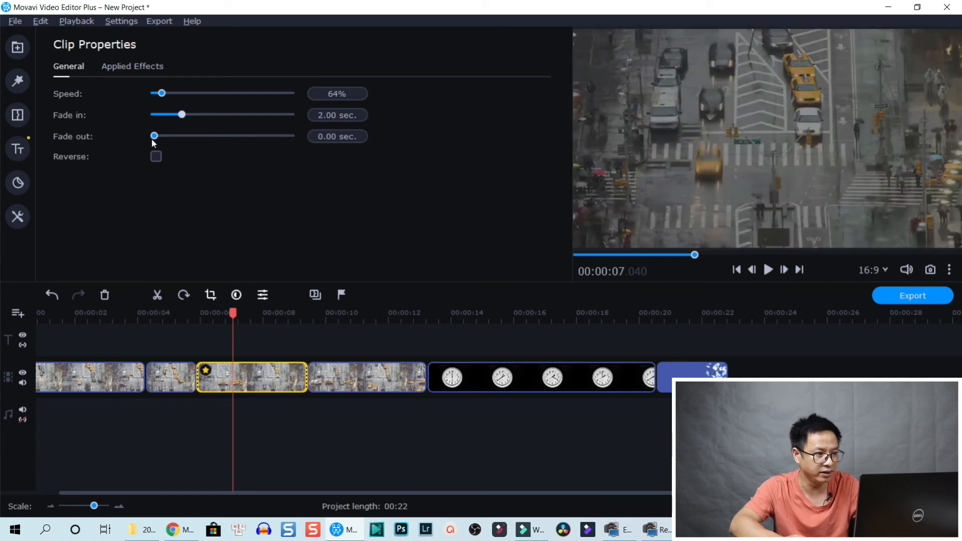
drag(153, 138, 181, 138)
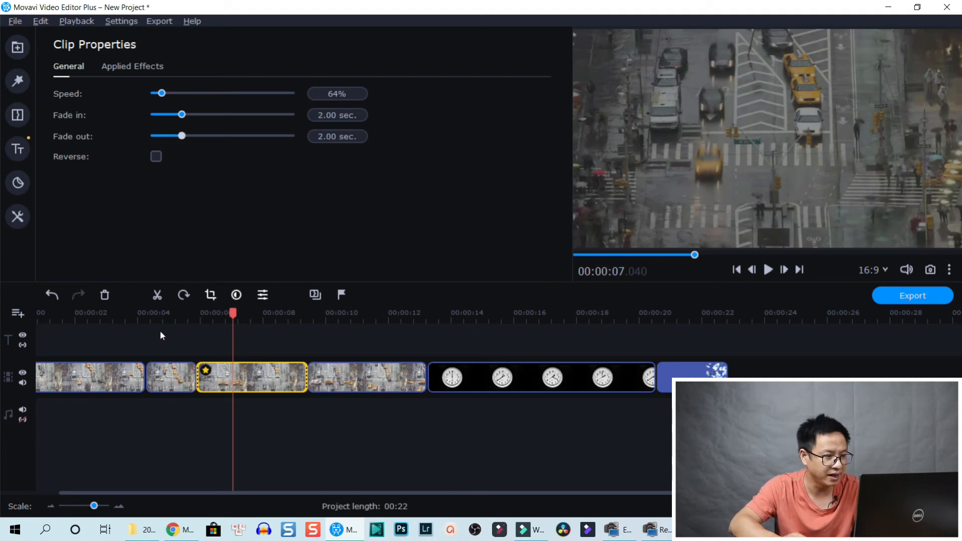
click(158, 318)
key(space)
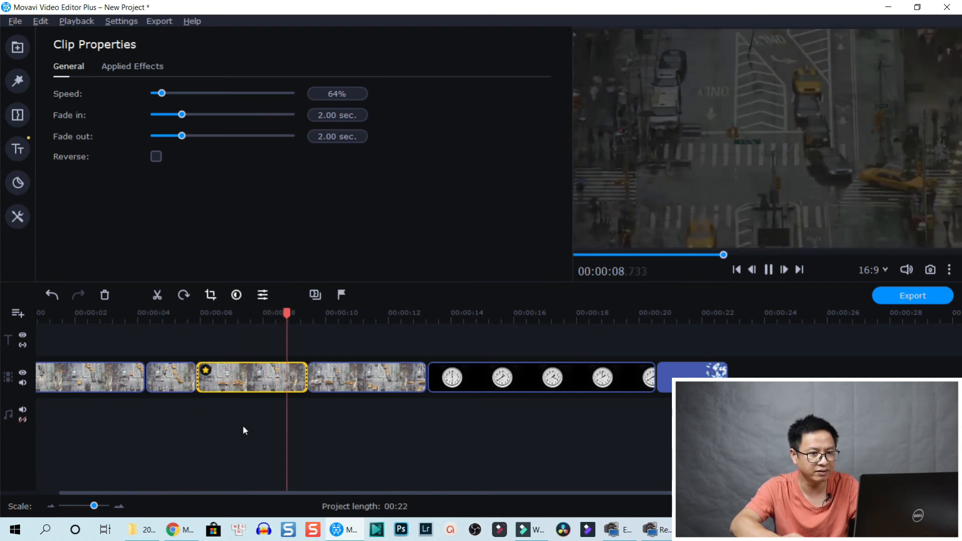
key(space)
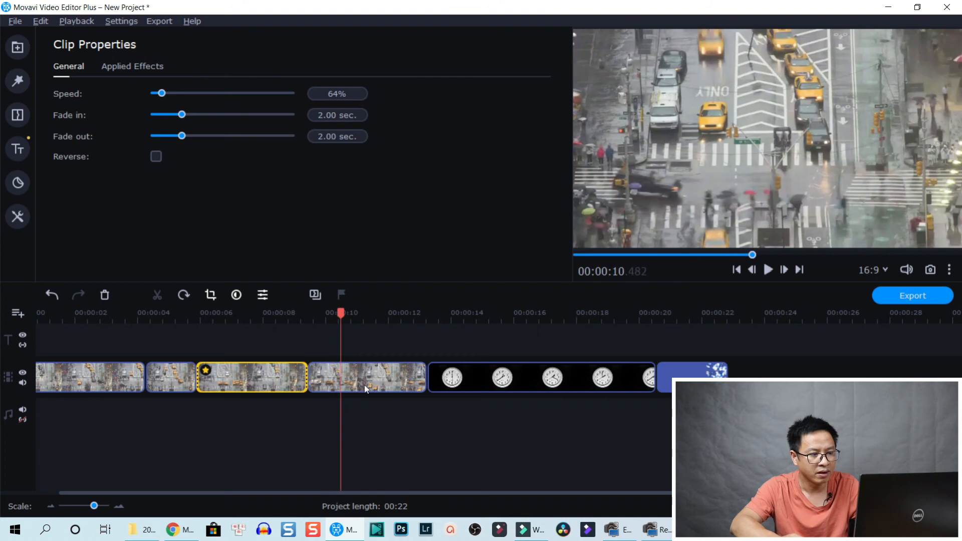
Enable Reverse for the fourth City segment and preview its playback.
click(366, 384)
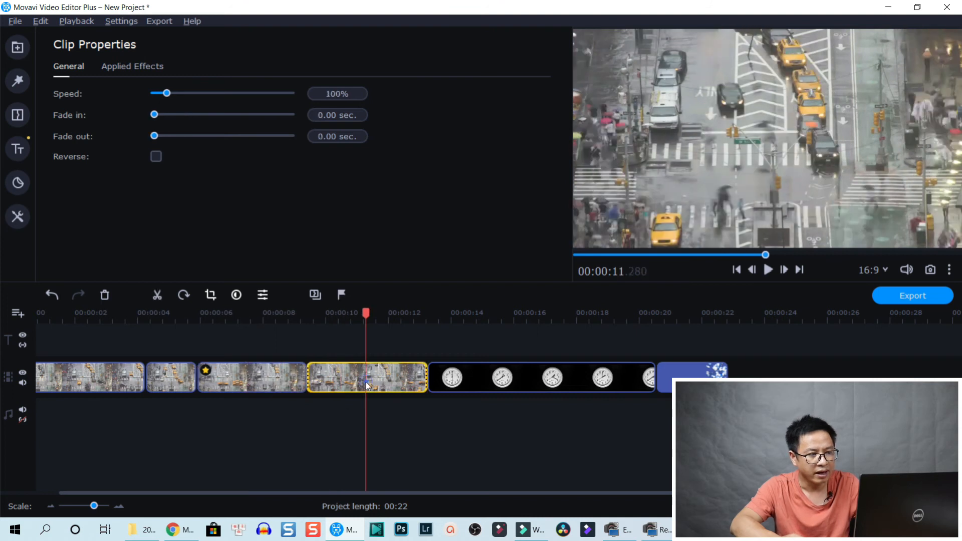
click(156, 157)
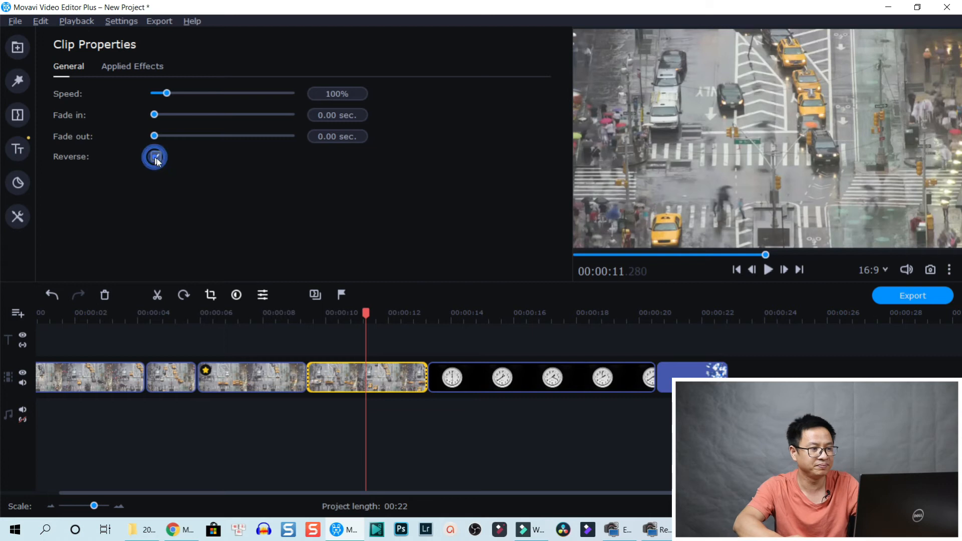
click(285, 313)
key(space)
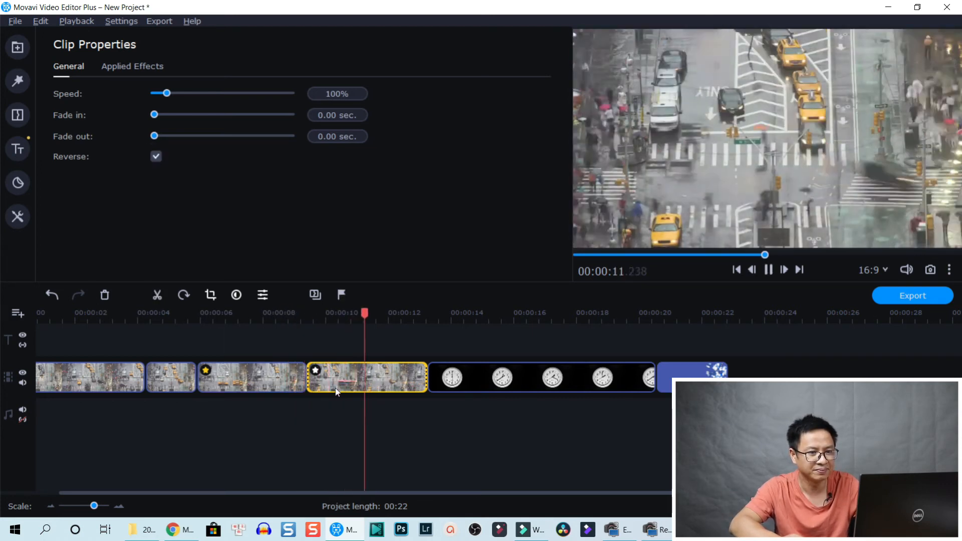
key(space)
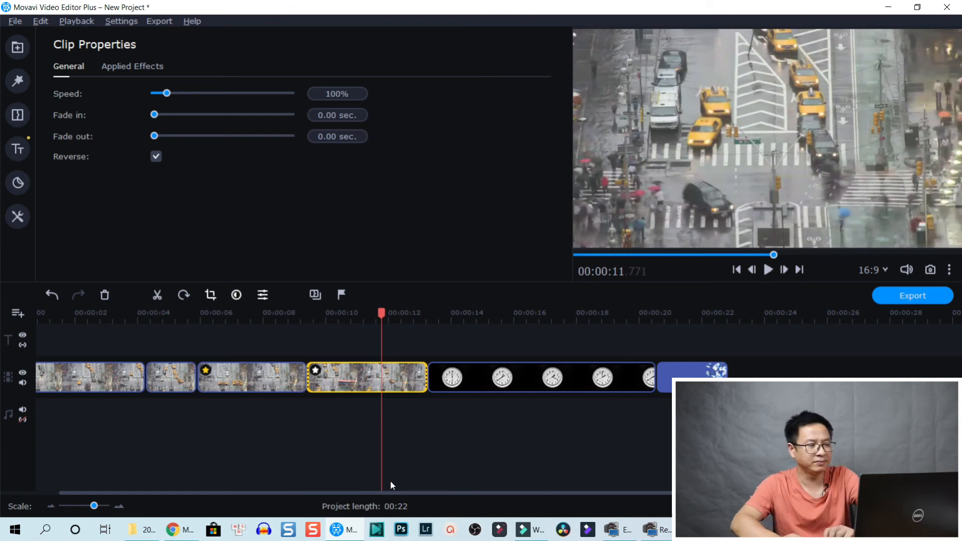
click(356, 353)
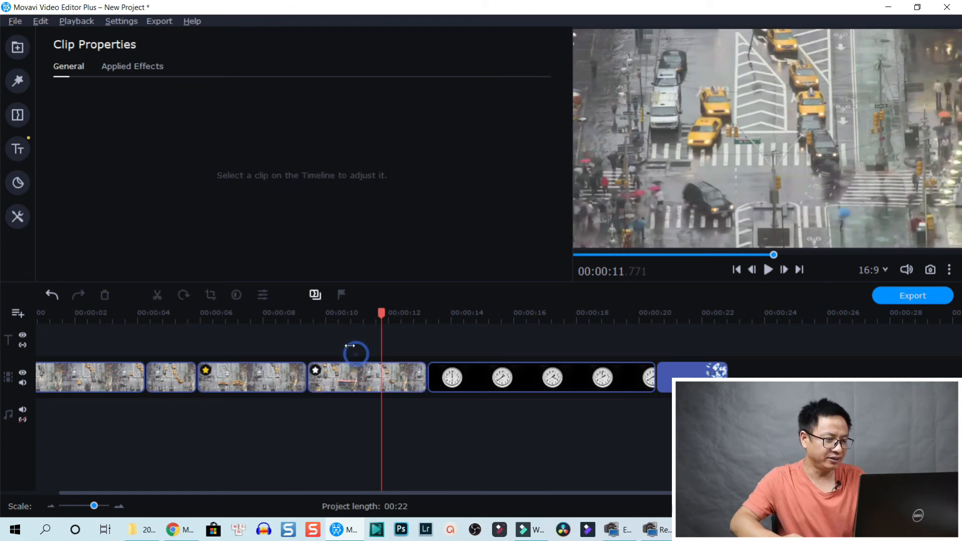
Add random transitions with a 2-second duration between all timeline clips using the Transition Wizard.
click(336, 313)
click(362, 381)
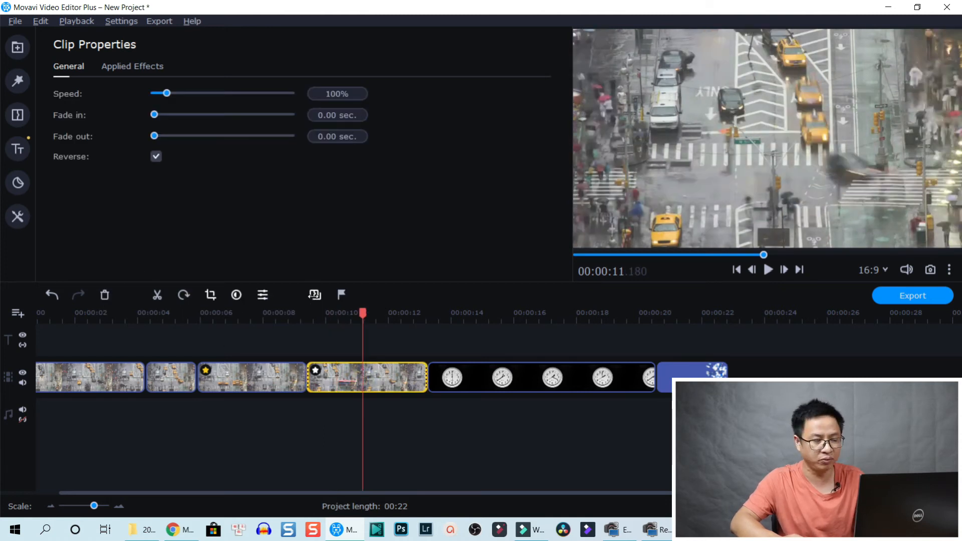
click(322, 332)
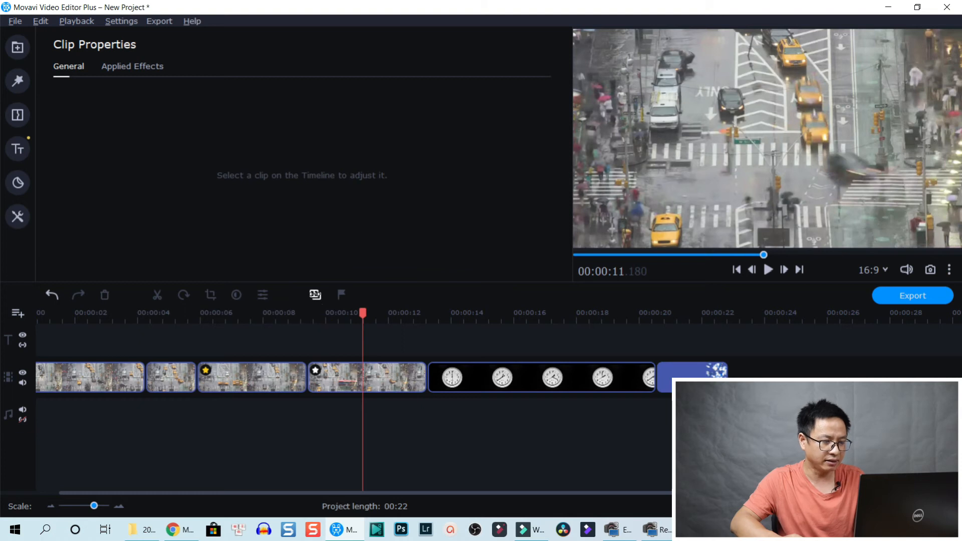
click(316, 294)
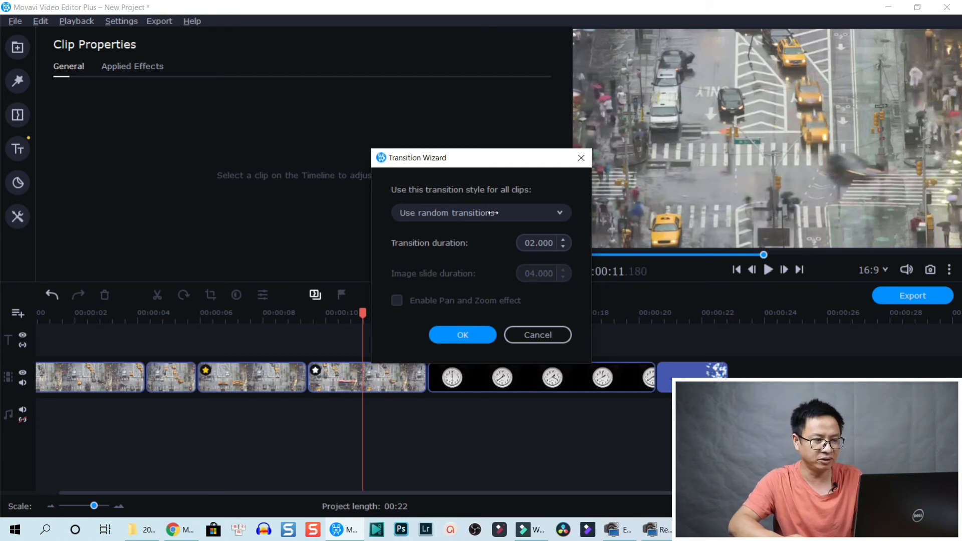
click(523, 214)
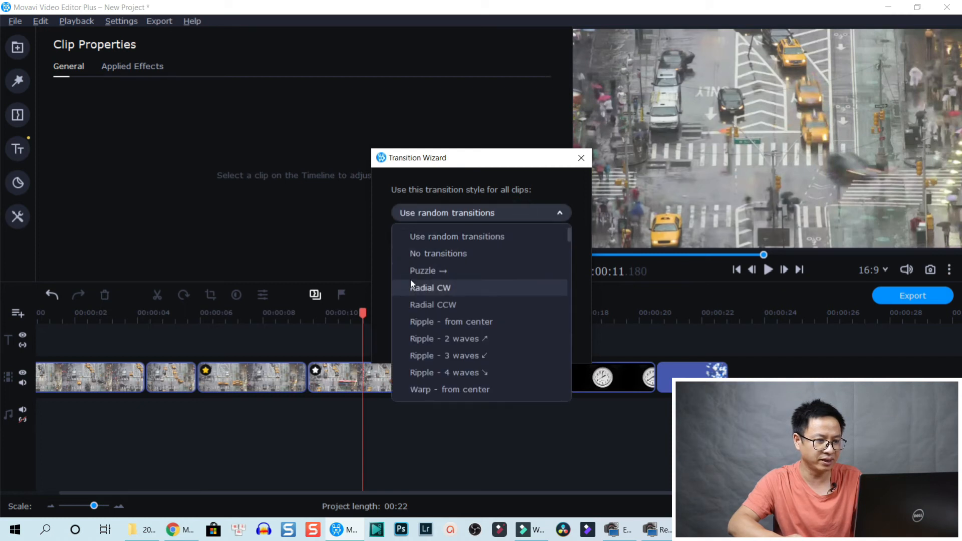
scroll(441, 324, down, 2)
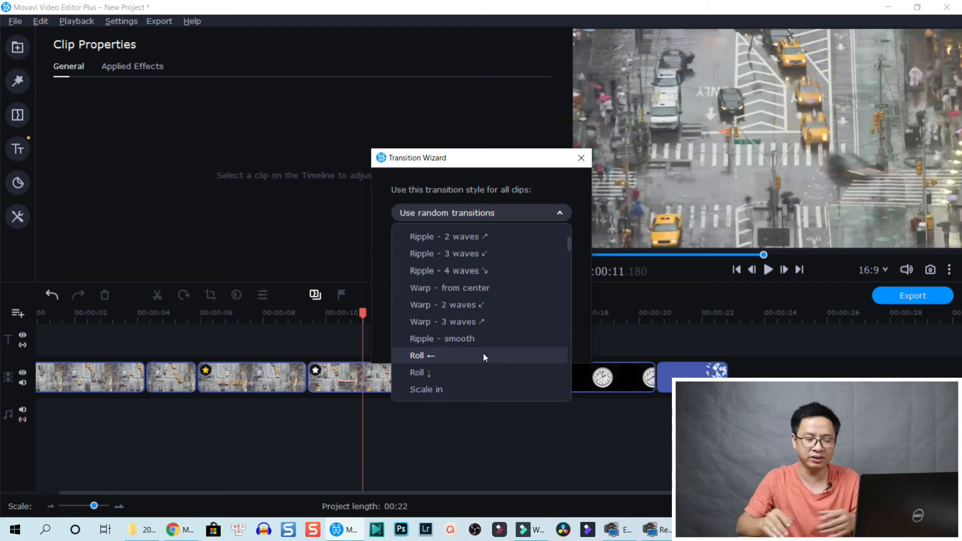
click(468, 210)
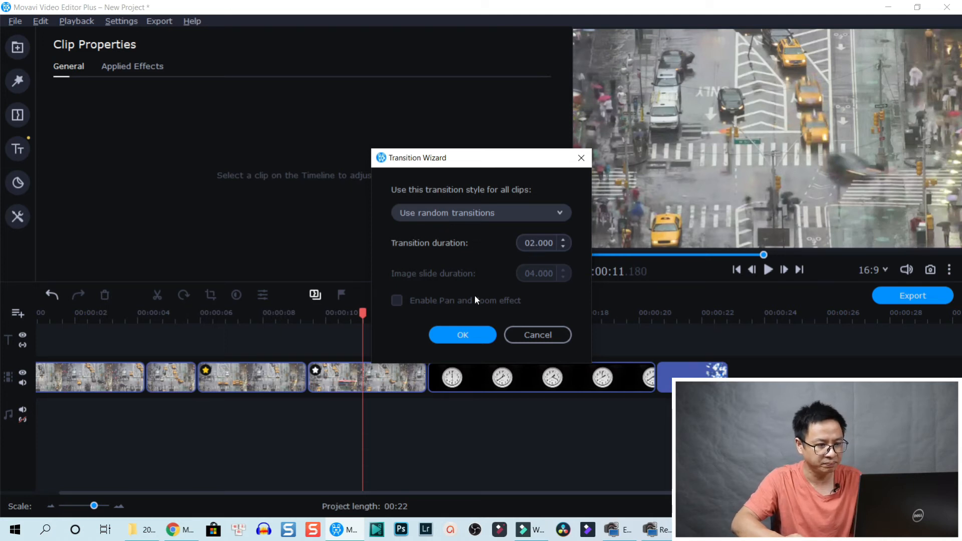
click(464, 336)
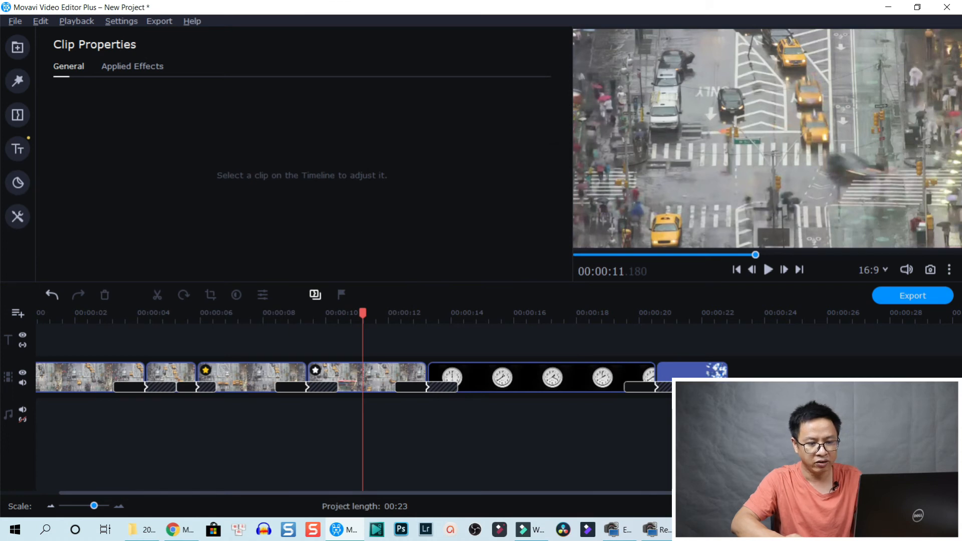
Preview the transitions between the City segments, playing from about 2 seconds.
click(84, 319)
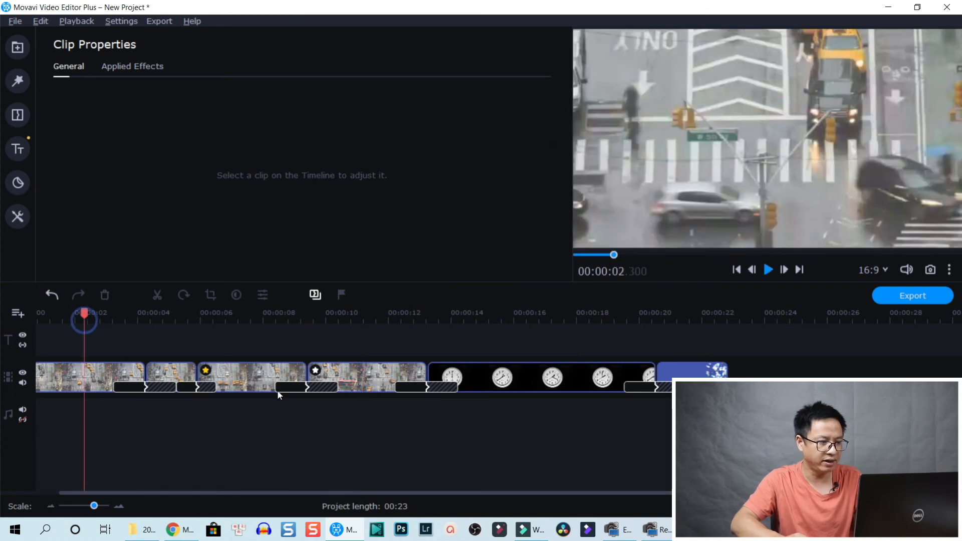
key(space)
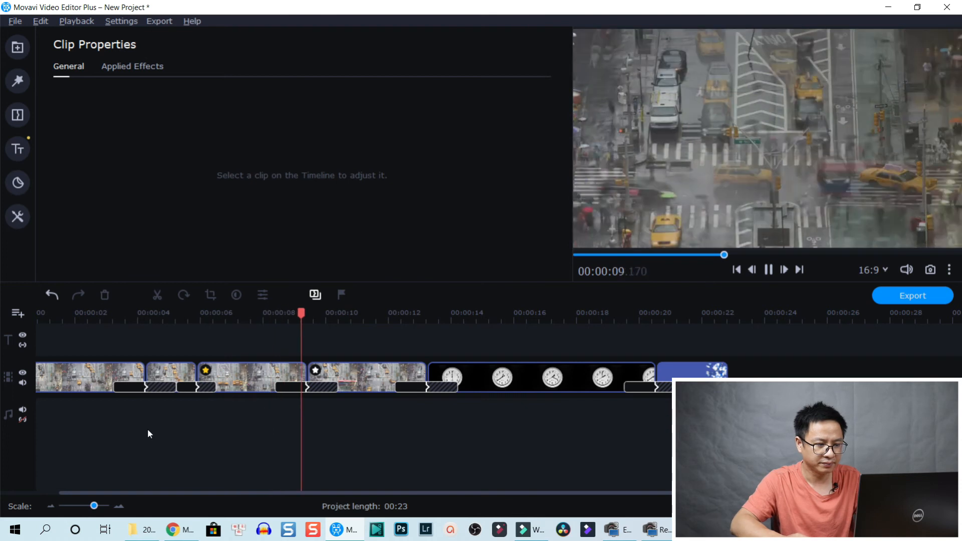
key(space)
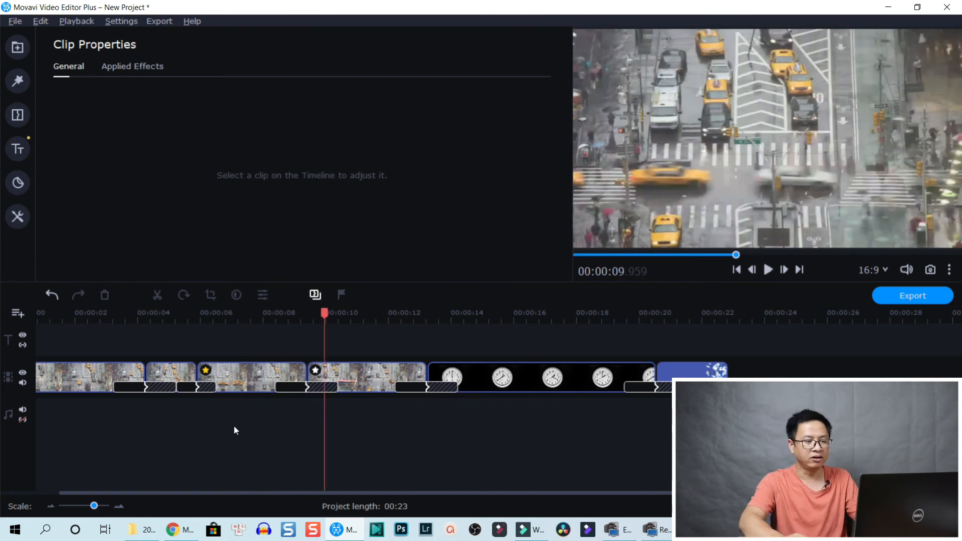
Review the style, duration and fill options of the transition between the third and fourth City segments.
right_click(295, 390)
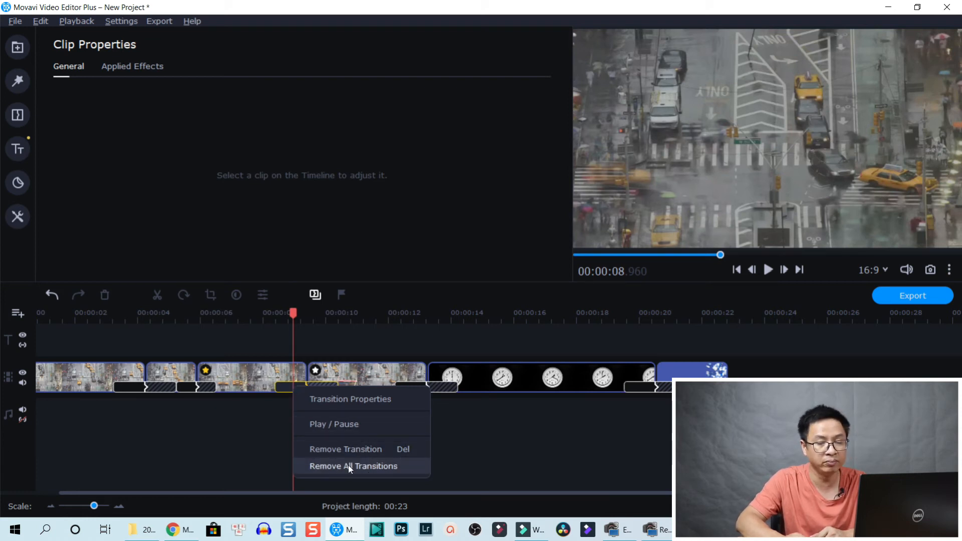
click(344, 404)
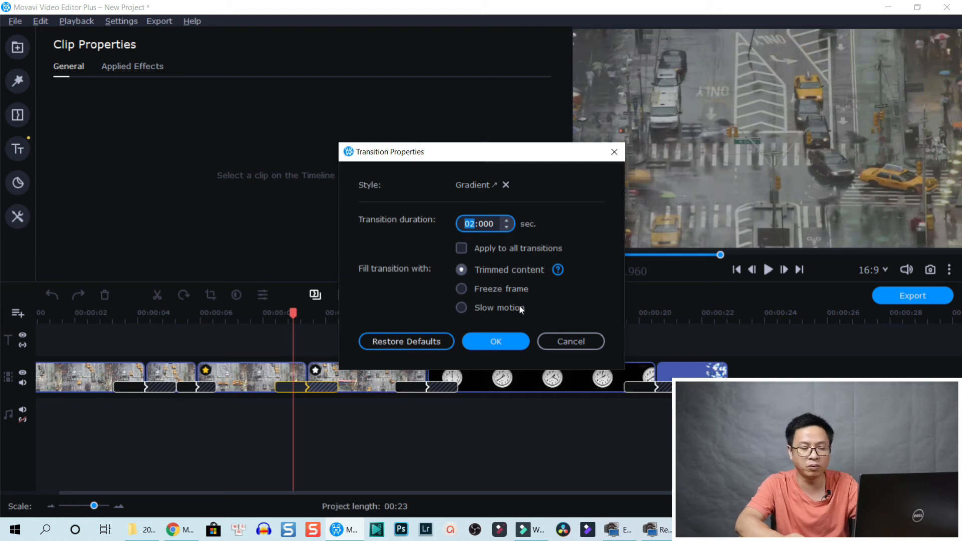
click(506, 341)
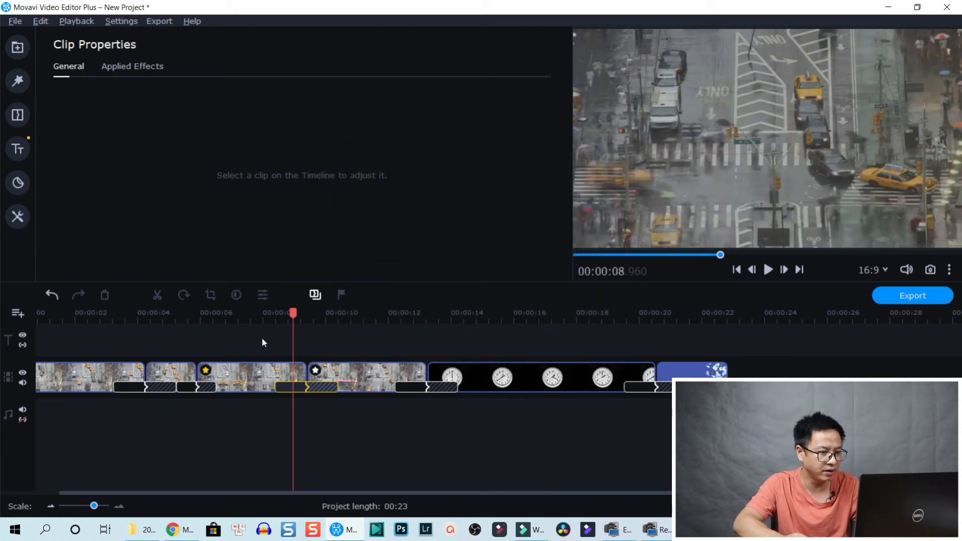
Add the Action Movie track from the Music collection to the audio track.
click(263, 324)
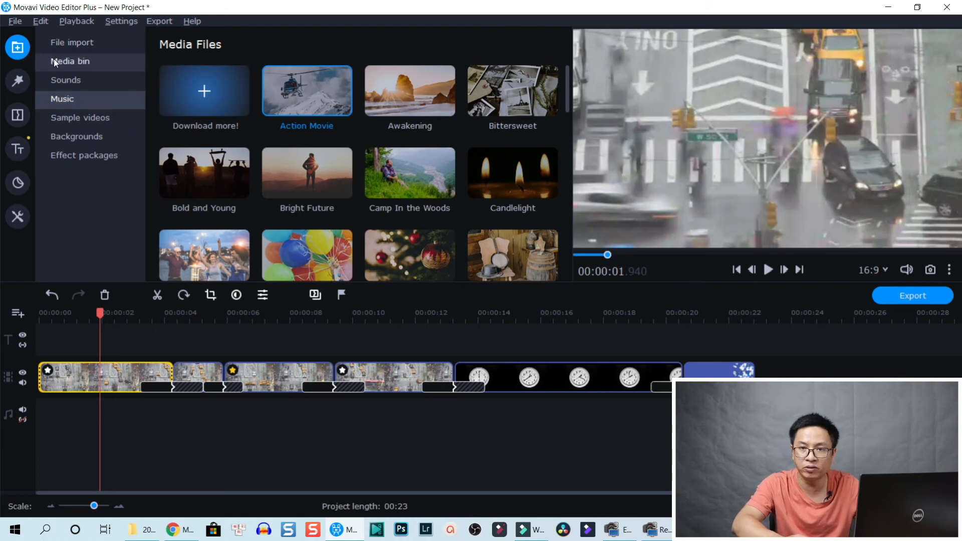
click(338, 107)
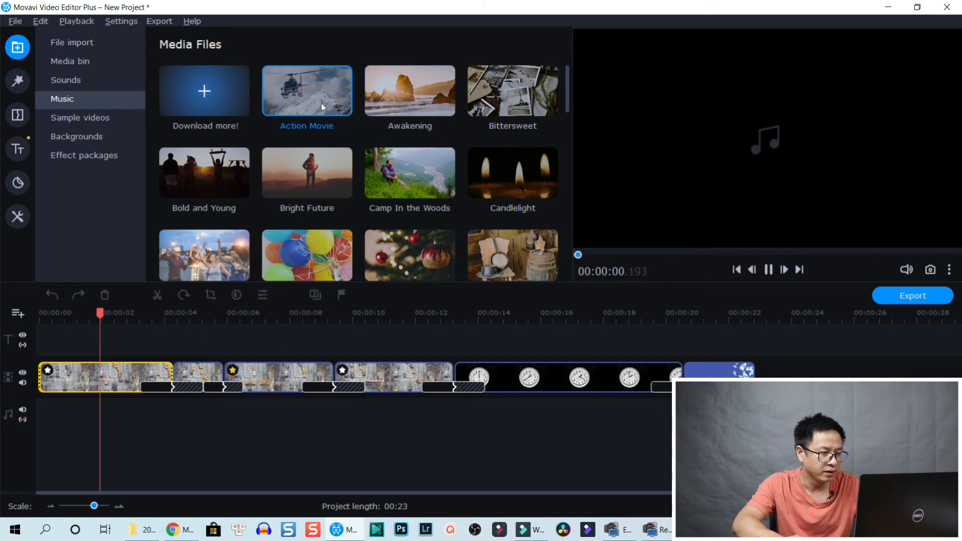
double_click(321, 104)
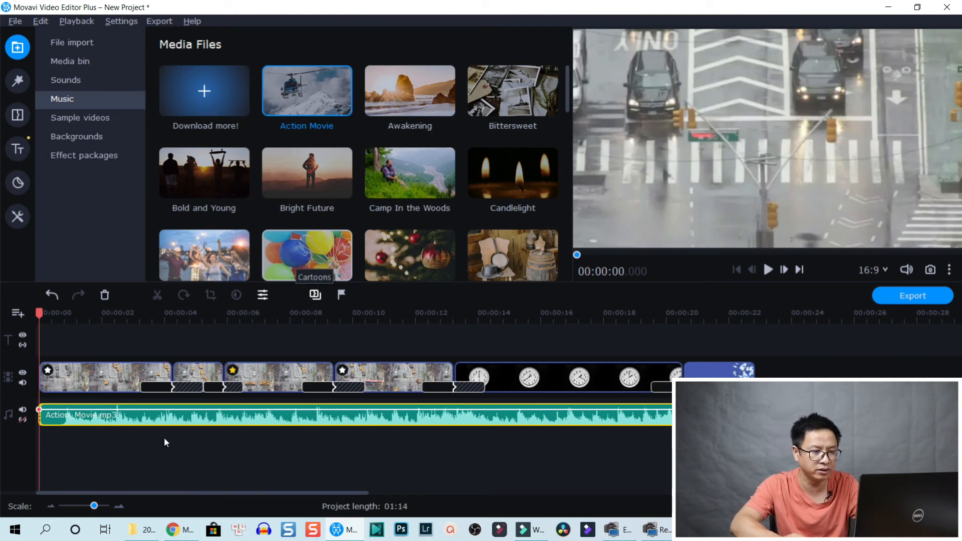
Add a volume point to the Action Movie music clip at about 2.5 seconds.
click(117, 421)
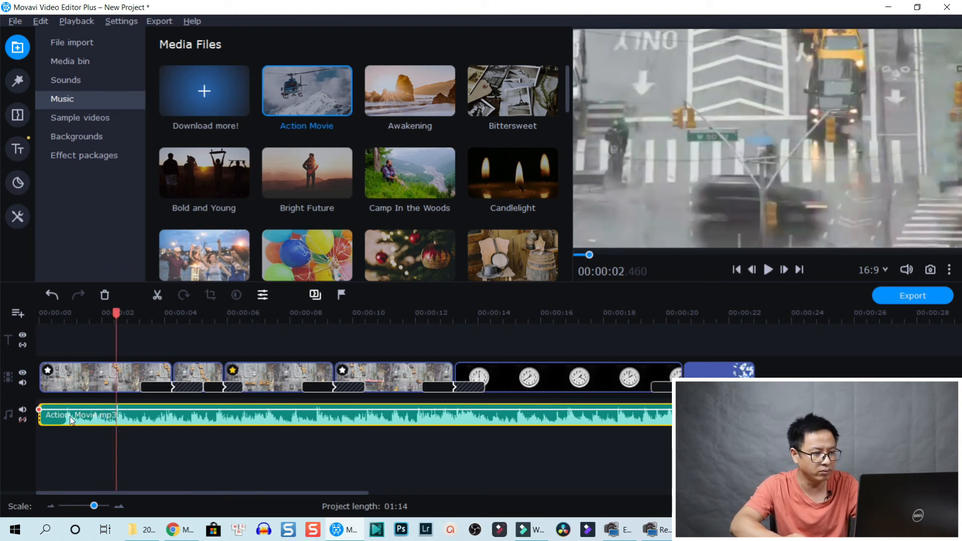
click(71, 410)
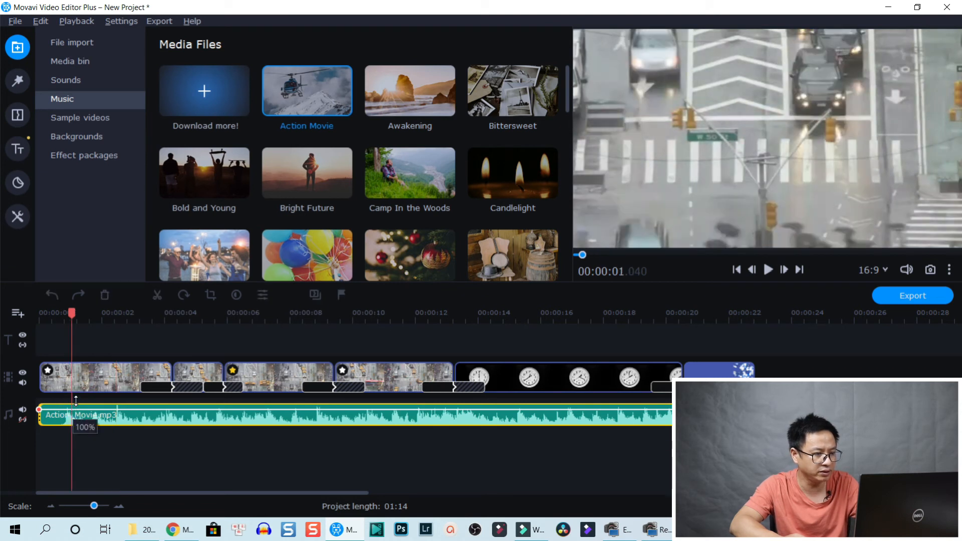
click(80, 405)
click(78, 410)
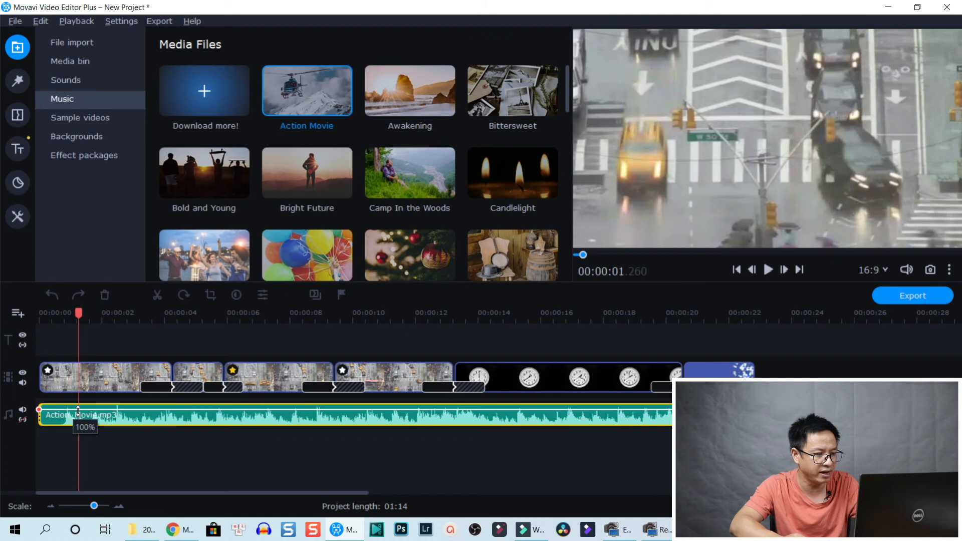
drag(78, 411, 95, 411)
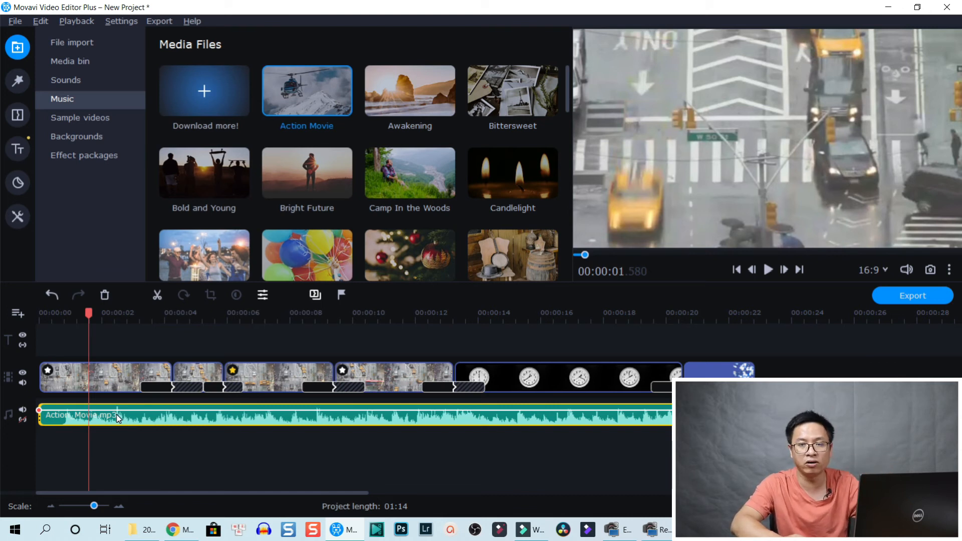
right_click(118, 419)
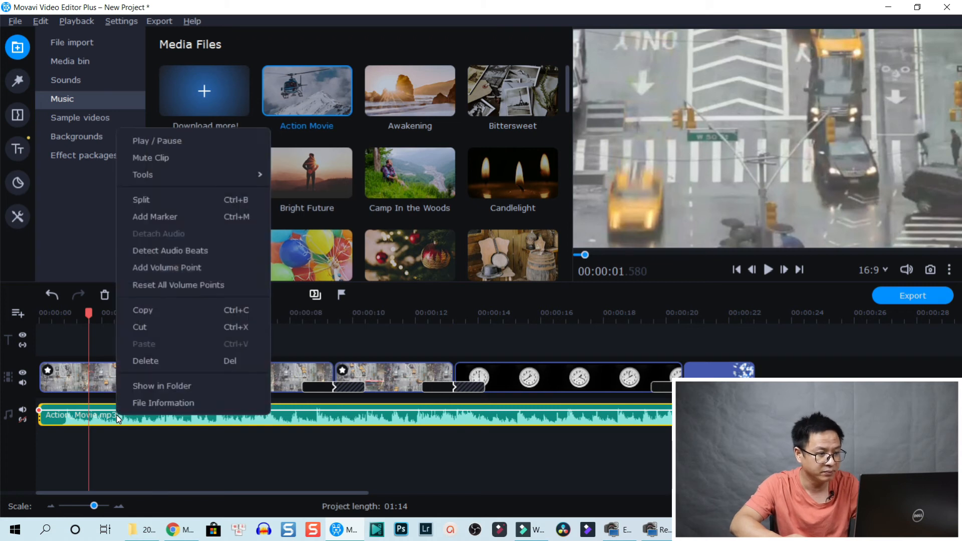
click(170, 269)
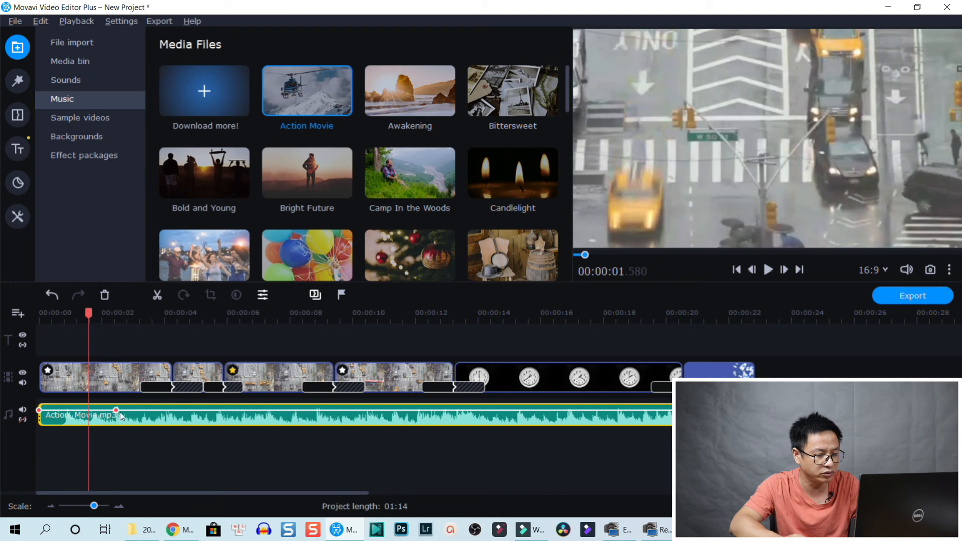
Add a second volume point to the music clip at about 4.7 seconds and lower the volume there.
click(188, 312)
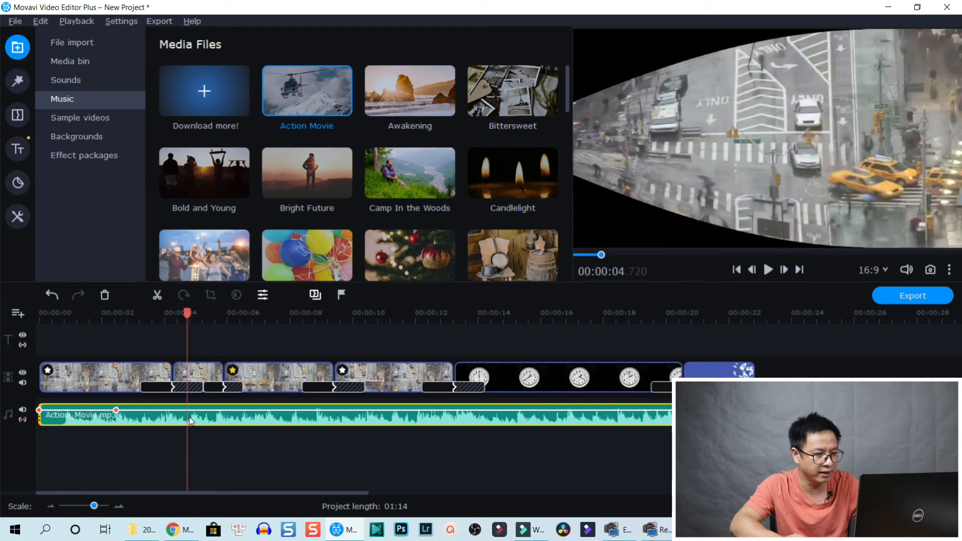
right_click(190, 420)
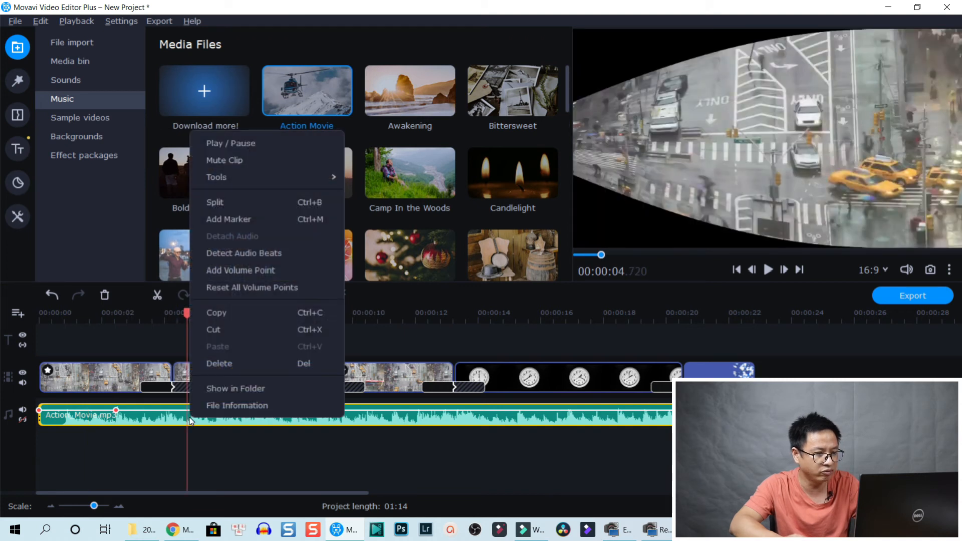
click(241, 271)
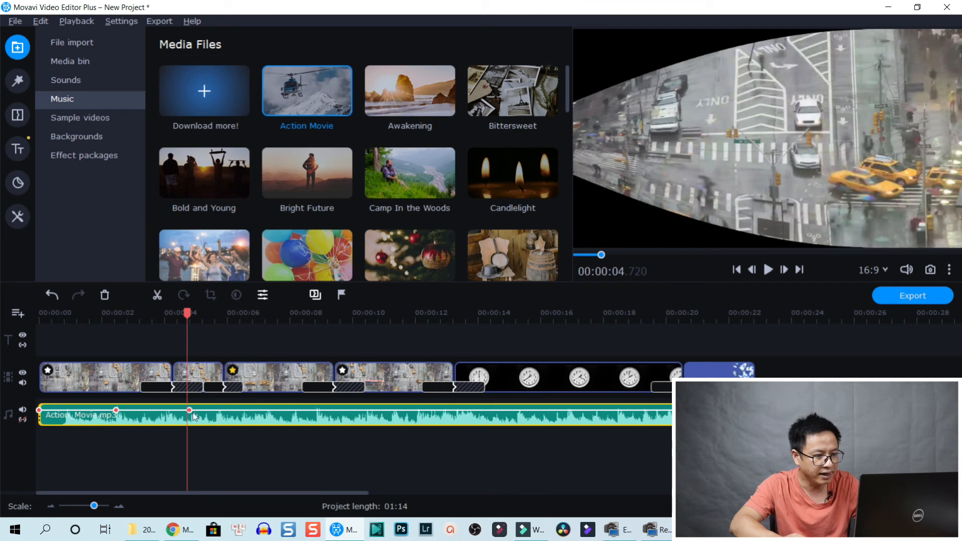
drag(189, 410, 188, 416)
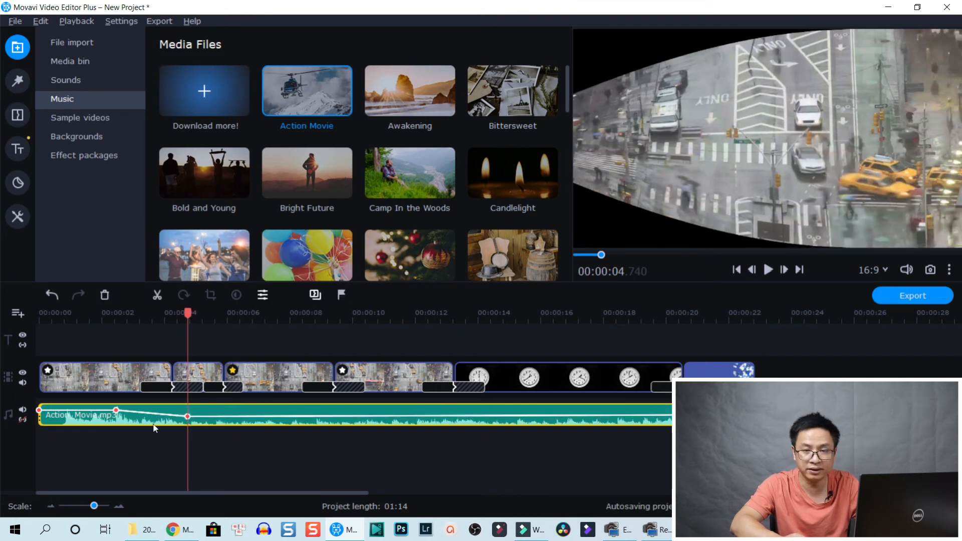
Add a third volume point to the music clip at about 7.2 seconds and raise the volume there.
click(241, 323)
click(265, 417)
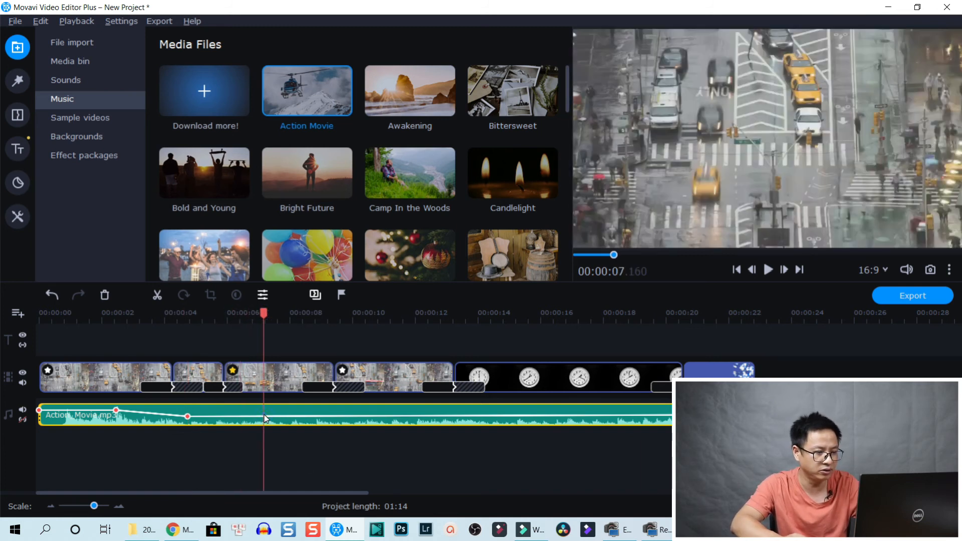
right_click(265, 418)
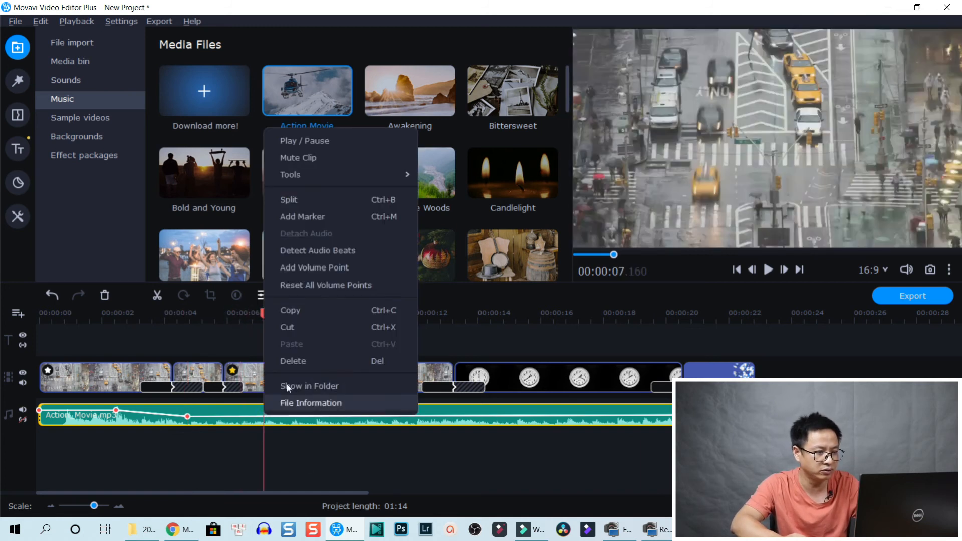
click(309, 268)
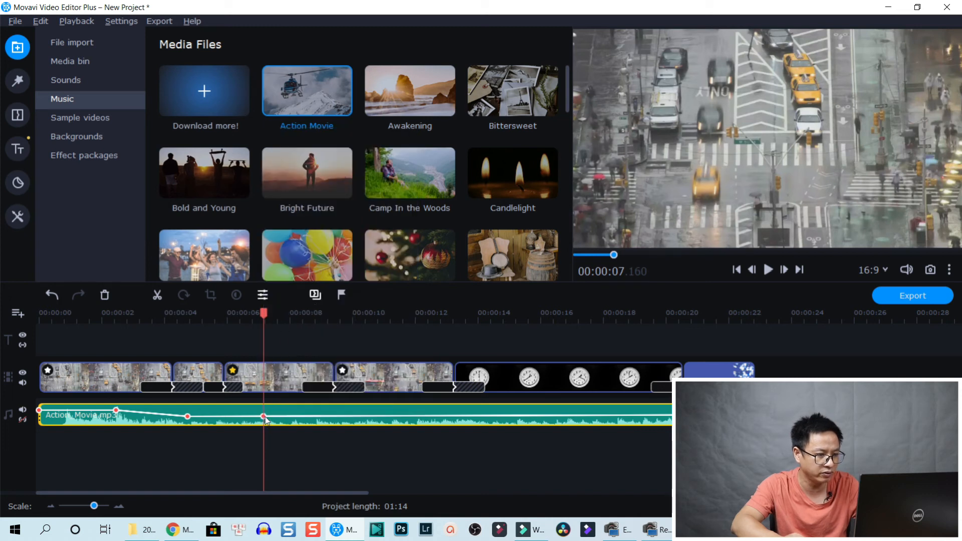
drag(265, 417, 267, 410)
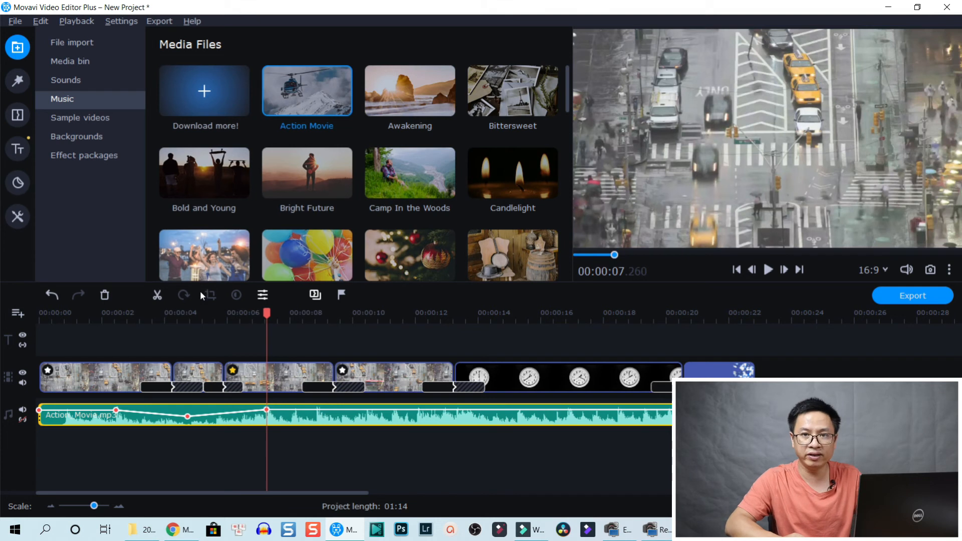
Apply Noise Removal to the Action Movie music clip with noise suppression at 40%.
click(102, 425)
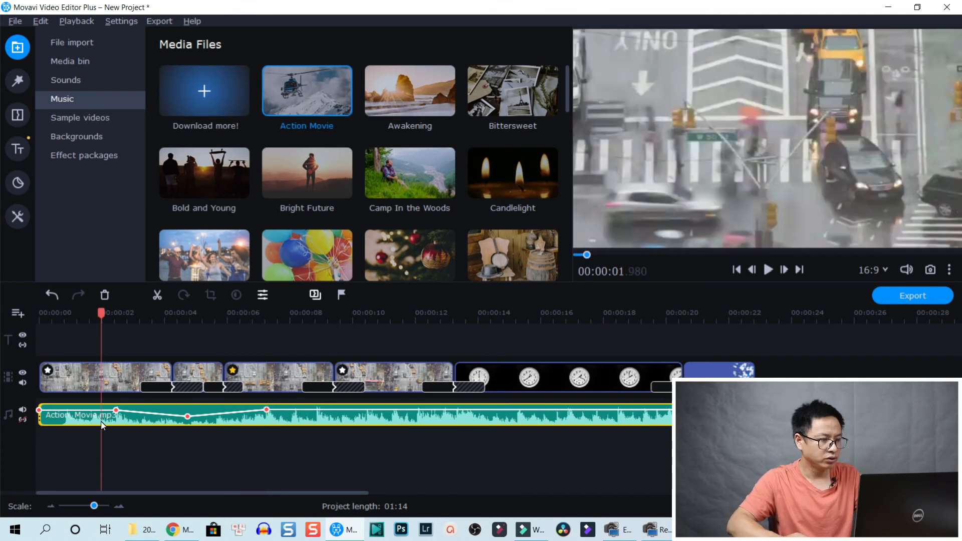
click(137, 426)
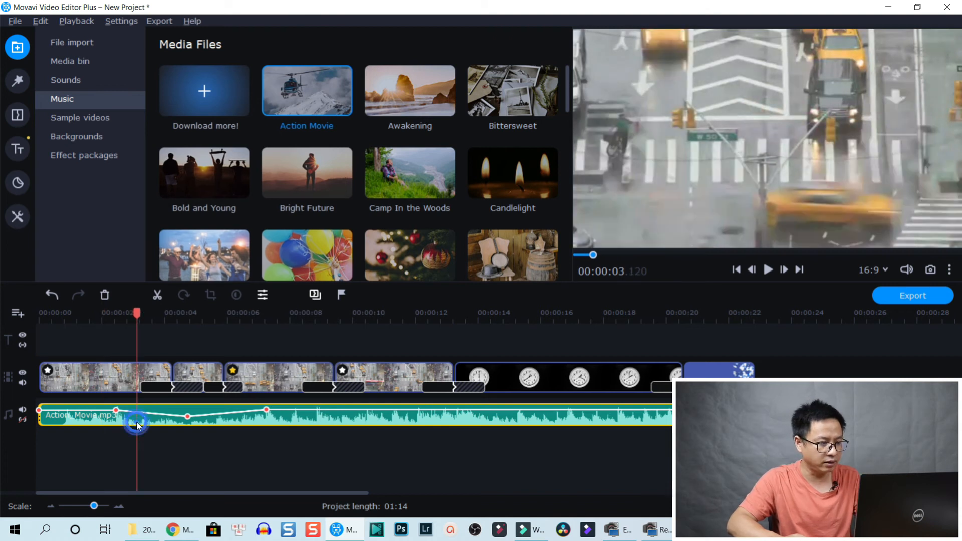
click(86, 417)
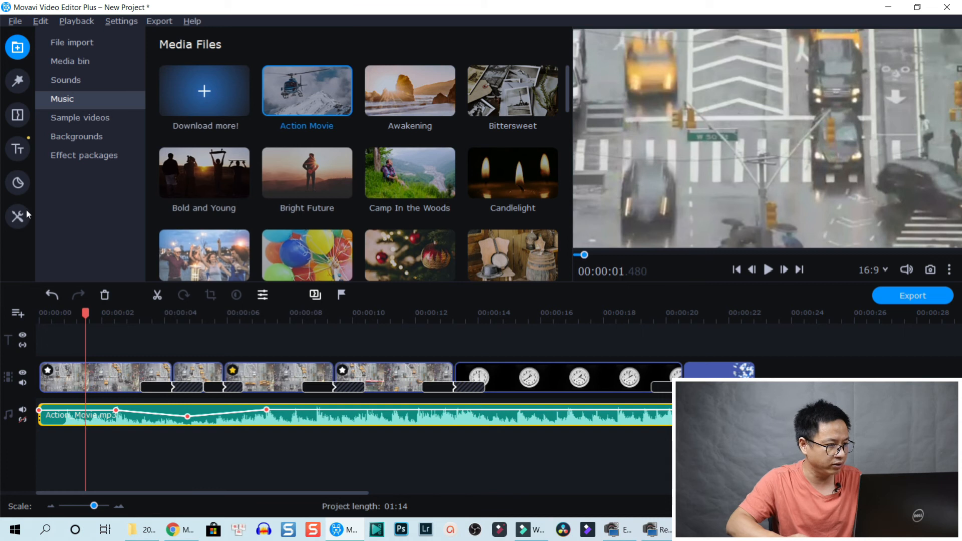
click(19, 221)
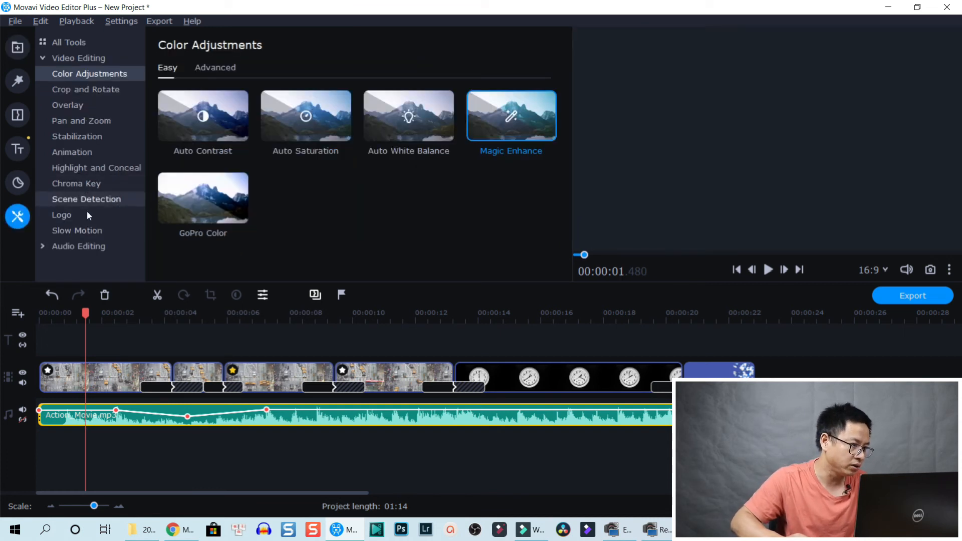
click(43, 247)
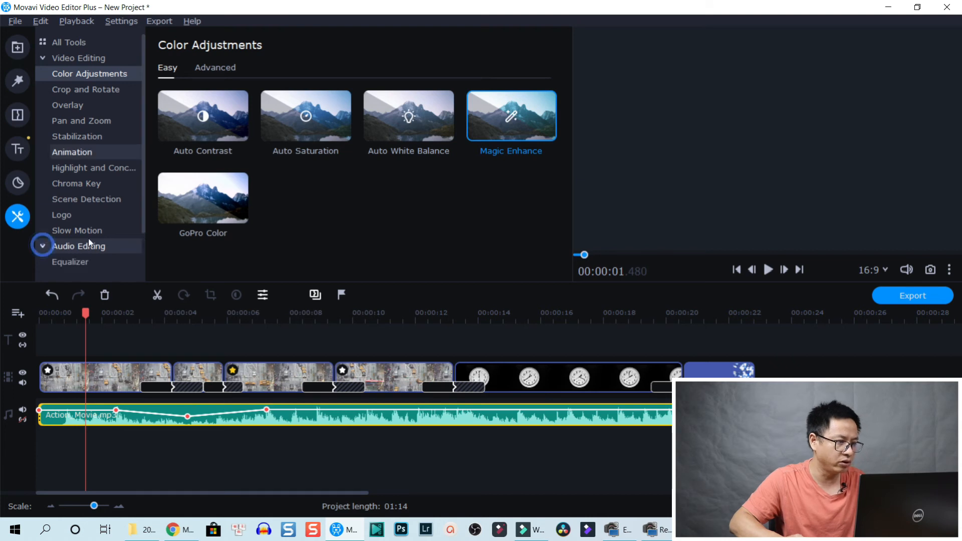
scroll(102, 233, down, 1)
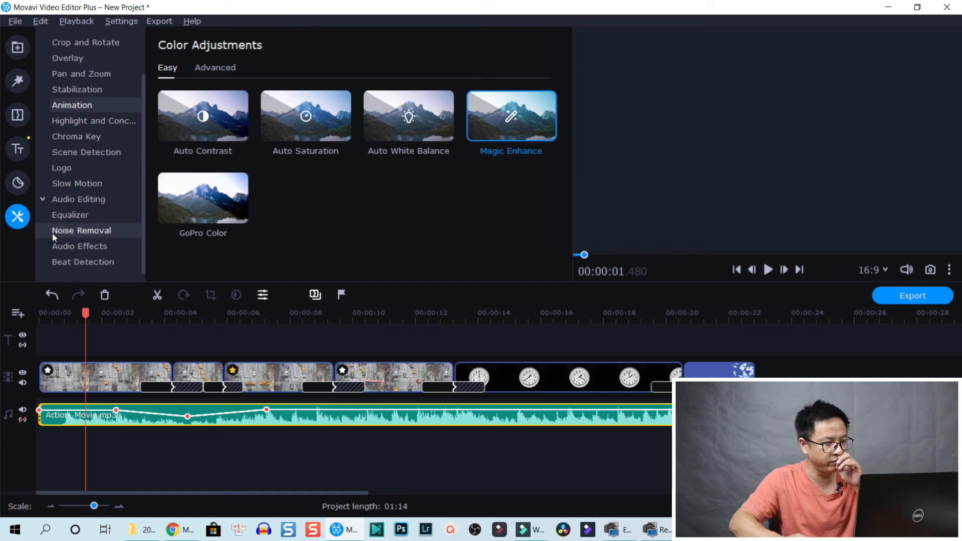
click(83, 230)
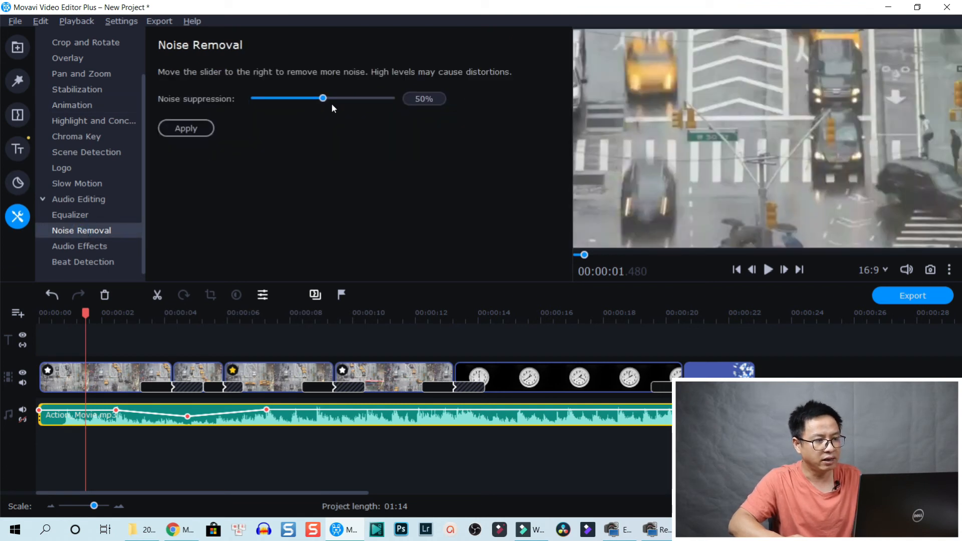
drag(322, 98, 348, 96)
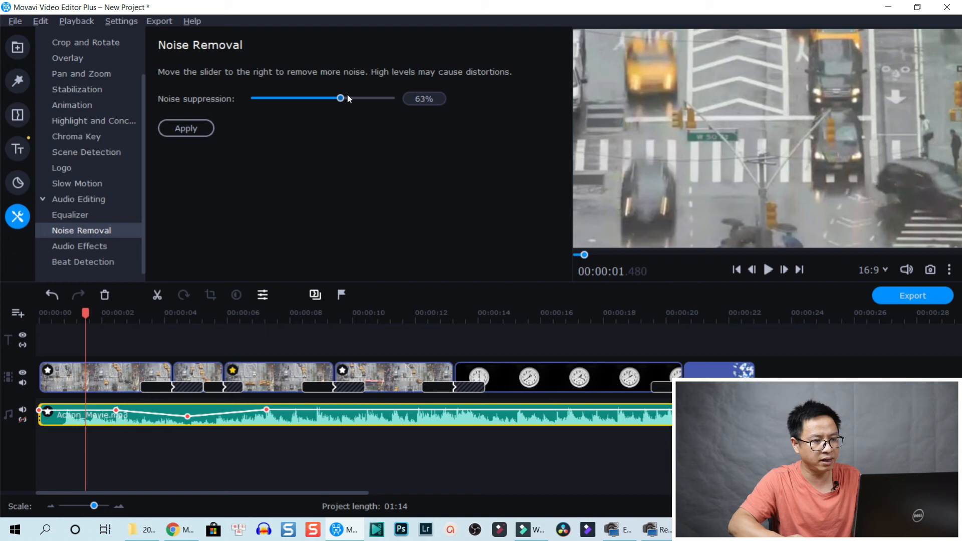
click(347, 97)
click(308, 99)
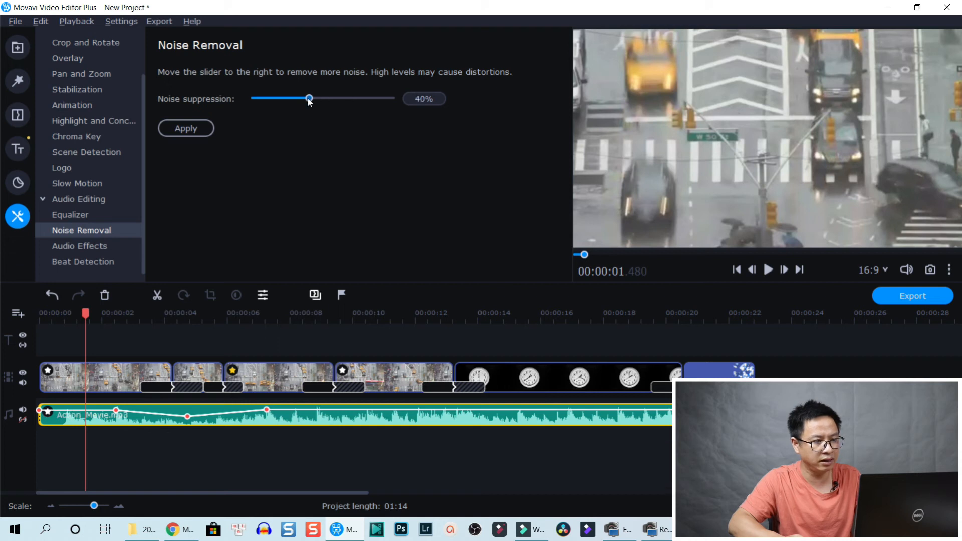
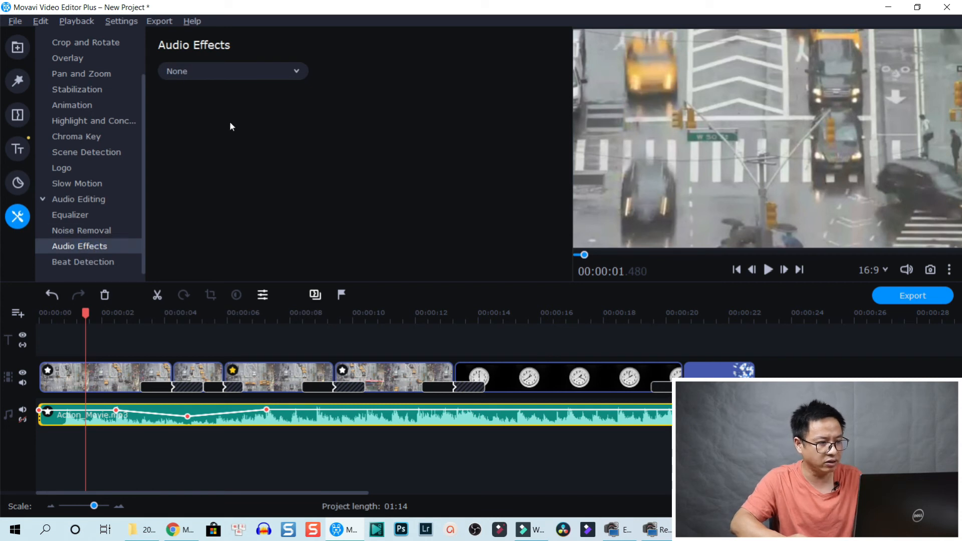
Check the list of available audio effects and run beat detection on the Action Movie music clip.
click(281, 71)
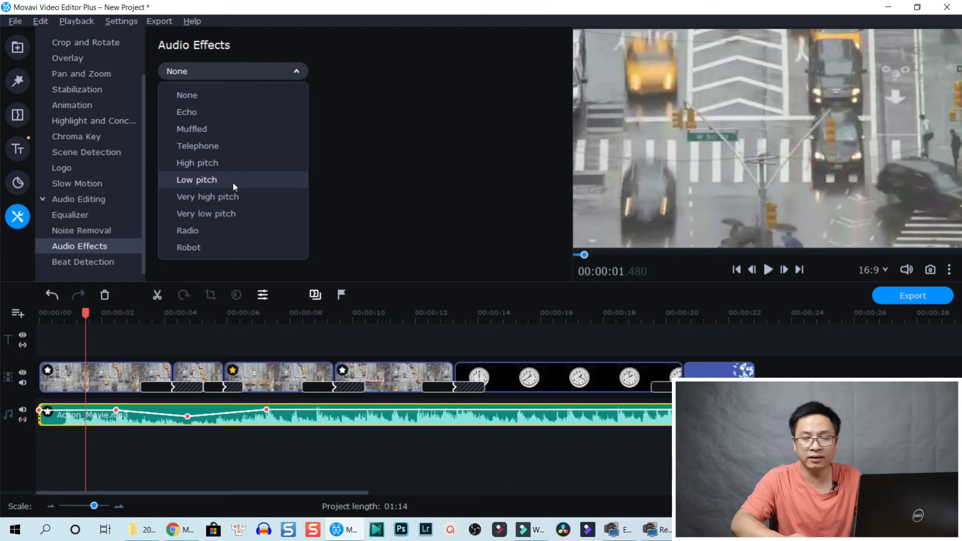
click(77, 261)
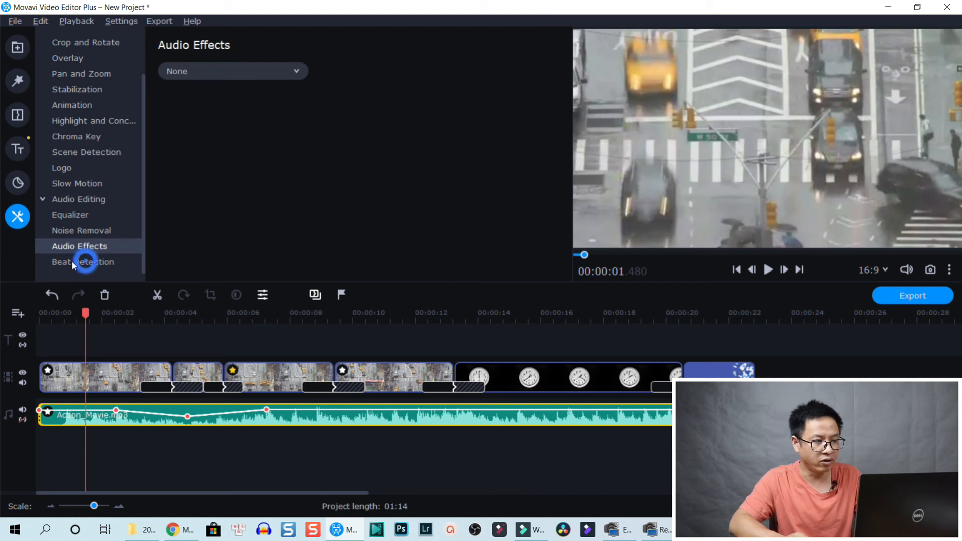
click(71, 262)
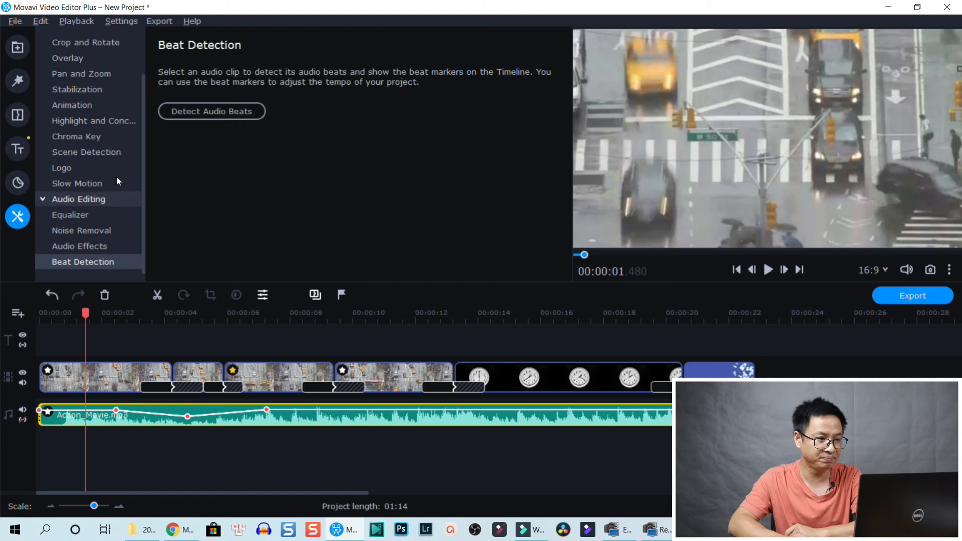
click(221, 112)
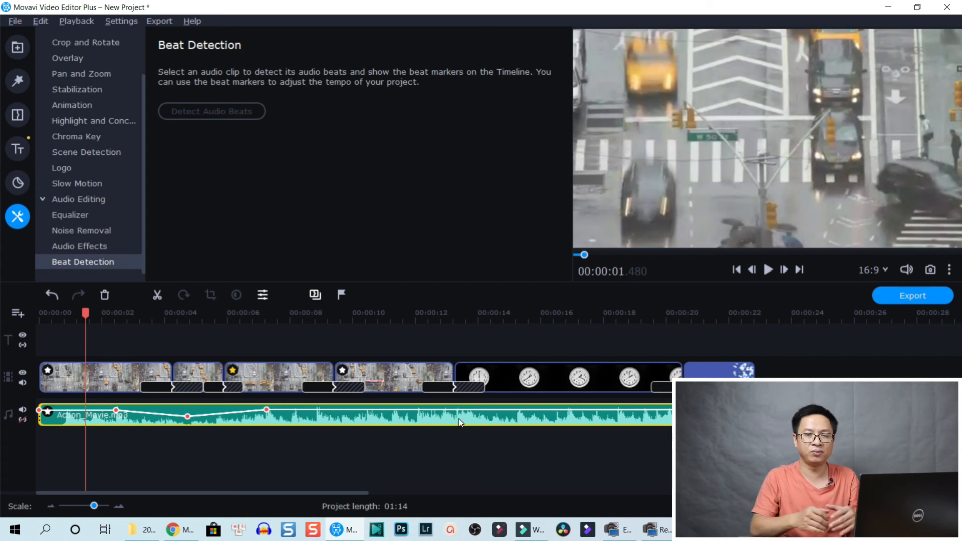
Look at the Animation and Chroma Key tools in the video editing tools.
click(66, 199)
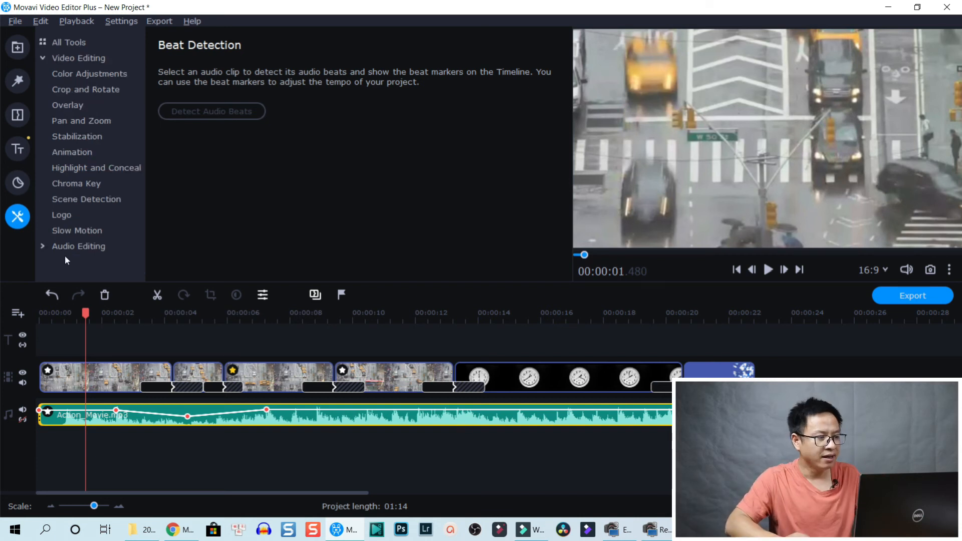
click(77, 182)
click(73, 152)
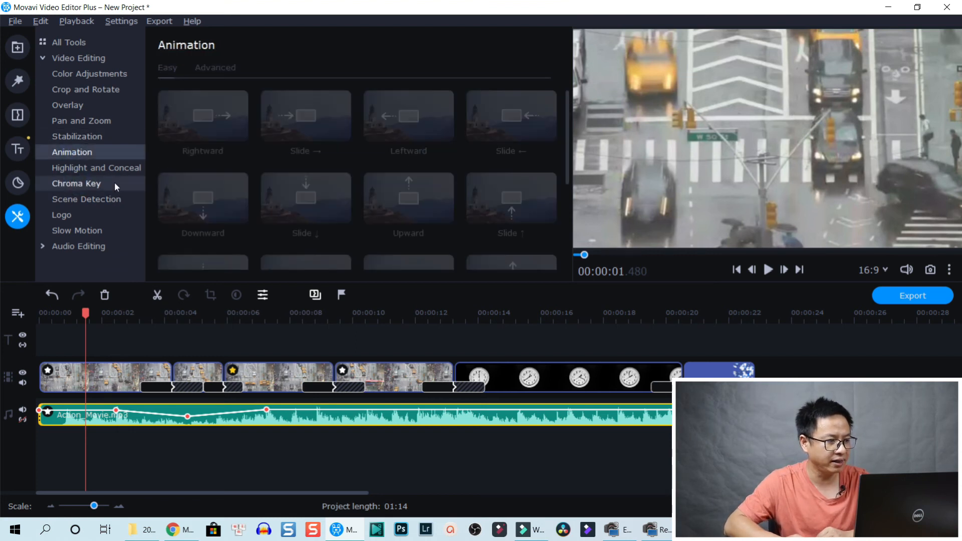
click(95, 184)
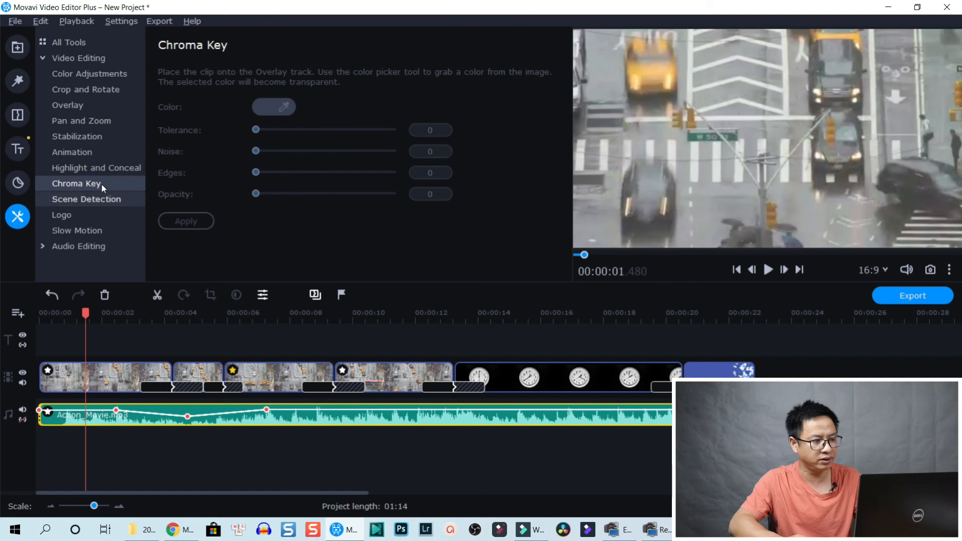
Delete all video and music clips from the timeline.
click(372, 461)
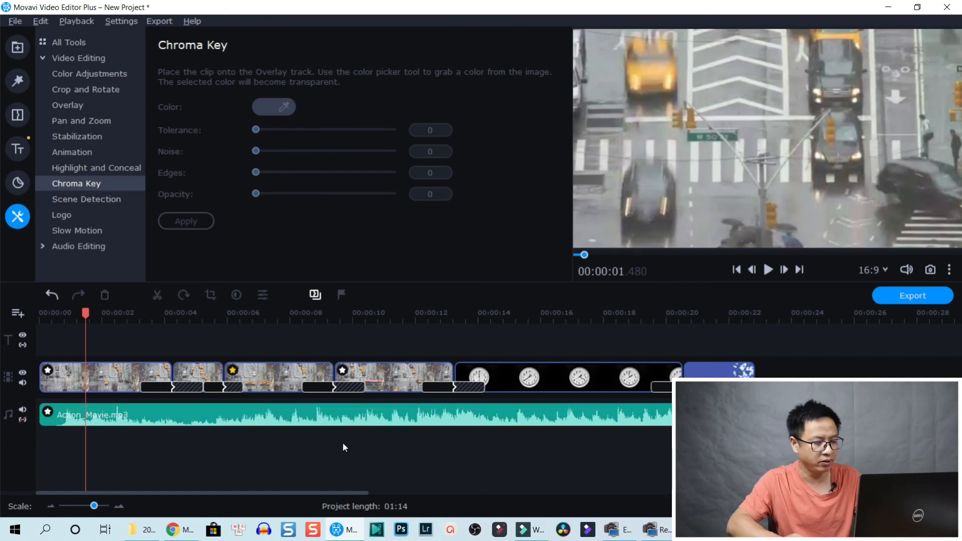
key(ctrl+a)
key(Delete)
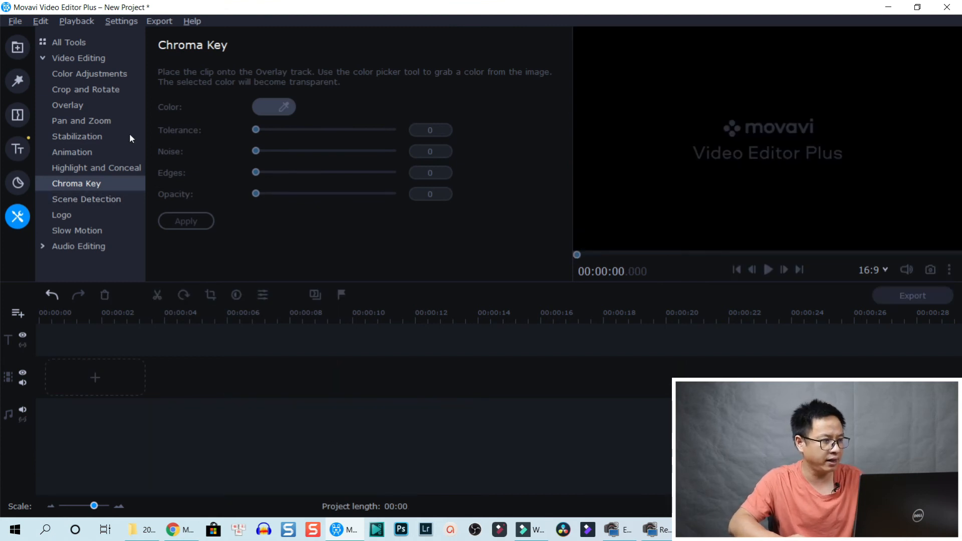
Append the project Movavi Plus Huong Dan.mepx and find its green-screen clips in the media bin.
click(27, 49)
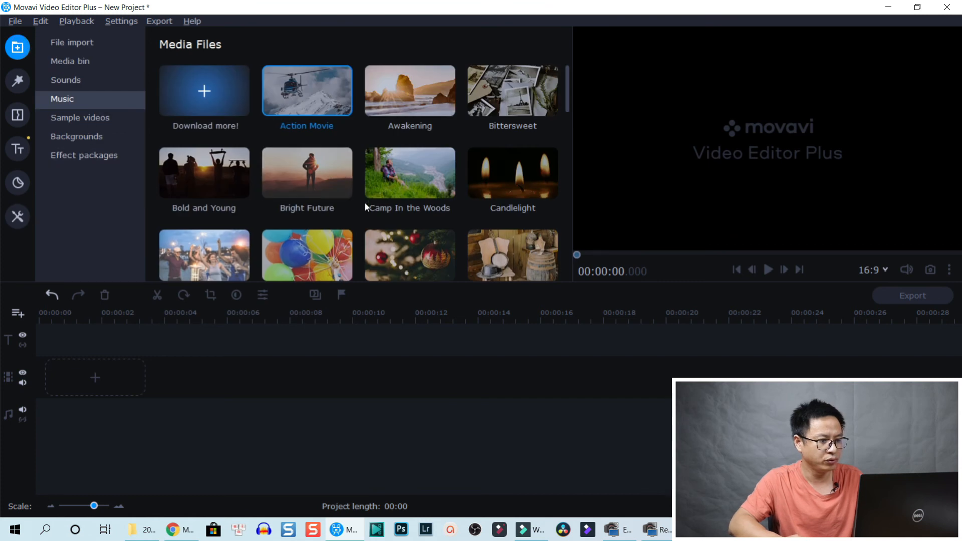
scroll(362, 204, down, 2)
click(15, 21)
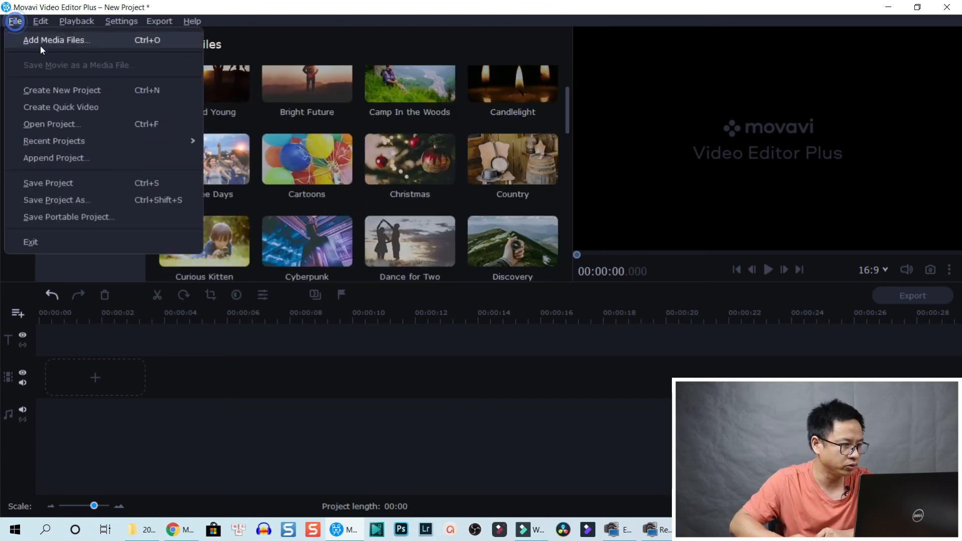
click(64, 157)
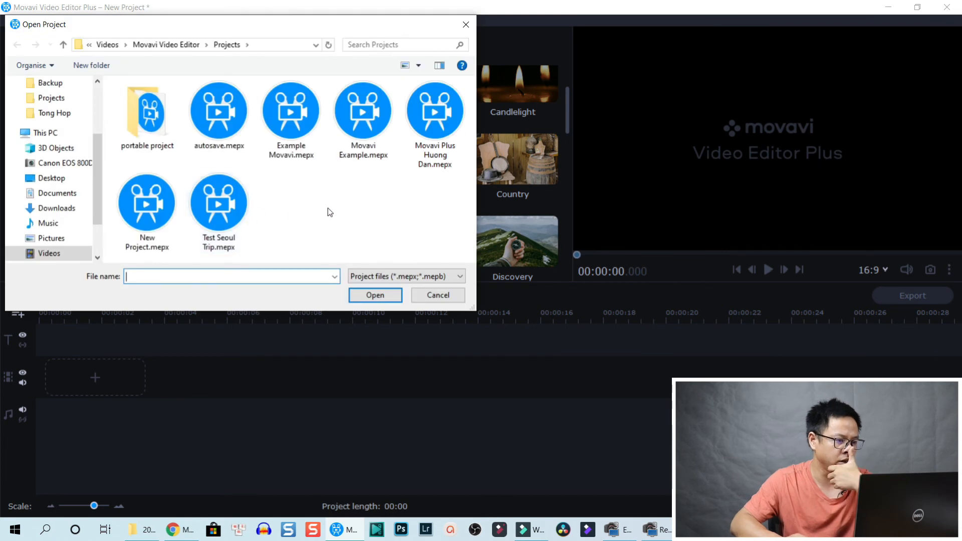
double_click(431, 136)
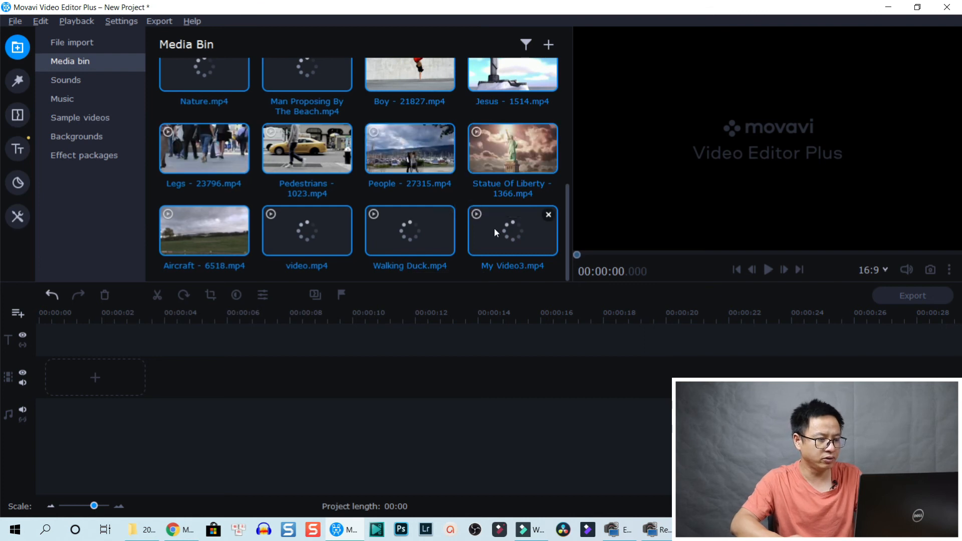
scroll(498, 237, up, 2)
scroll(498, 237, down, 2)
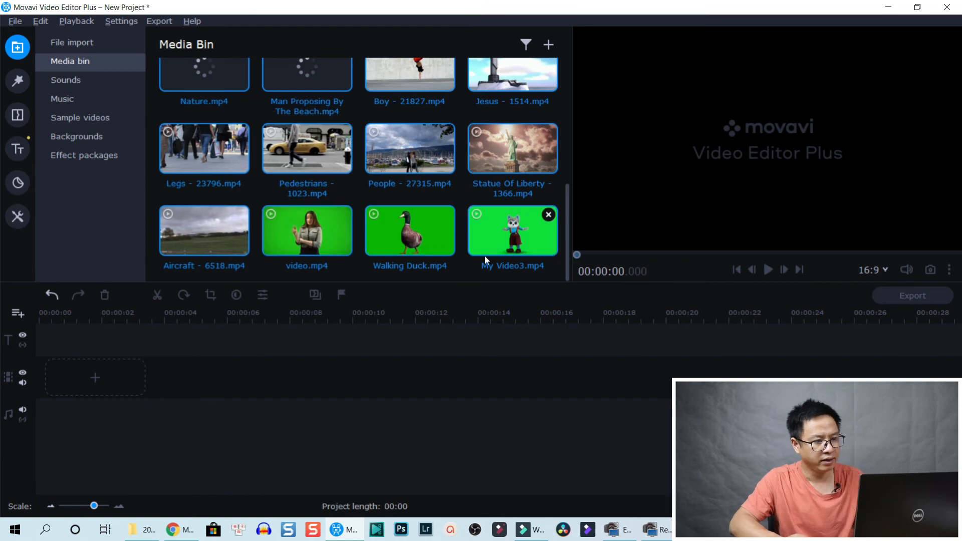
Add only the green-screen clip video.mp4 to the start of the empty video track.
drag(339, 251, 46, 369)
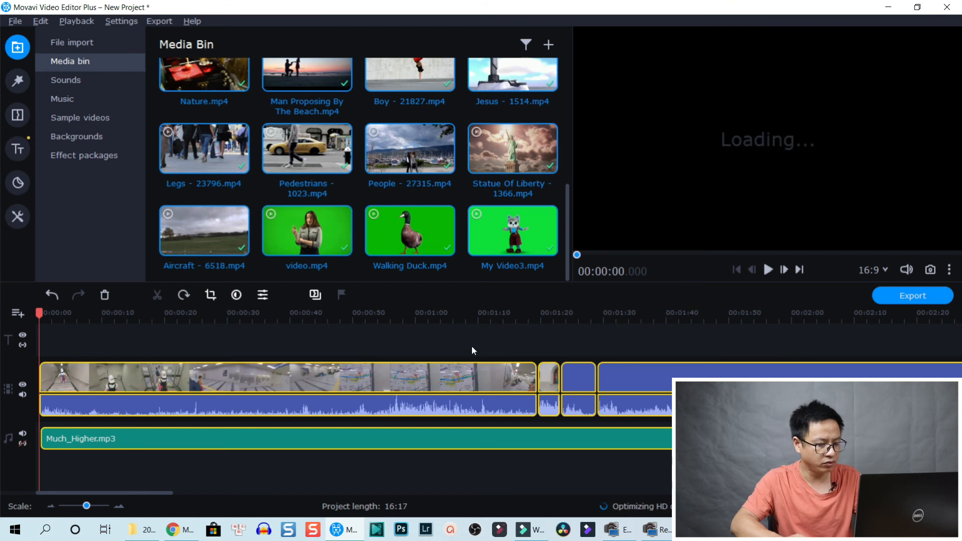
key(ctrl+z)
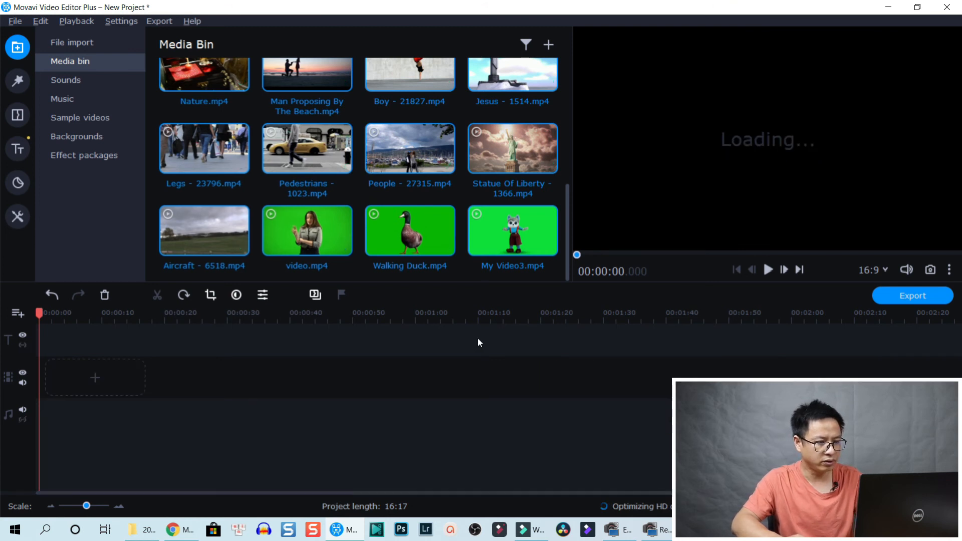
drag(303, 225, 58, 398)
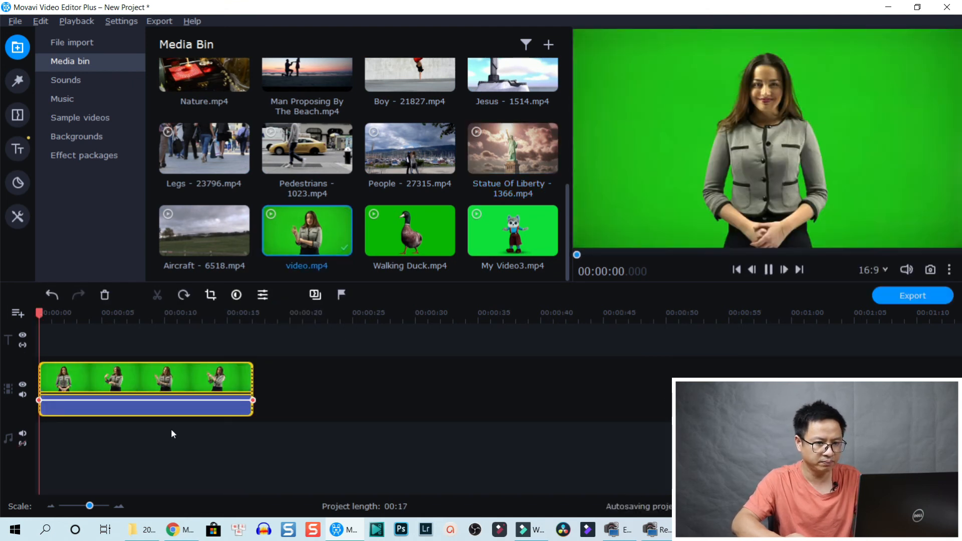
key(space)
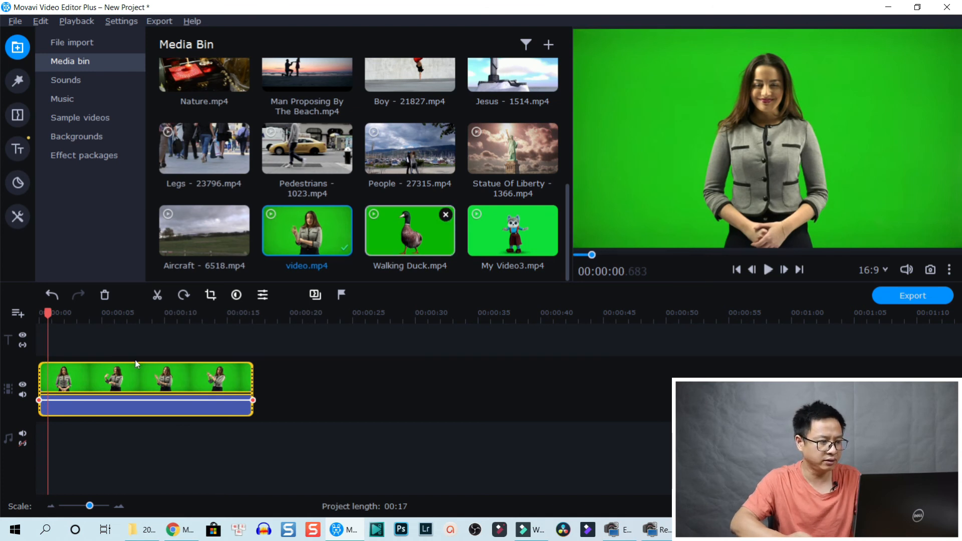
Make the green background of the video.mp4 clip transparent with Chroma Key, sampling the green beside the woman, and check another frame.
click(107, 381)
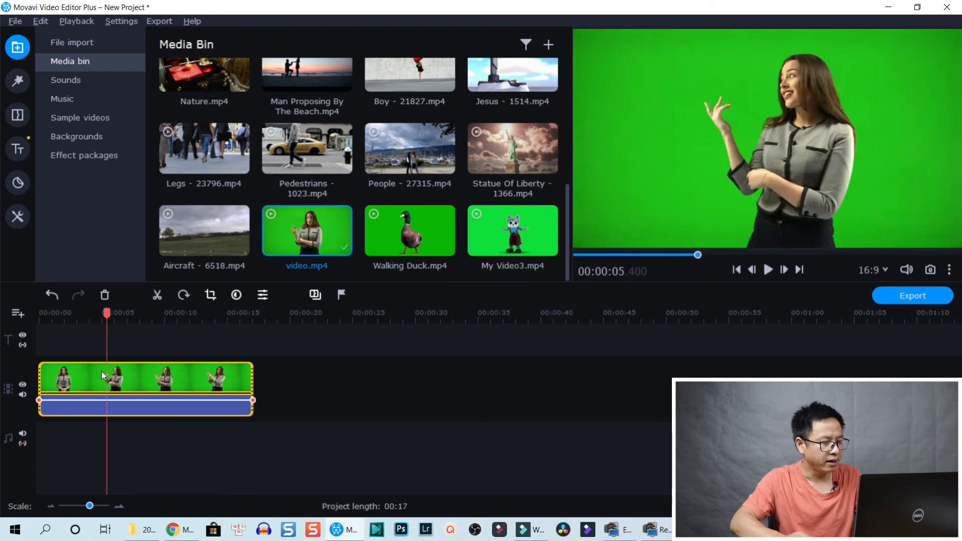
click(19, 213)
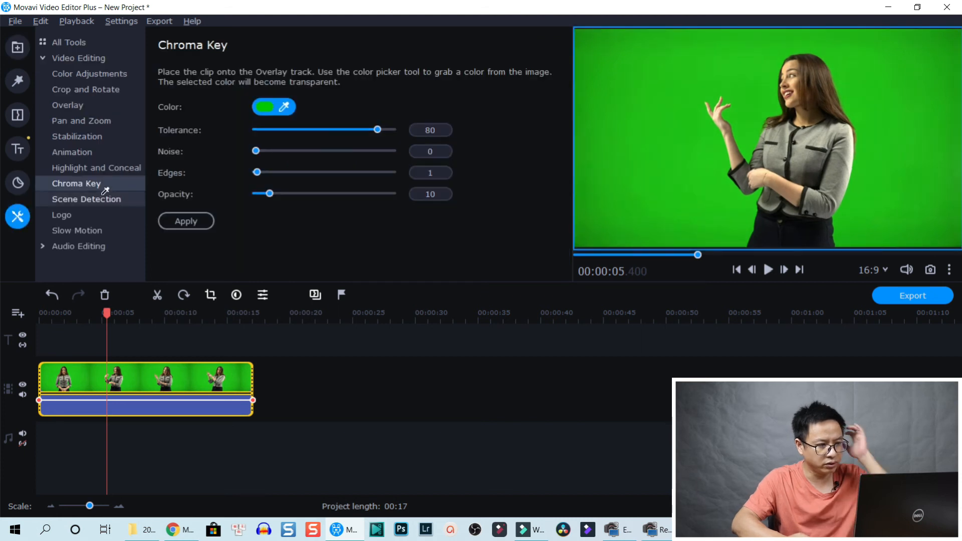
click(86, 187)
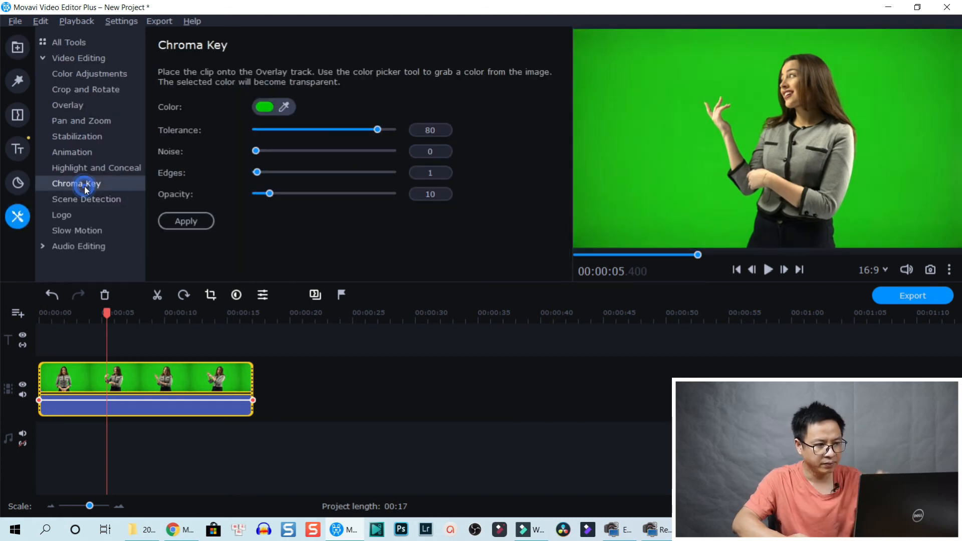
click(284, 110)
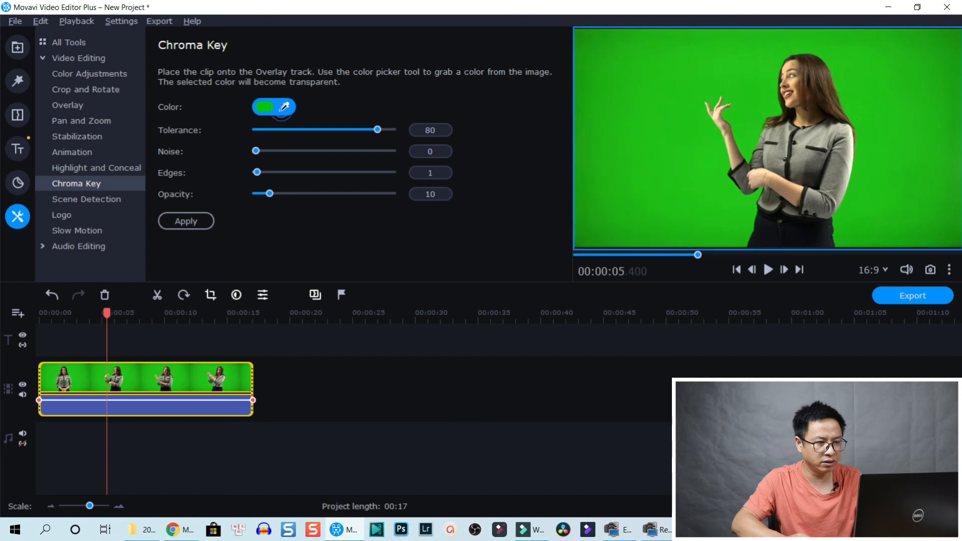
click(757, 100)
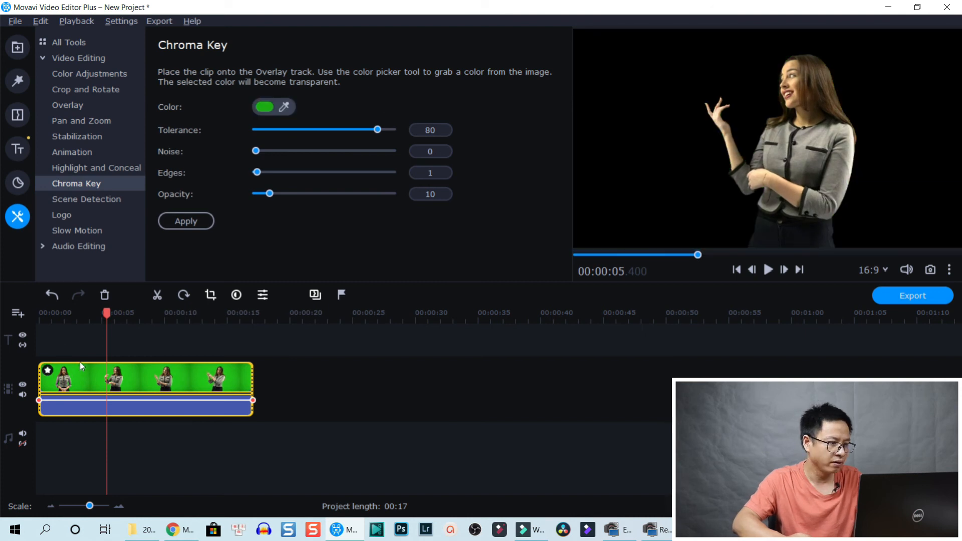
drag(28, 324, 141, 351)
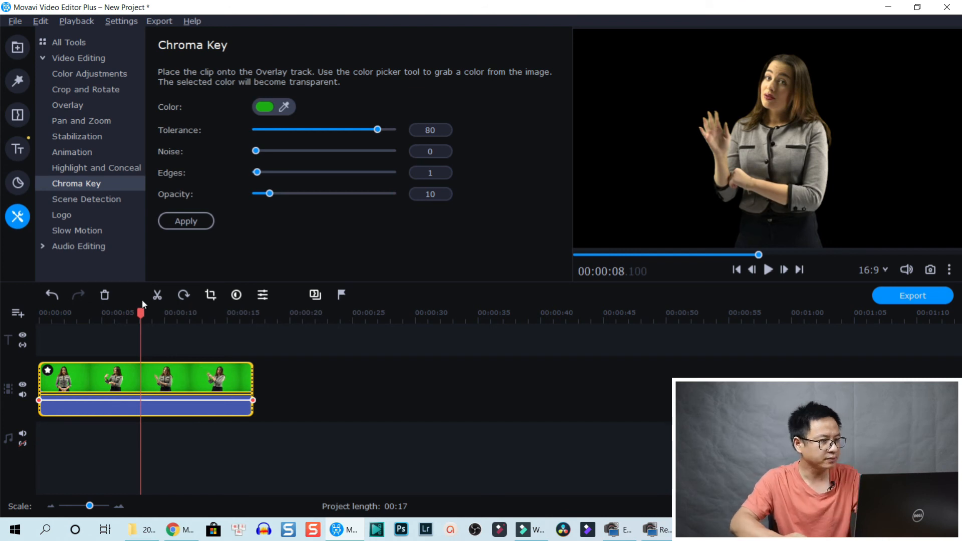
Place the Business background on the track beneath the keyed video.mp4 clip at the timeline start and preview the composite.
click(19, 51)
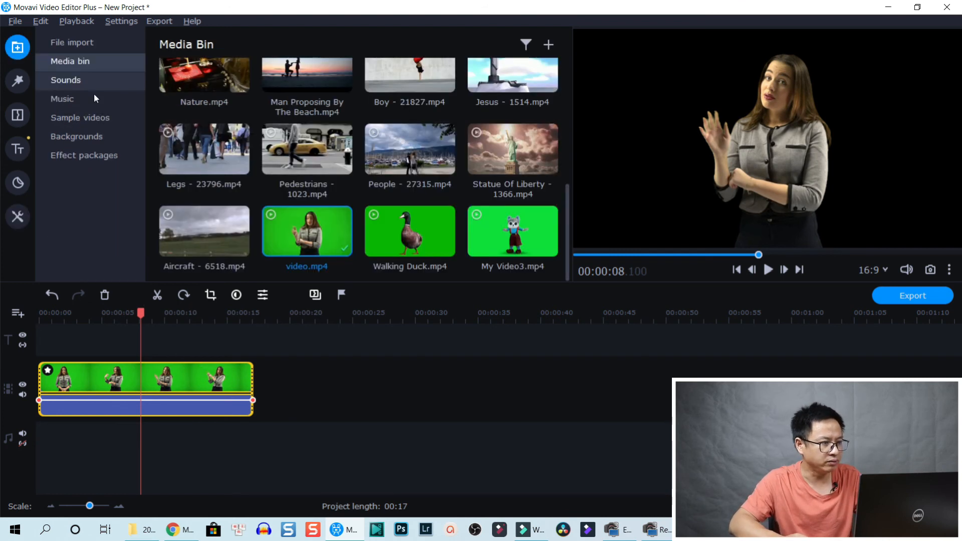
click(74, 136)
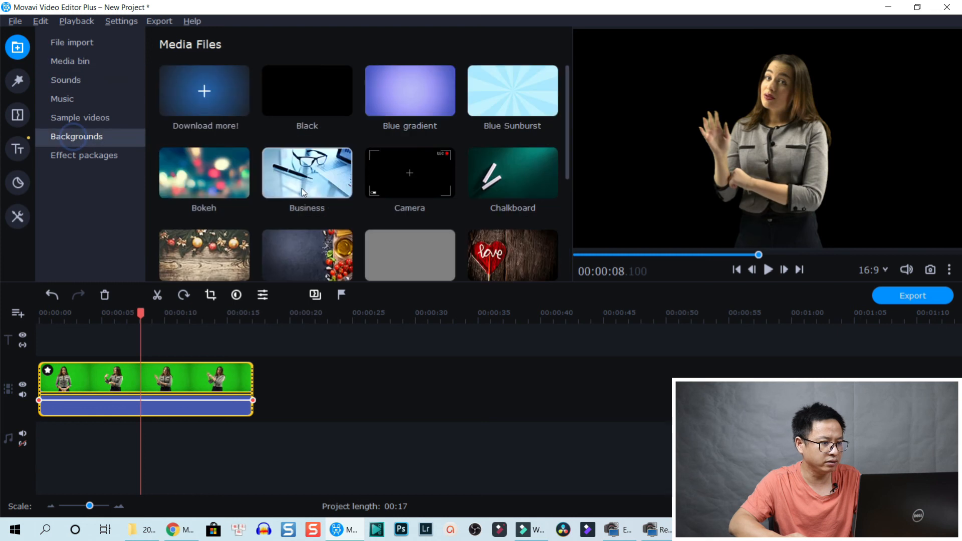
drag(301, 188, 65, 381)
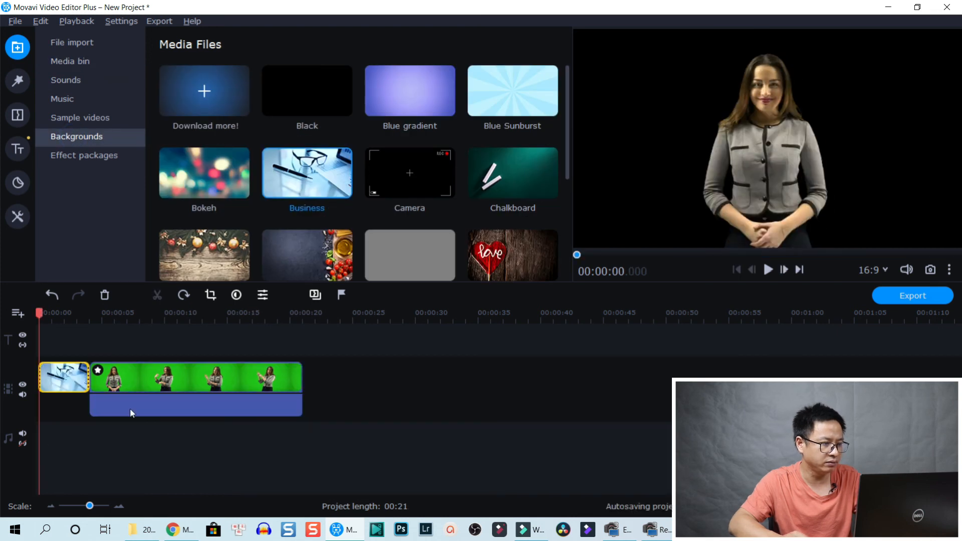
drag(131, 408, 101, 399)
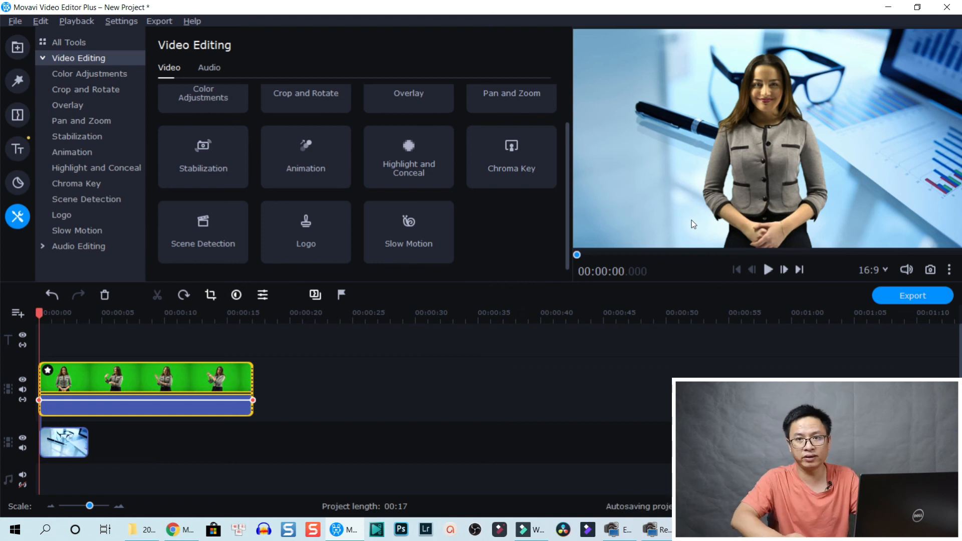
key(space)
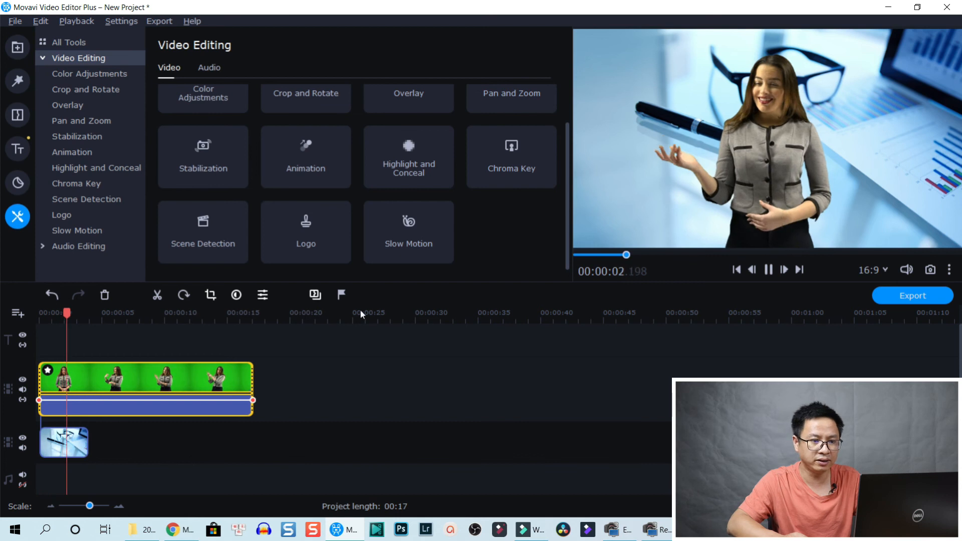
click(768, 270)
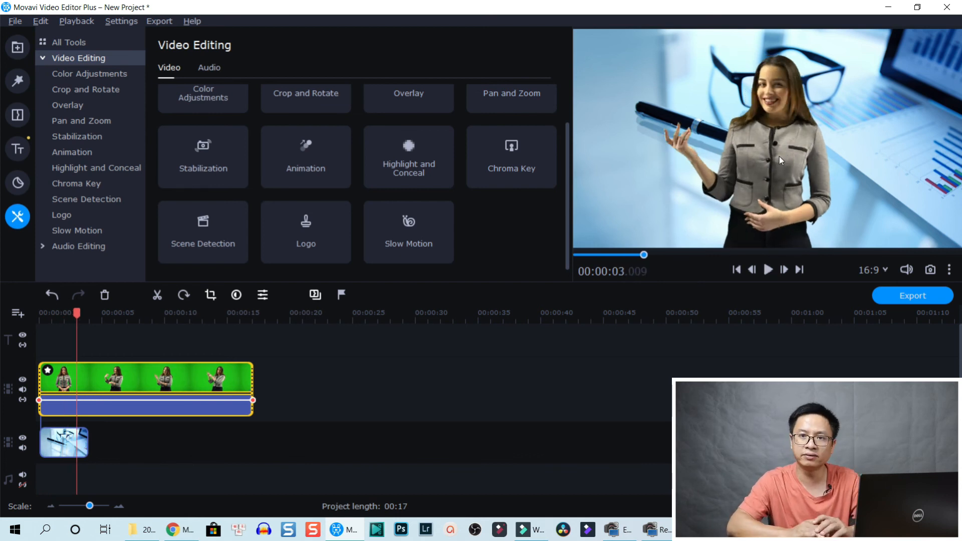
Clear the timeline by deleting the woman clip and the Business background together.
click(153, 459)
drag(149, 469, 73, 357)
key(Delete)
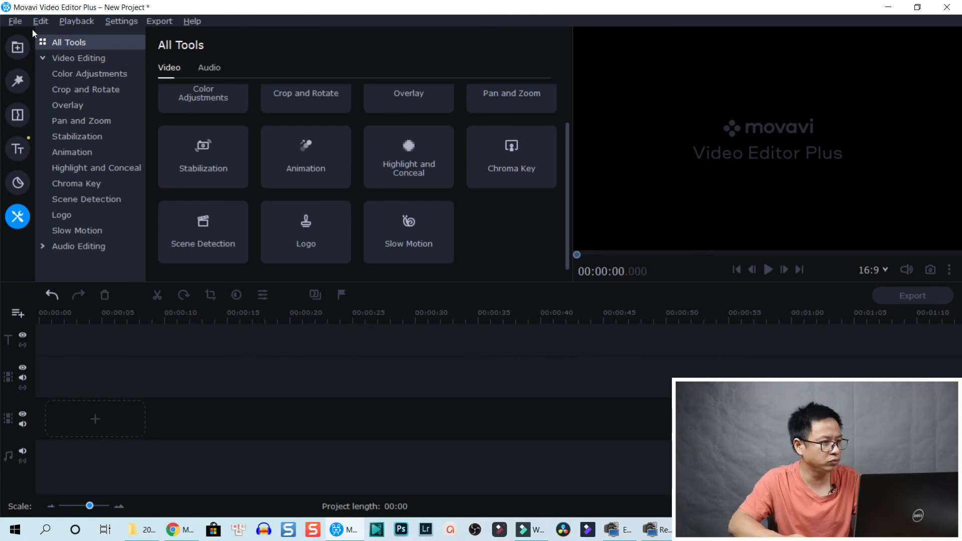
Add Pedestrians - 1023.mp4 from the media bin to the start of the main video track and preview it.
click(18, 47)
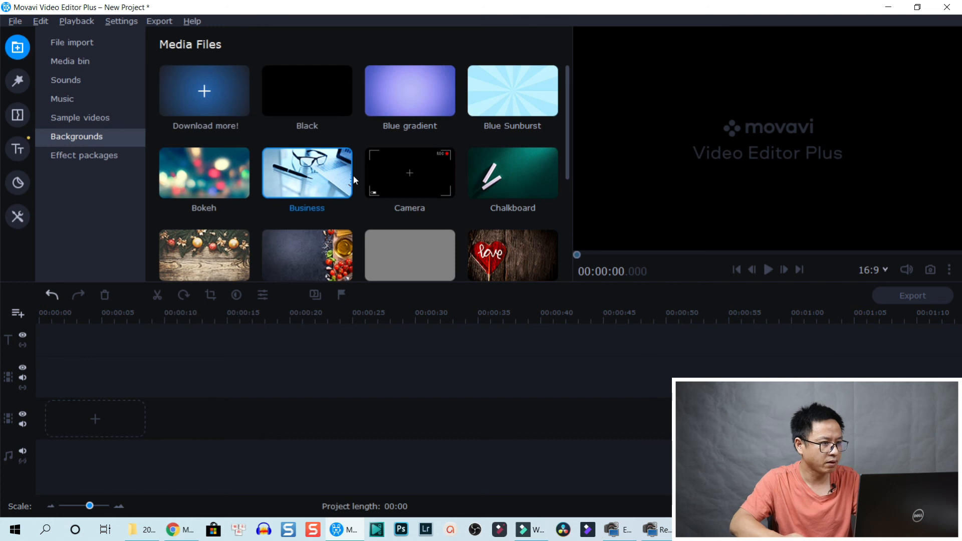
click(90, 62)
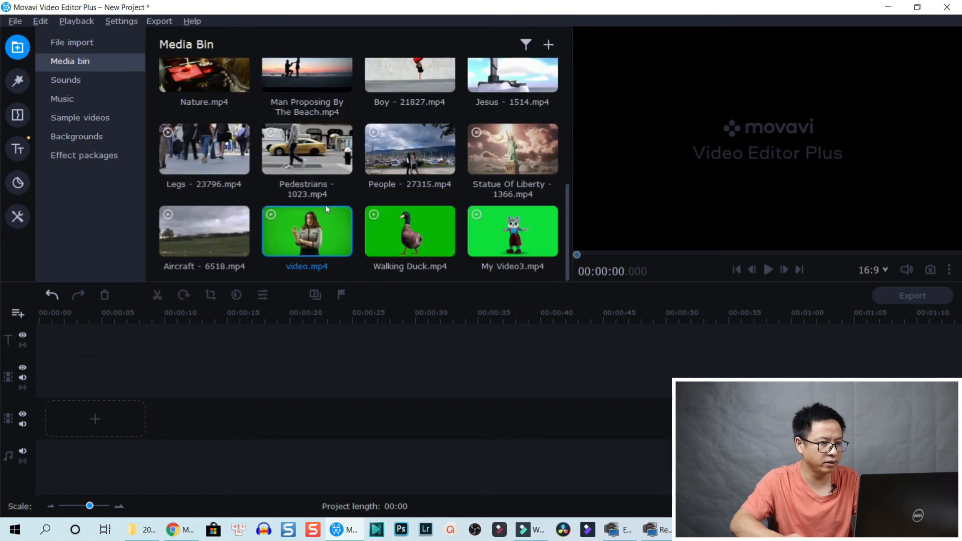
drag(316, 165, 43, 403)
key(space)
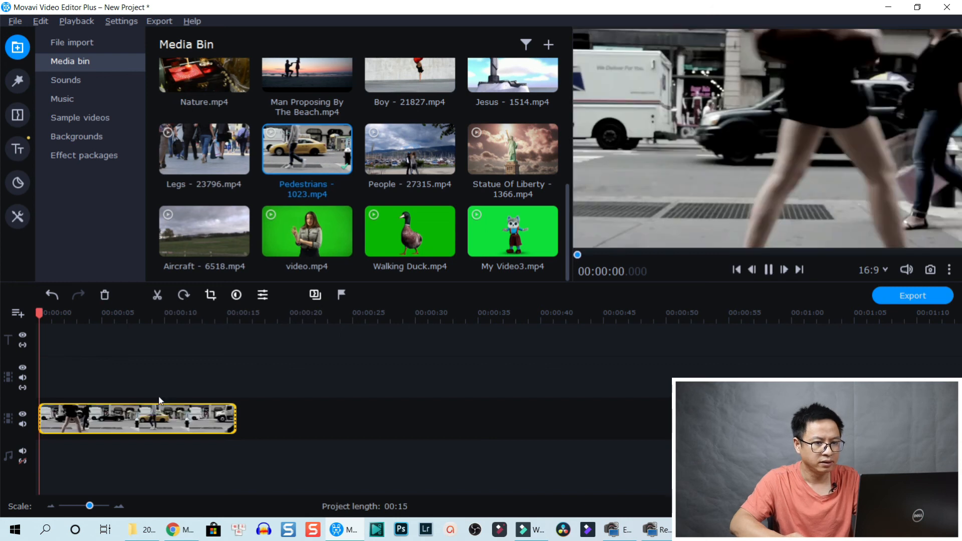
key(space)
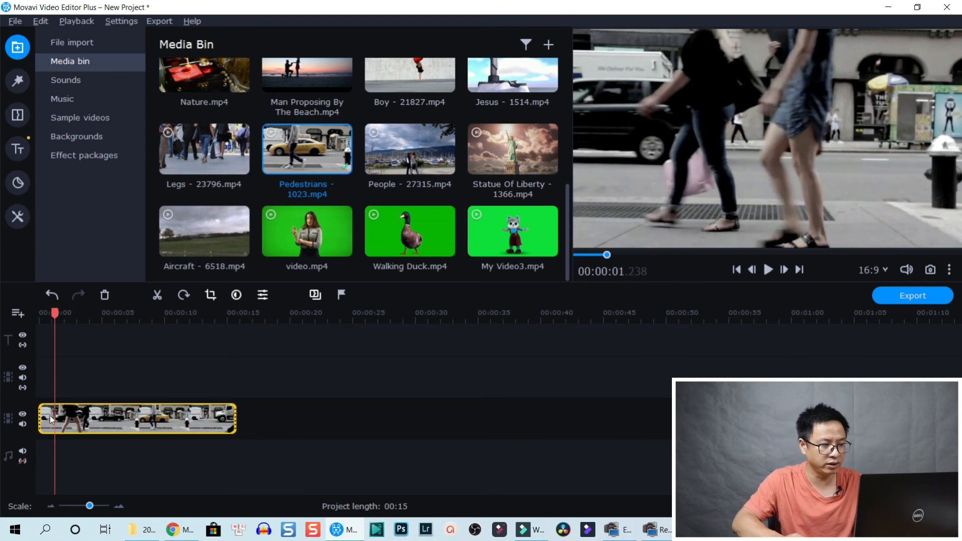
Slow the whole Pedestrians clip to 40% with the Slow Motion tool and preview it from the start.
click(77, 417)
right_click(124, 420)
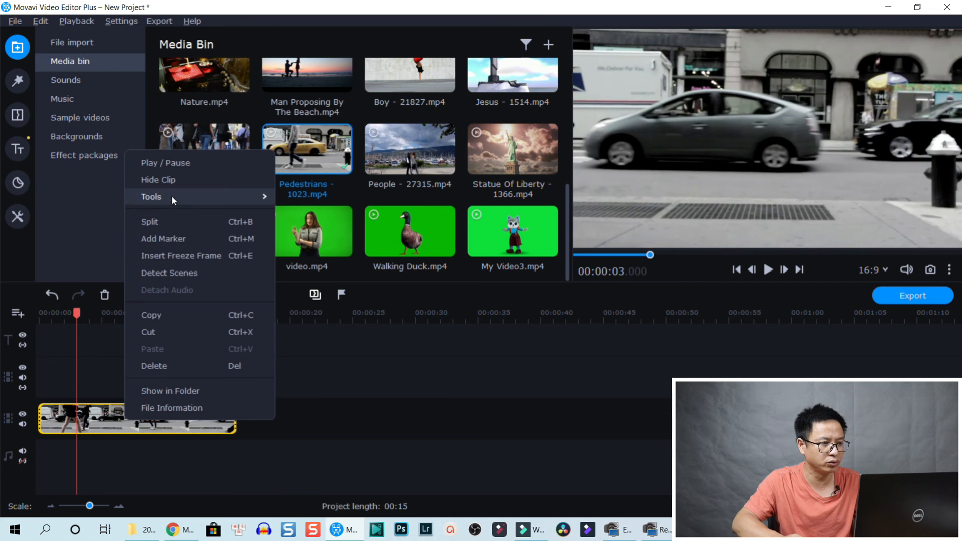
mouse_move(196, 194)
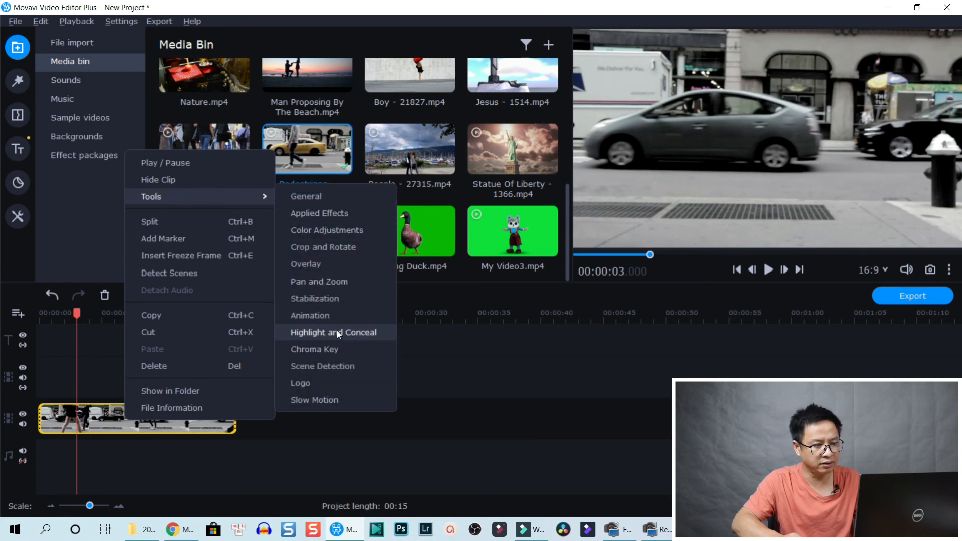
click(324, 401)
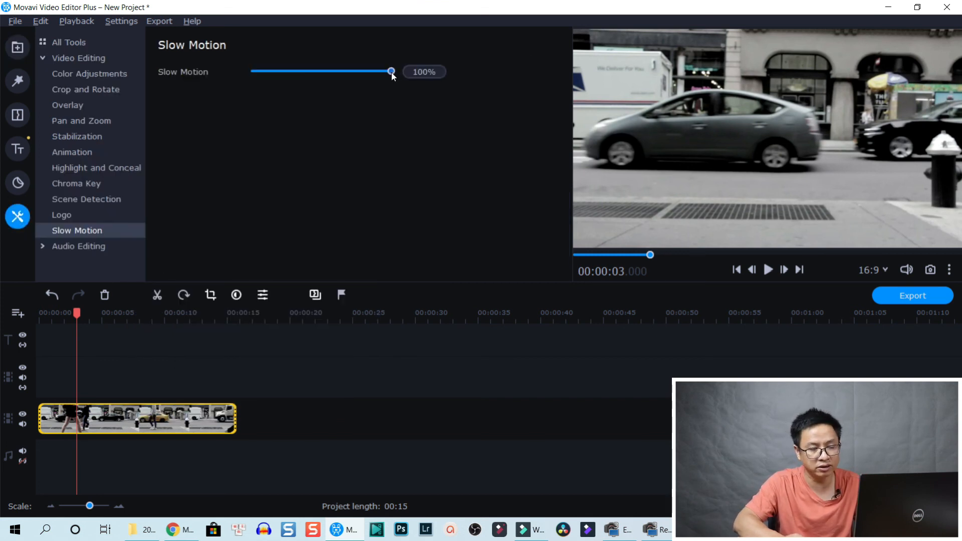
drag(392, 72, 341, 79)
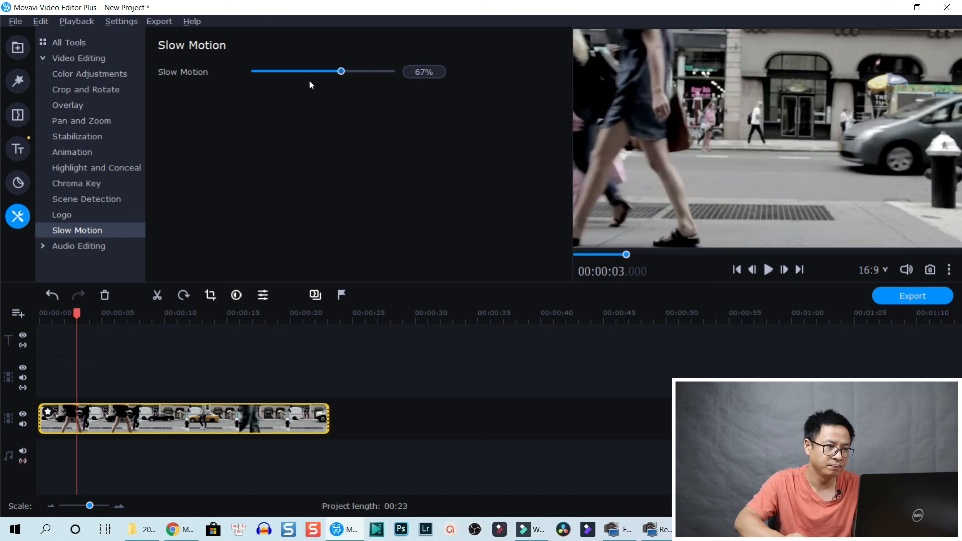
click(302, 81)
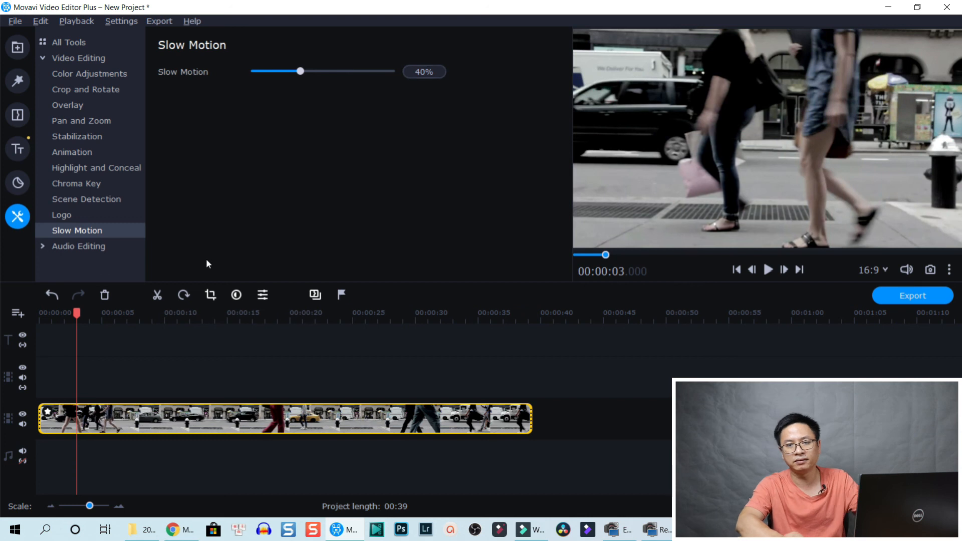
click(41, 314)
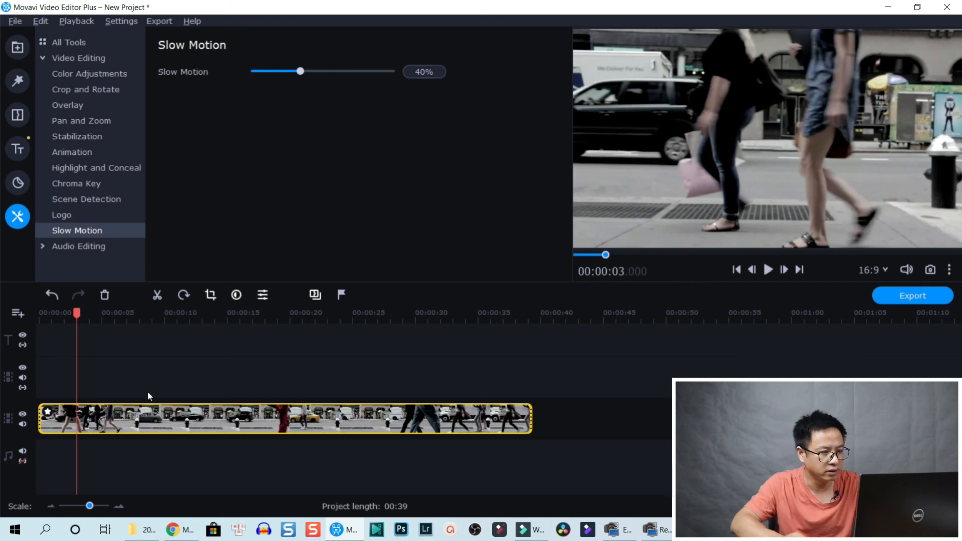
key(space)
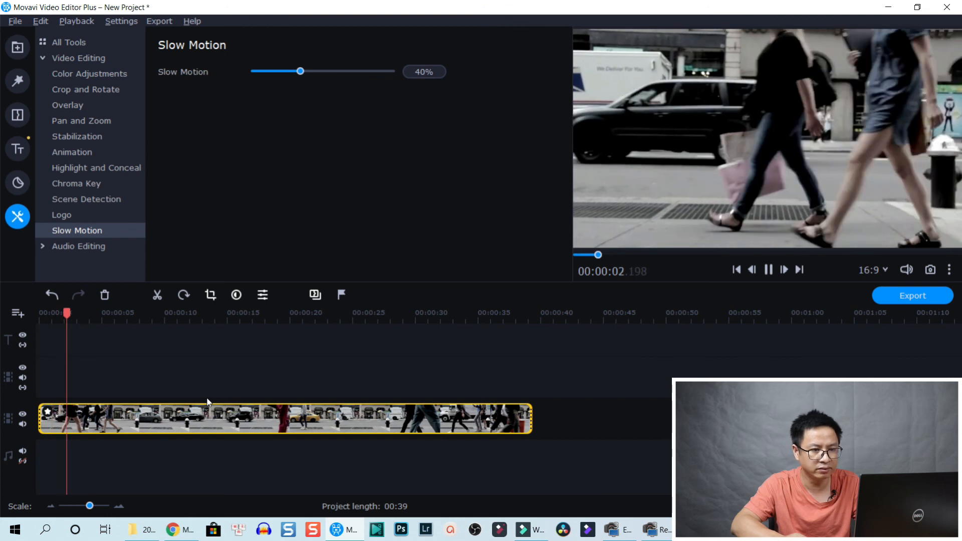
key(space)
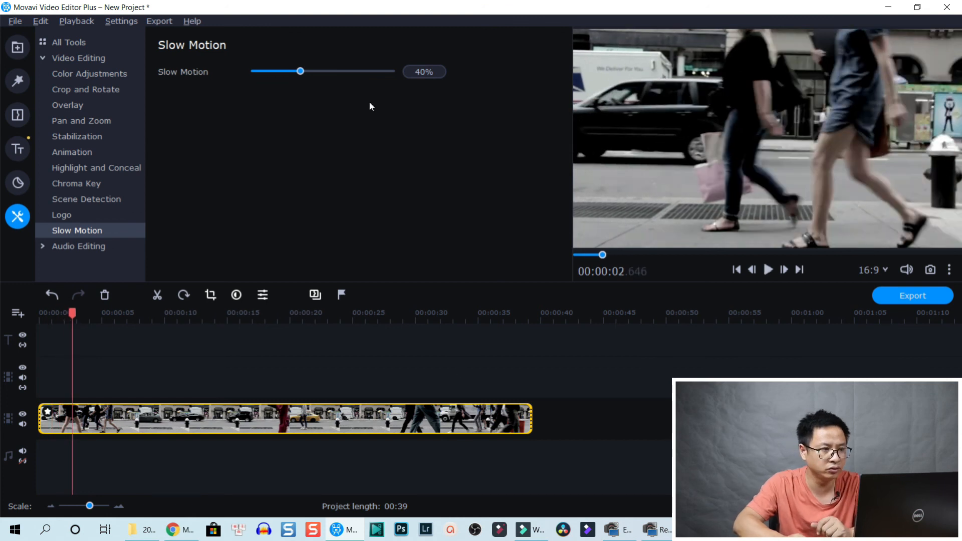
Reset the Pedestrians clip's Slow Motion to 100% and briefly play the timeline.
drag(301, 71, 333, 71)
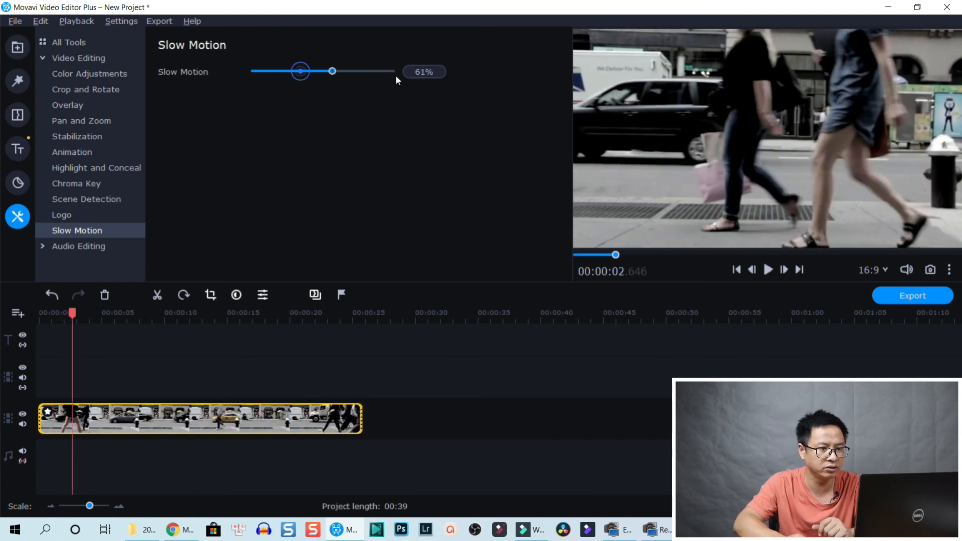
click(395, 74)
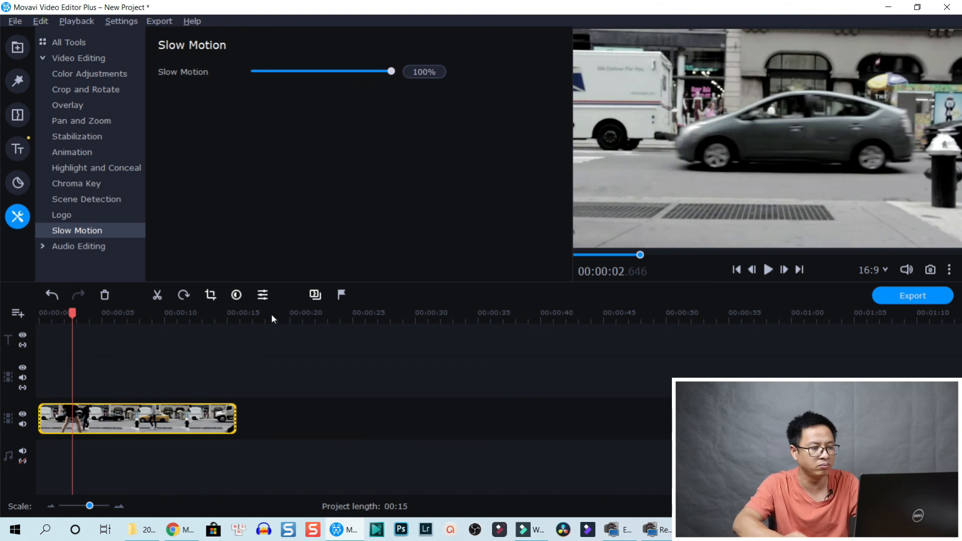
click(768, 270)
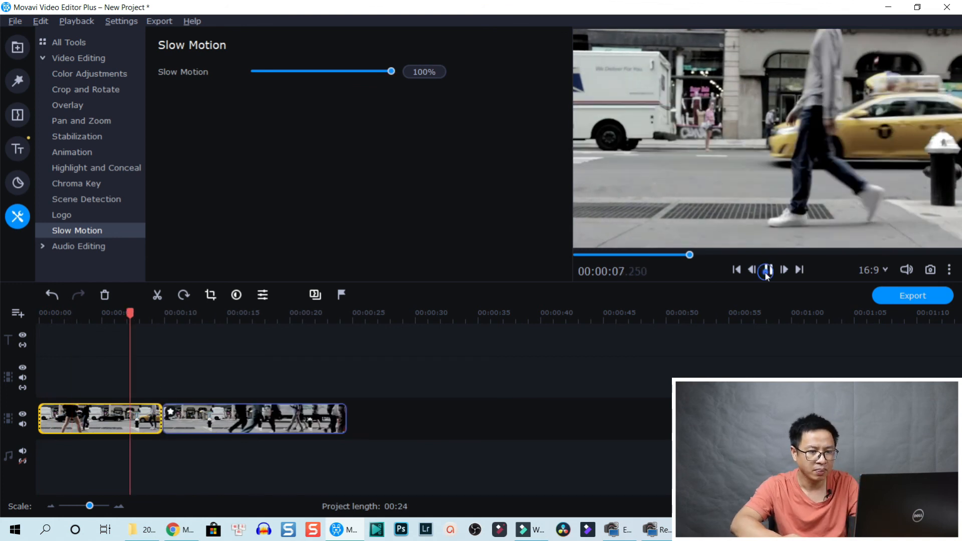
click(767, 272)
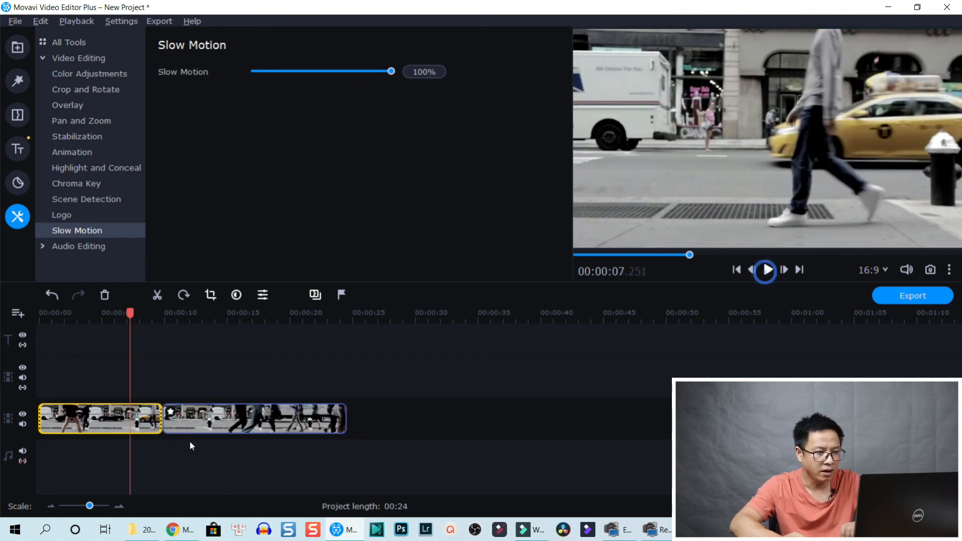
Set the first Pedestrians segment's speed to 219% and make it play in reverse.
double_click(141, 423)
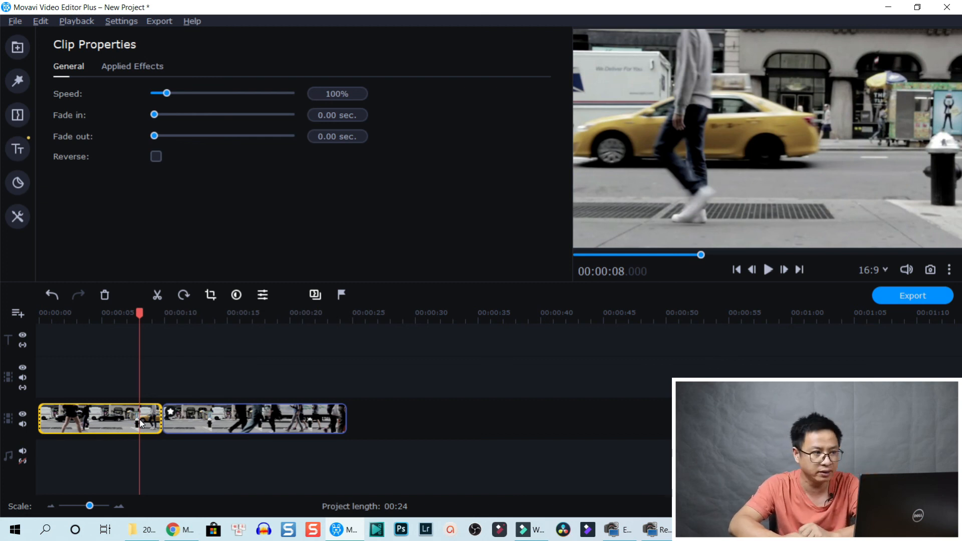
mouse_move(167, 95)
mouse_down()
mouse_move(193, 97)
mouse_move(184, 100)
mouse_up()
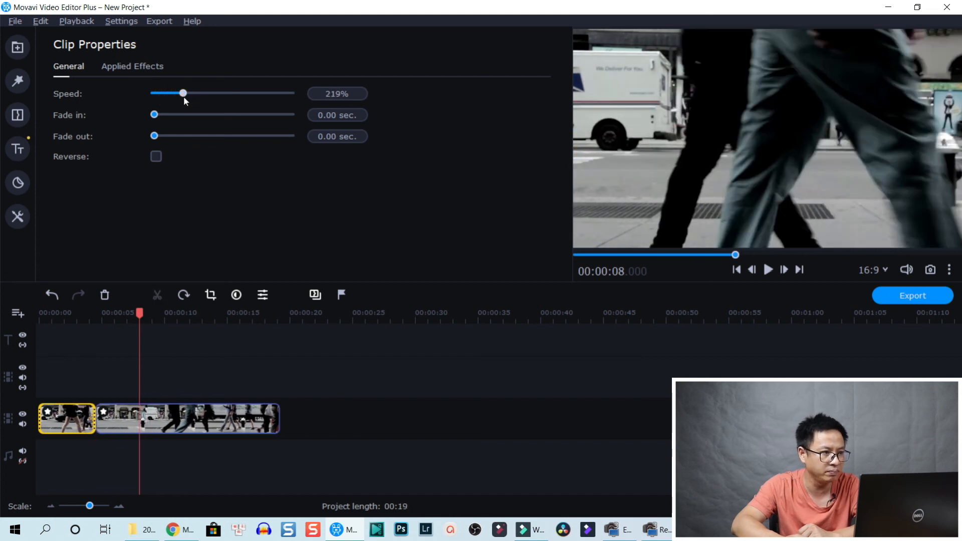
click(156, 157)
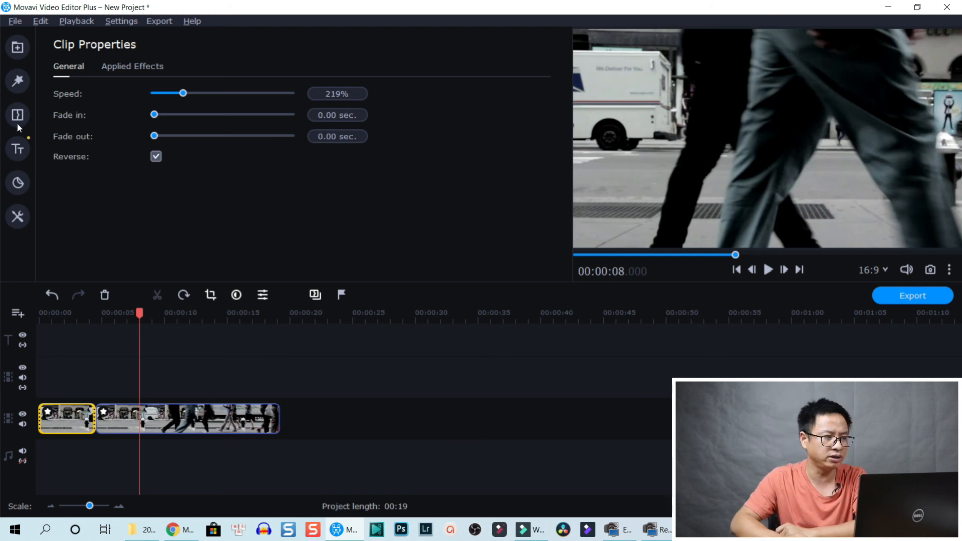
Examine the Overlay layout presets available for the selected clip, such as picture in picture, side by side and trio.
click(17, 216)
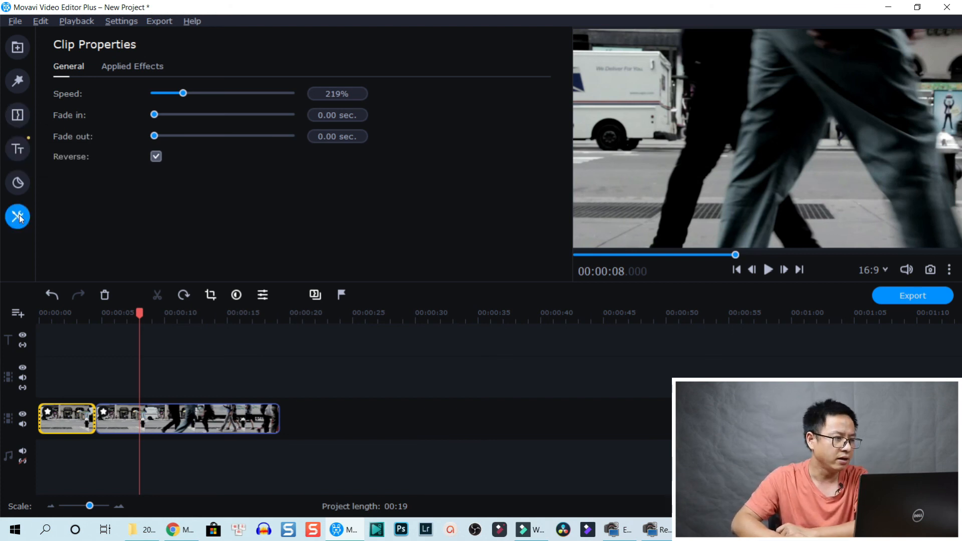
click(87, 119)
click(75, 105)
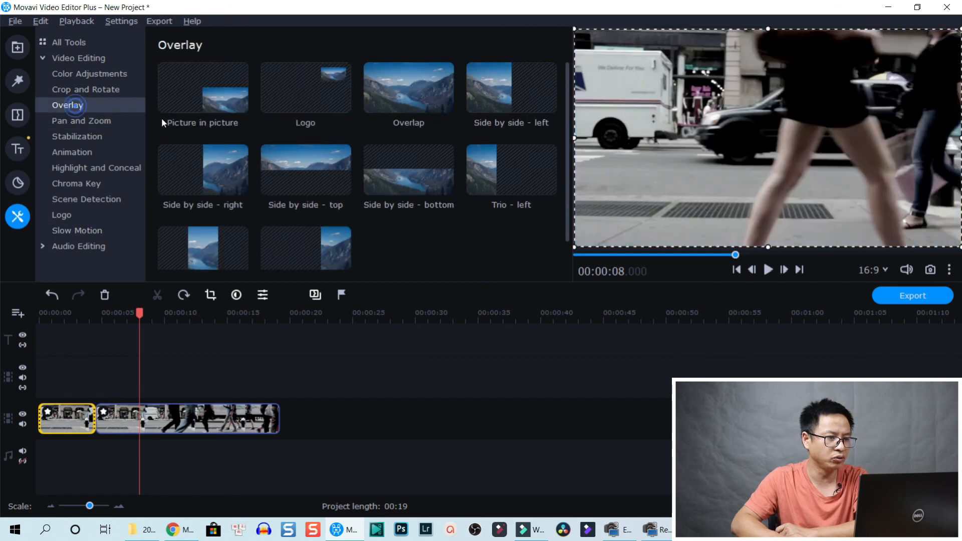
scroll(324, 223, down, 1)
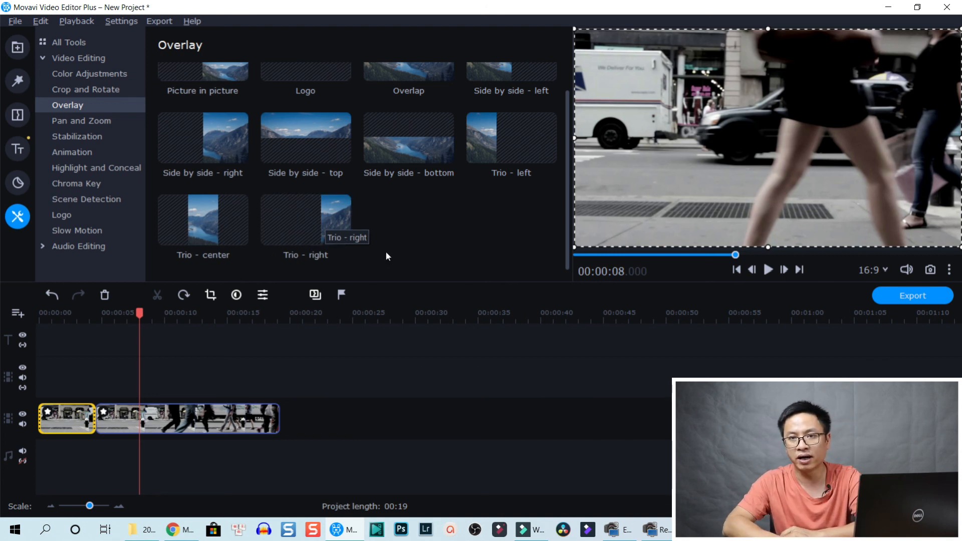
Open the export settings and examine the TV, device, YouTube, Google Drive and Vimeo destinations.
click(909, 298)
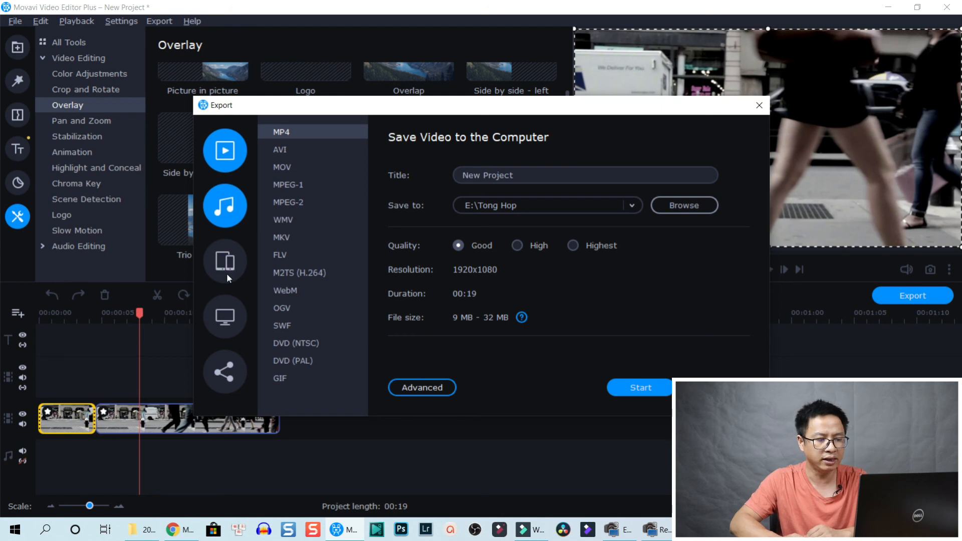
click(221, 323)
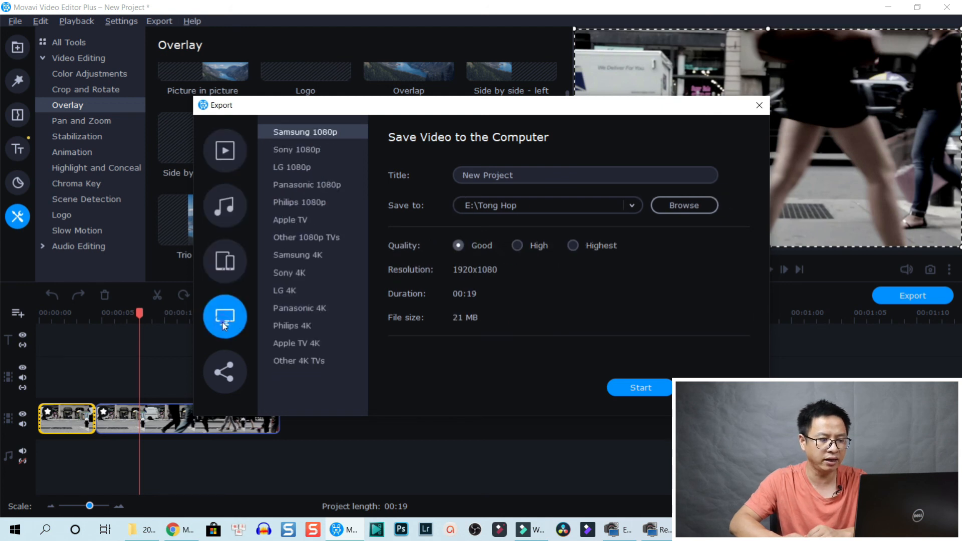
click(227, 269)
click(230, 374)
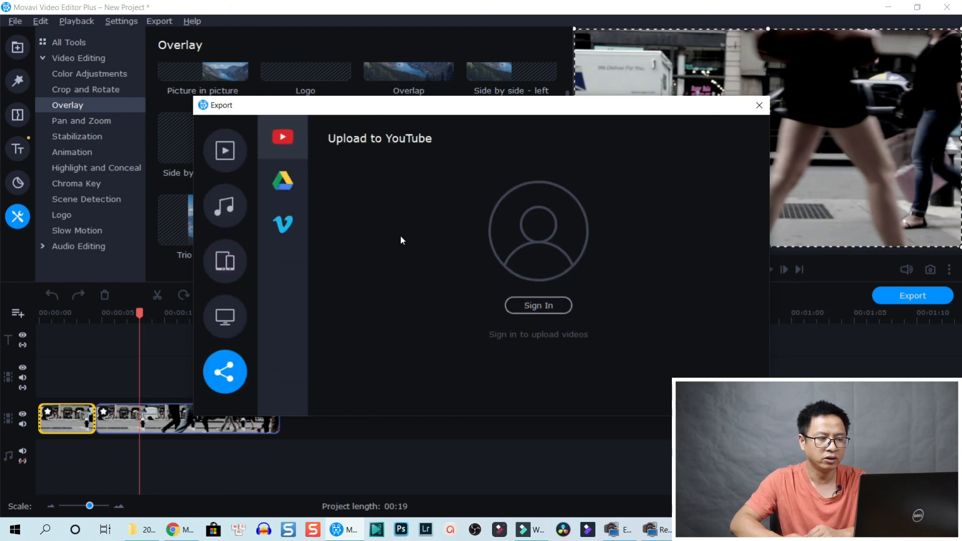
click(290, 182)
click(293, 234)
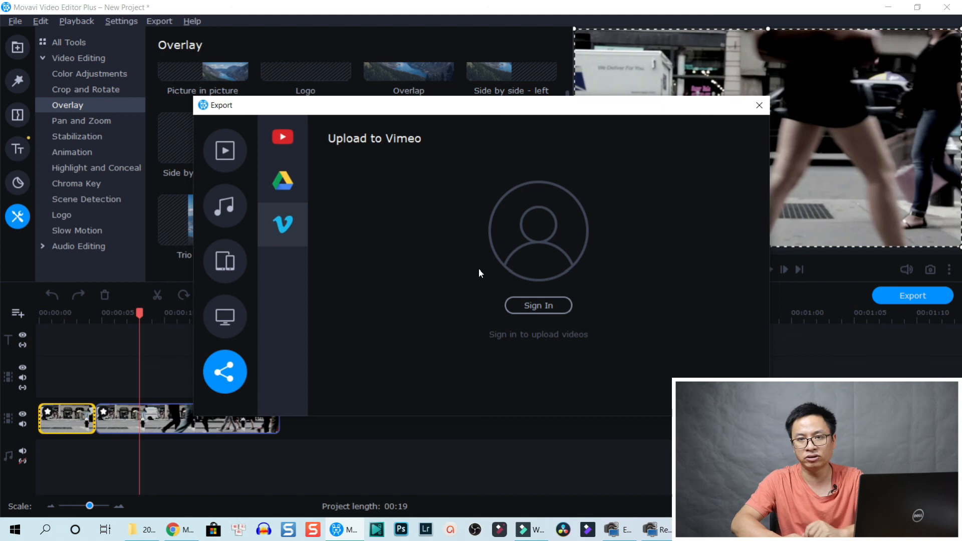
Choose saving the video to the computer in MP4 format as the export target.
click(232, 164)
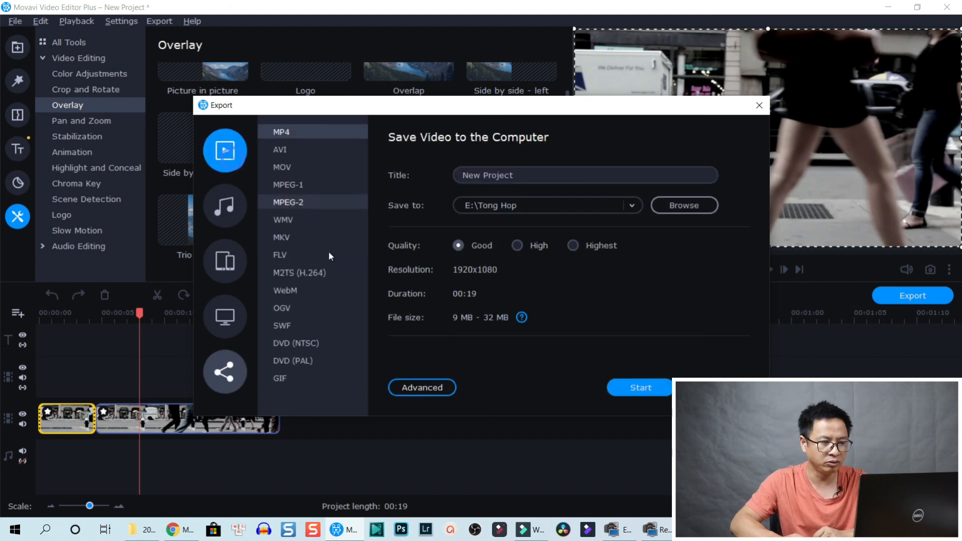
click(281, 153)
click(287, 133)
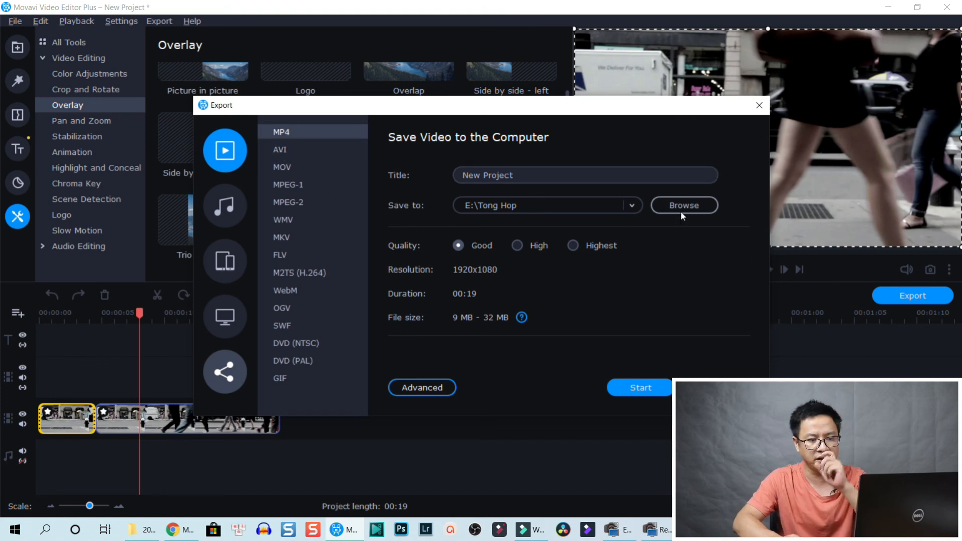
Set the export quality to Highest, and review the advanced bitrate and codec options, keeping the H.264 video codec.
click(573, 246)
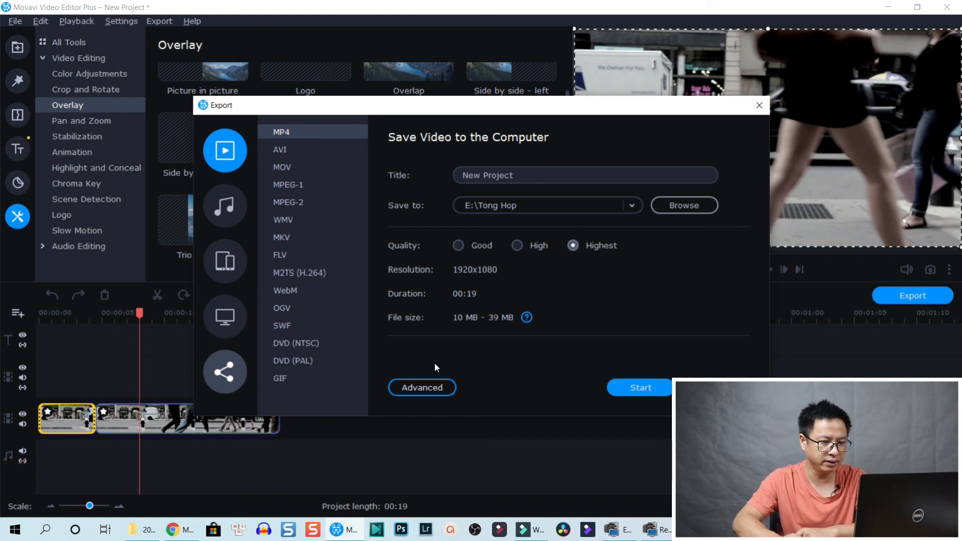
click(416, 391)
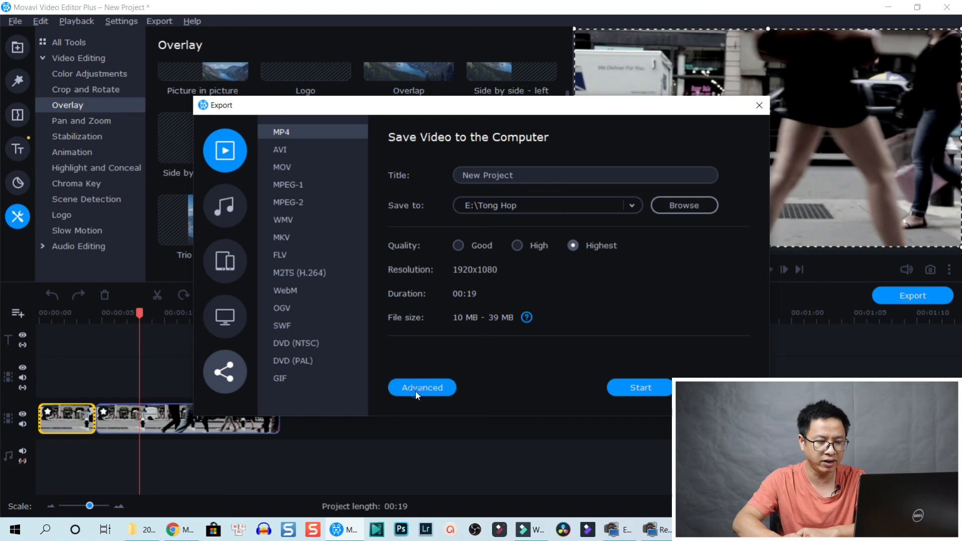
click(482, 250)
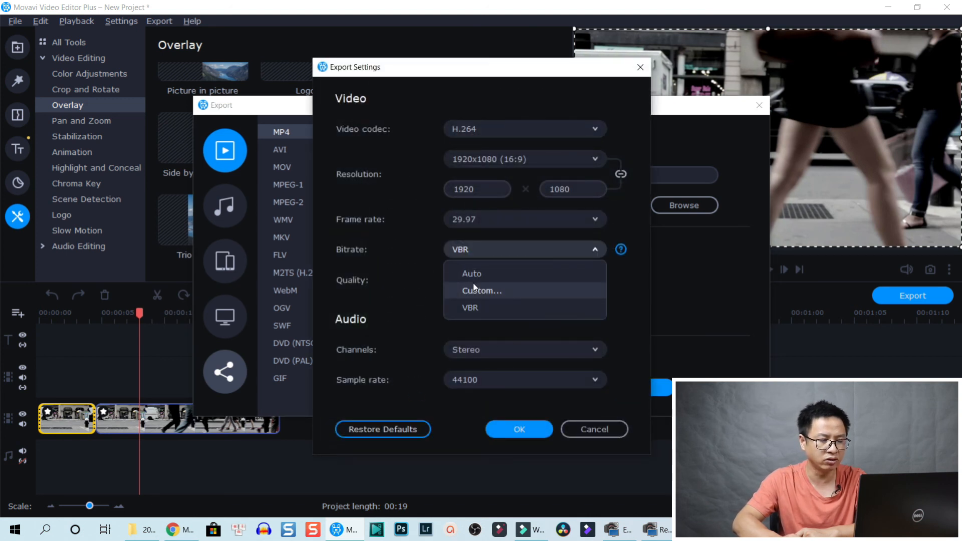
click(496, 131)
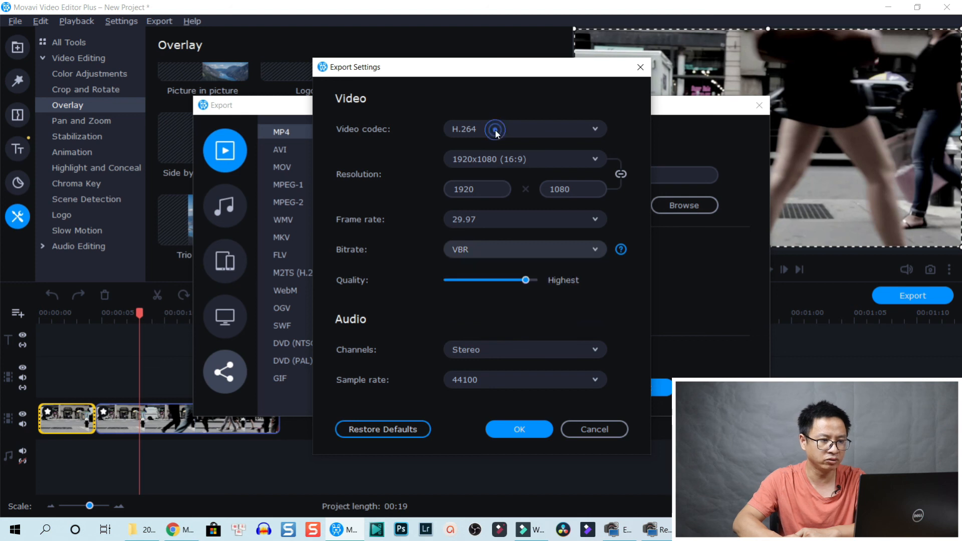
click(495, 131)
click(478, 150)
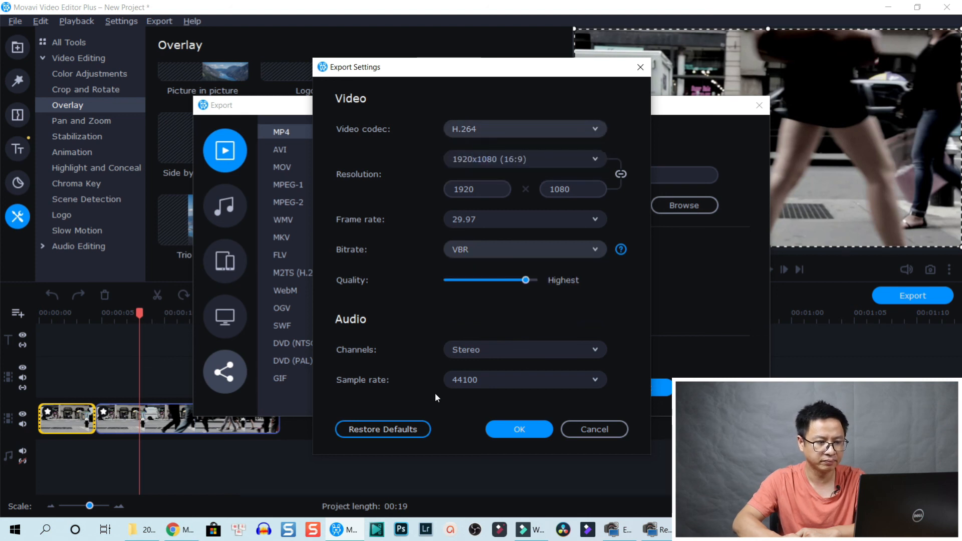
click(521, 430)
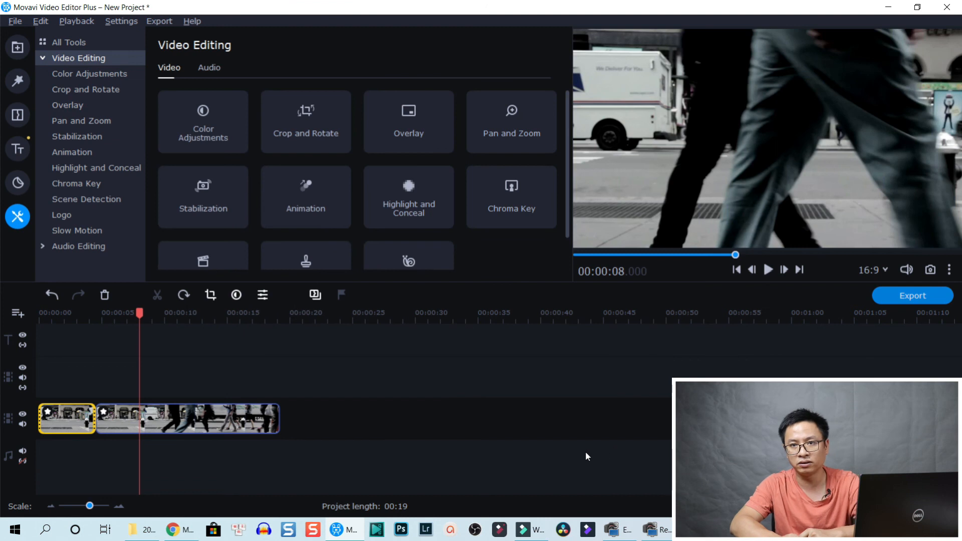
Add a selection range on the timeline spanning about 00:00:05.450 to 00:00:15.100.
click(159, 364)
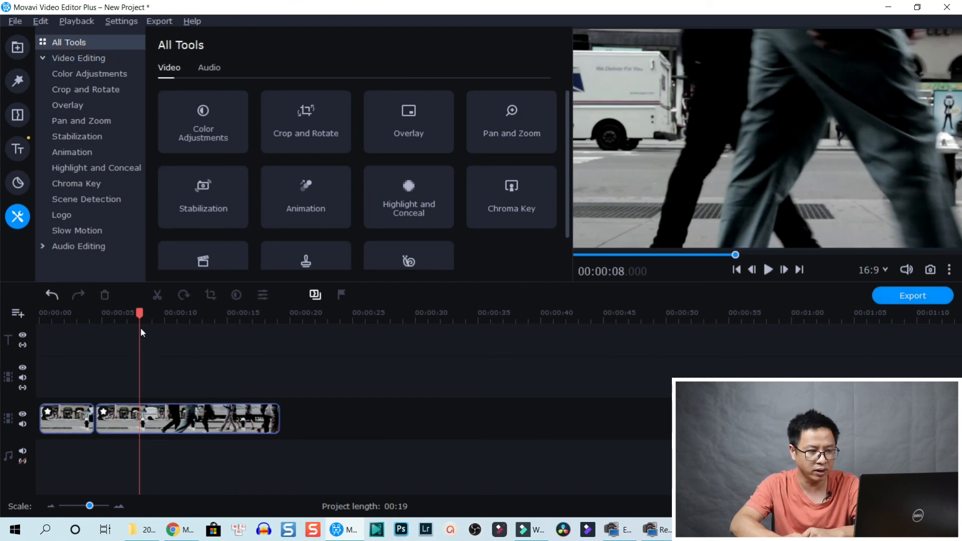
drag(137, 316, 144, 340)
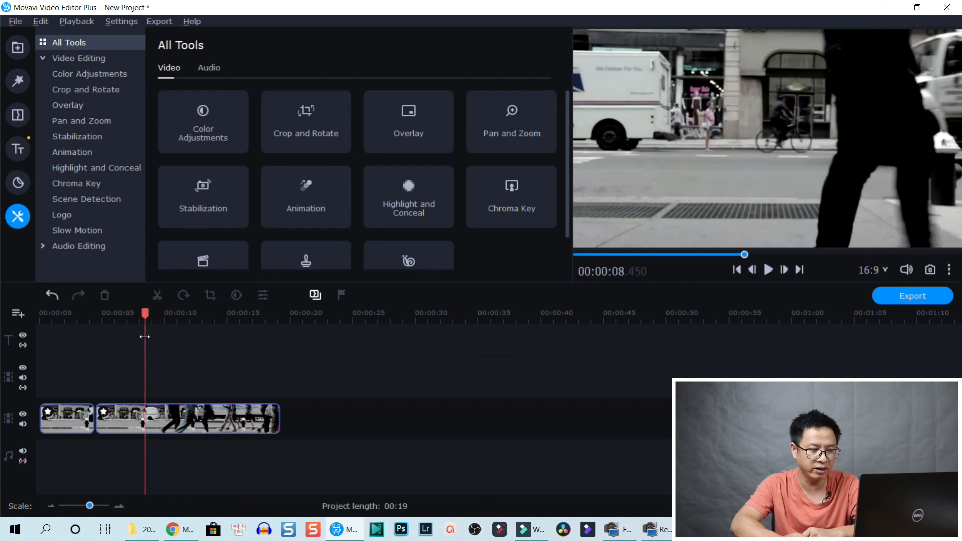
right_click(169, 357)
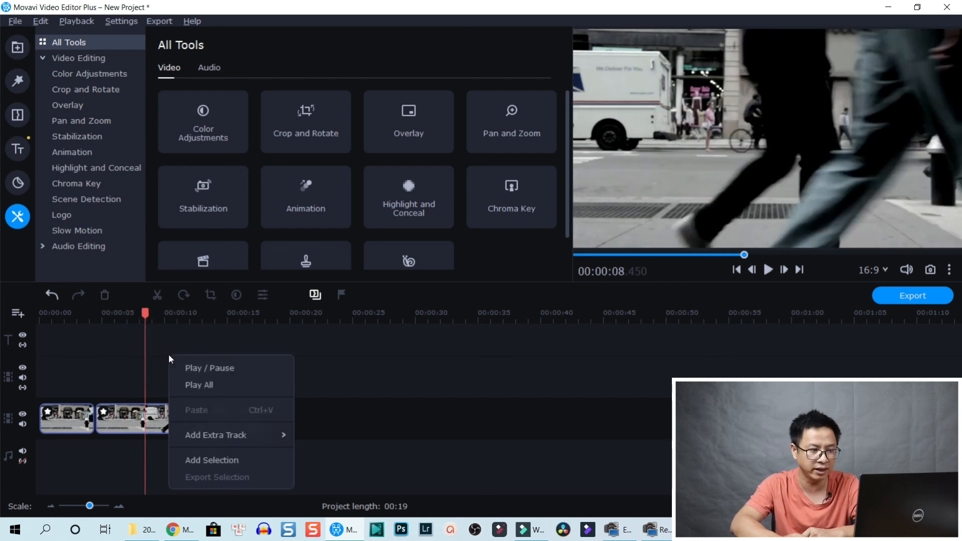
click(213, 460)
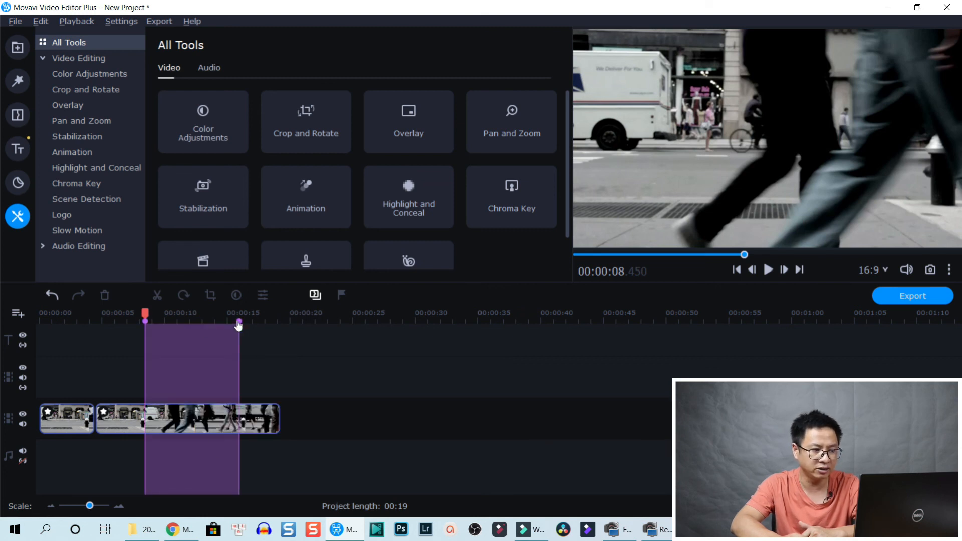
mouse_move(238, 325)
mouse_down()
mouse_move(213, 326)
mouse_move(229, 324)
mouse_up()
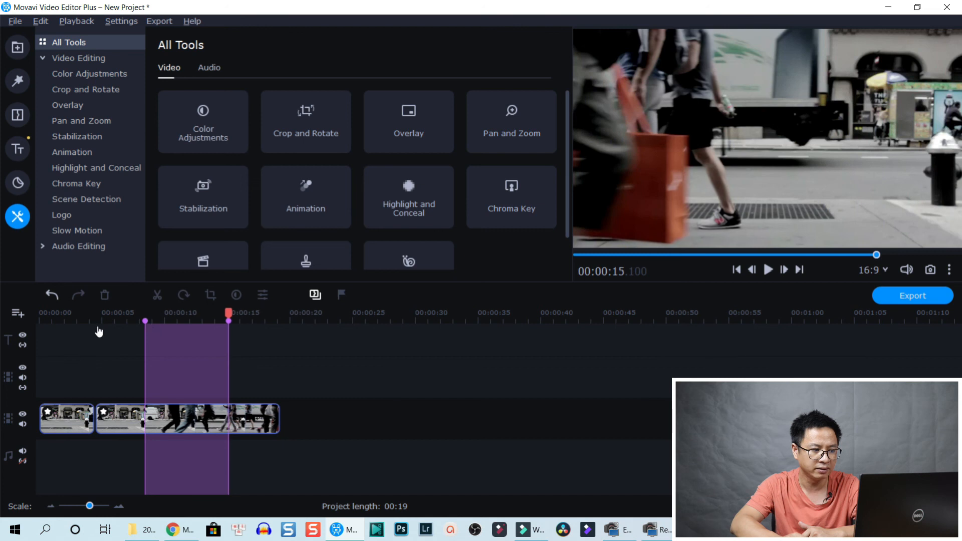
drag(145, 321, 107, 326)
Examine the export settings for only the selected timeline range and close them without starting the export.
right_click(154, 355)
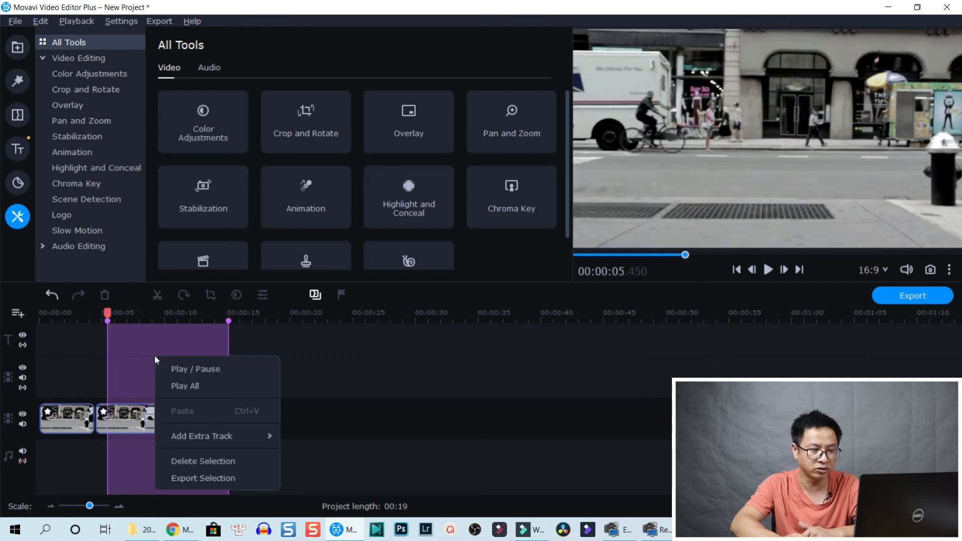
click(209, 479)
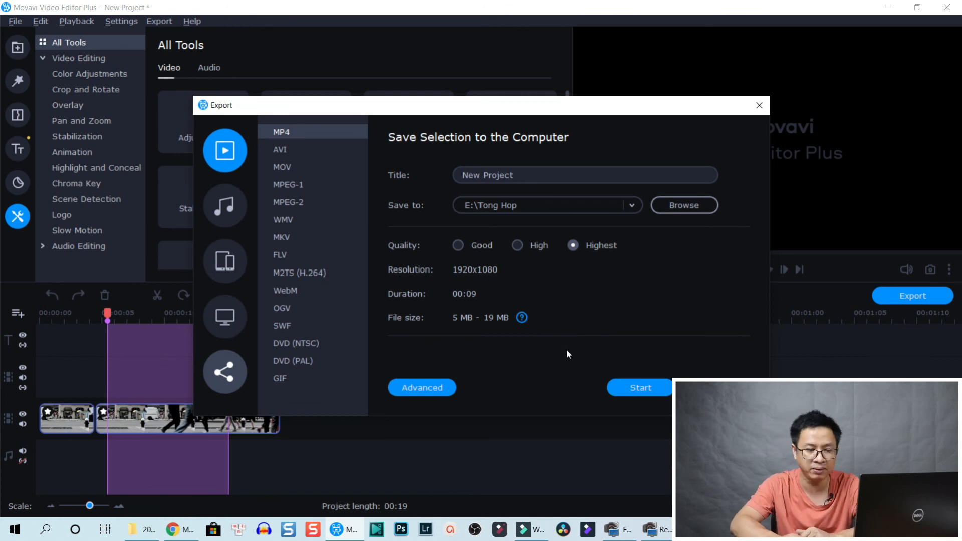
click(716, 387)
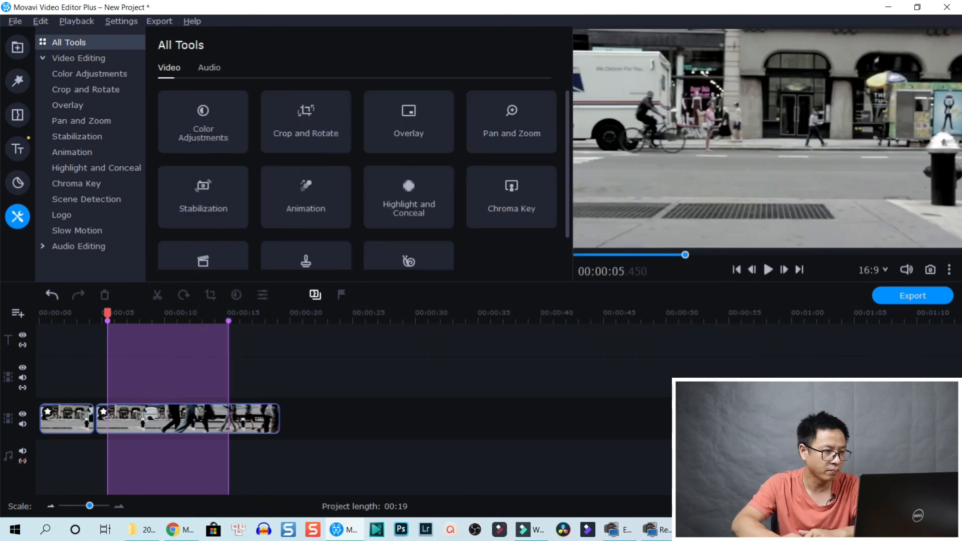